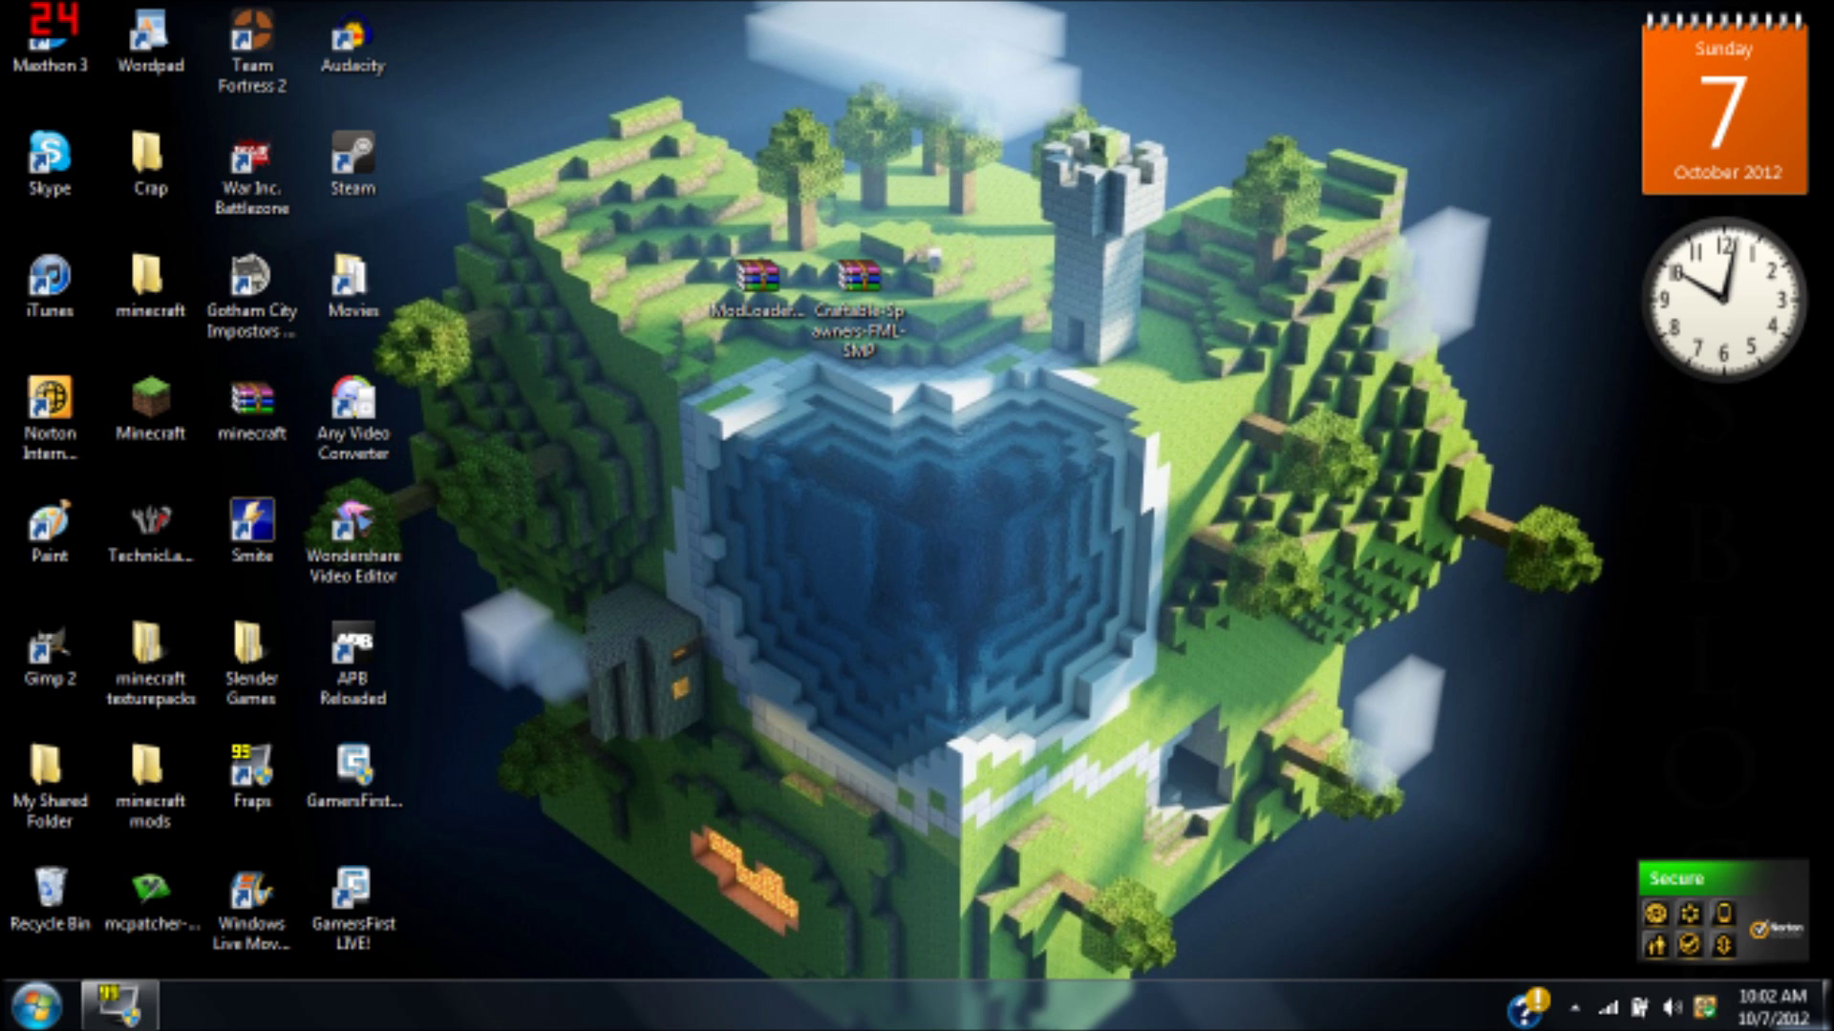
Move the mcpatcher file beside the ModLoader and Craftable-Spawners archives on the desktop, and open the Minecraft launcher.
{"action": "left_click_drag", "start_coordinate": [151, 893], "coordinate": [657, 287]}
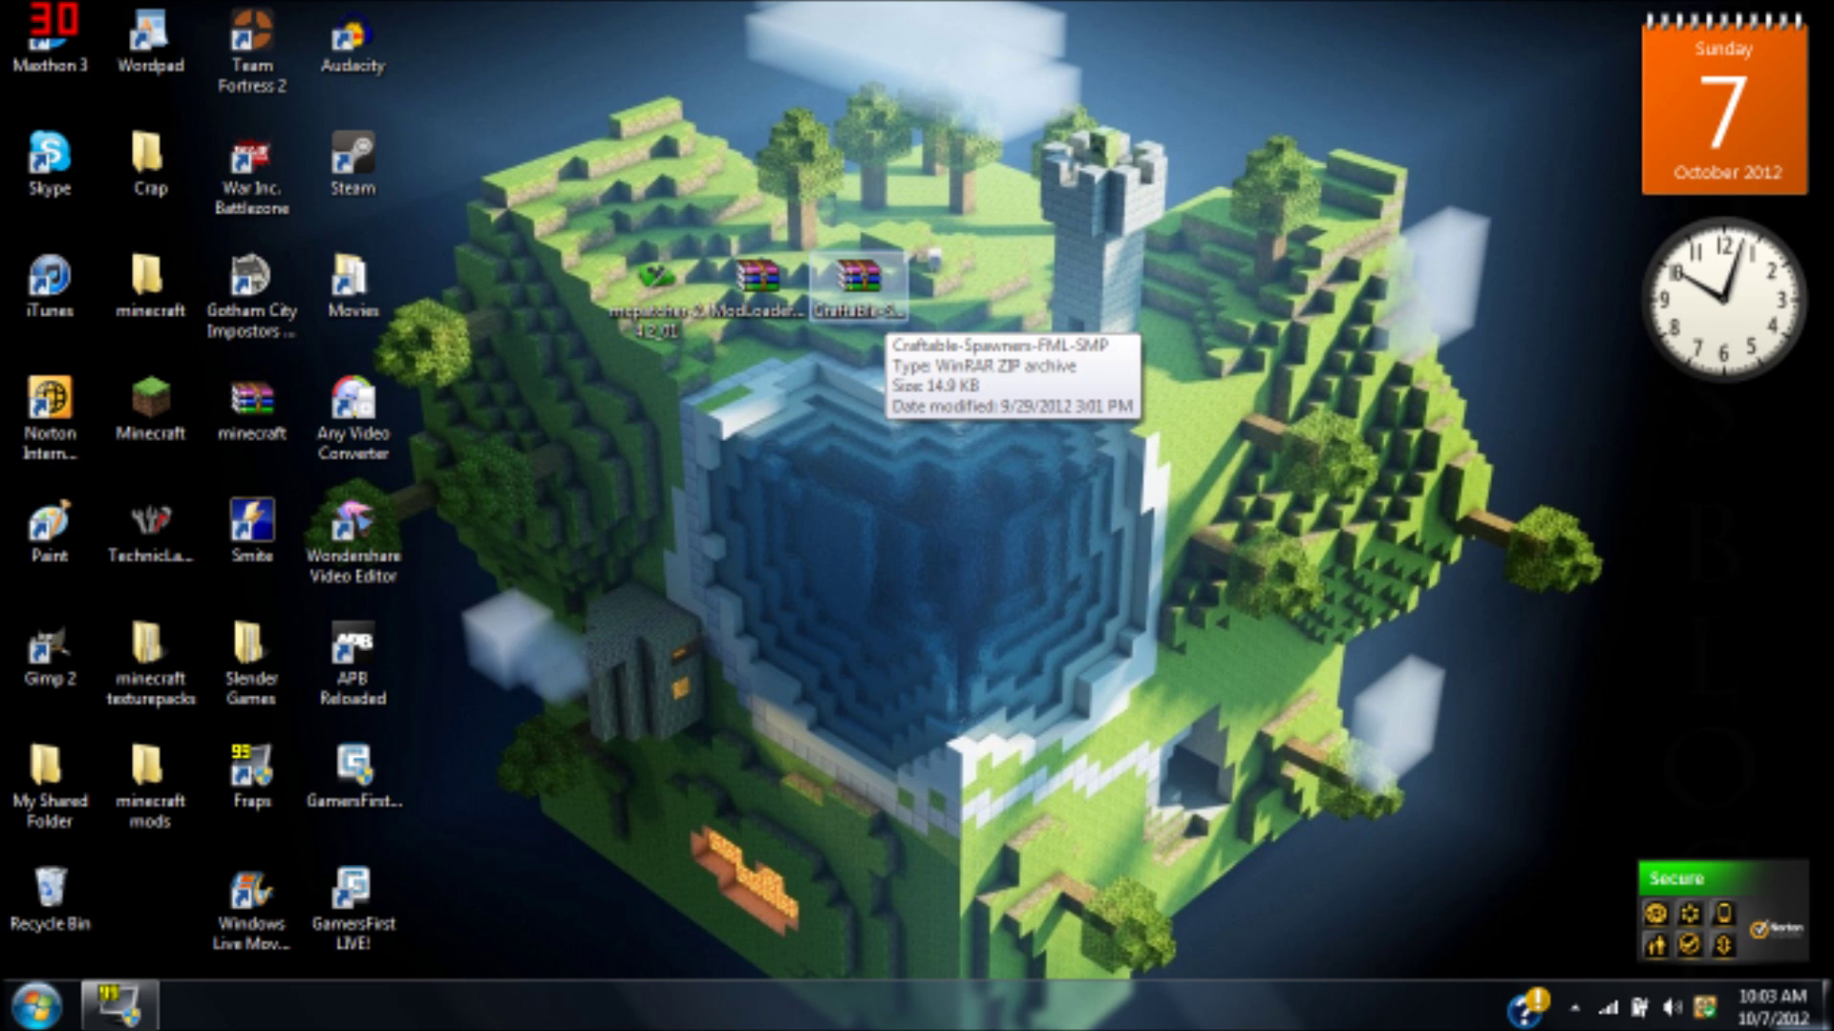
{"action": "left_click", "coordinate": [857, 279]}
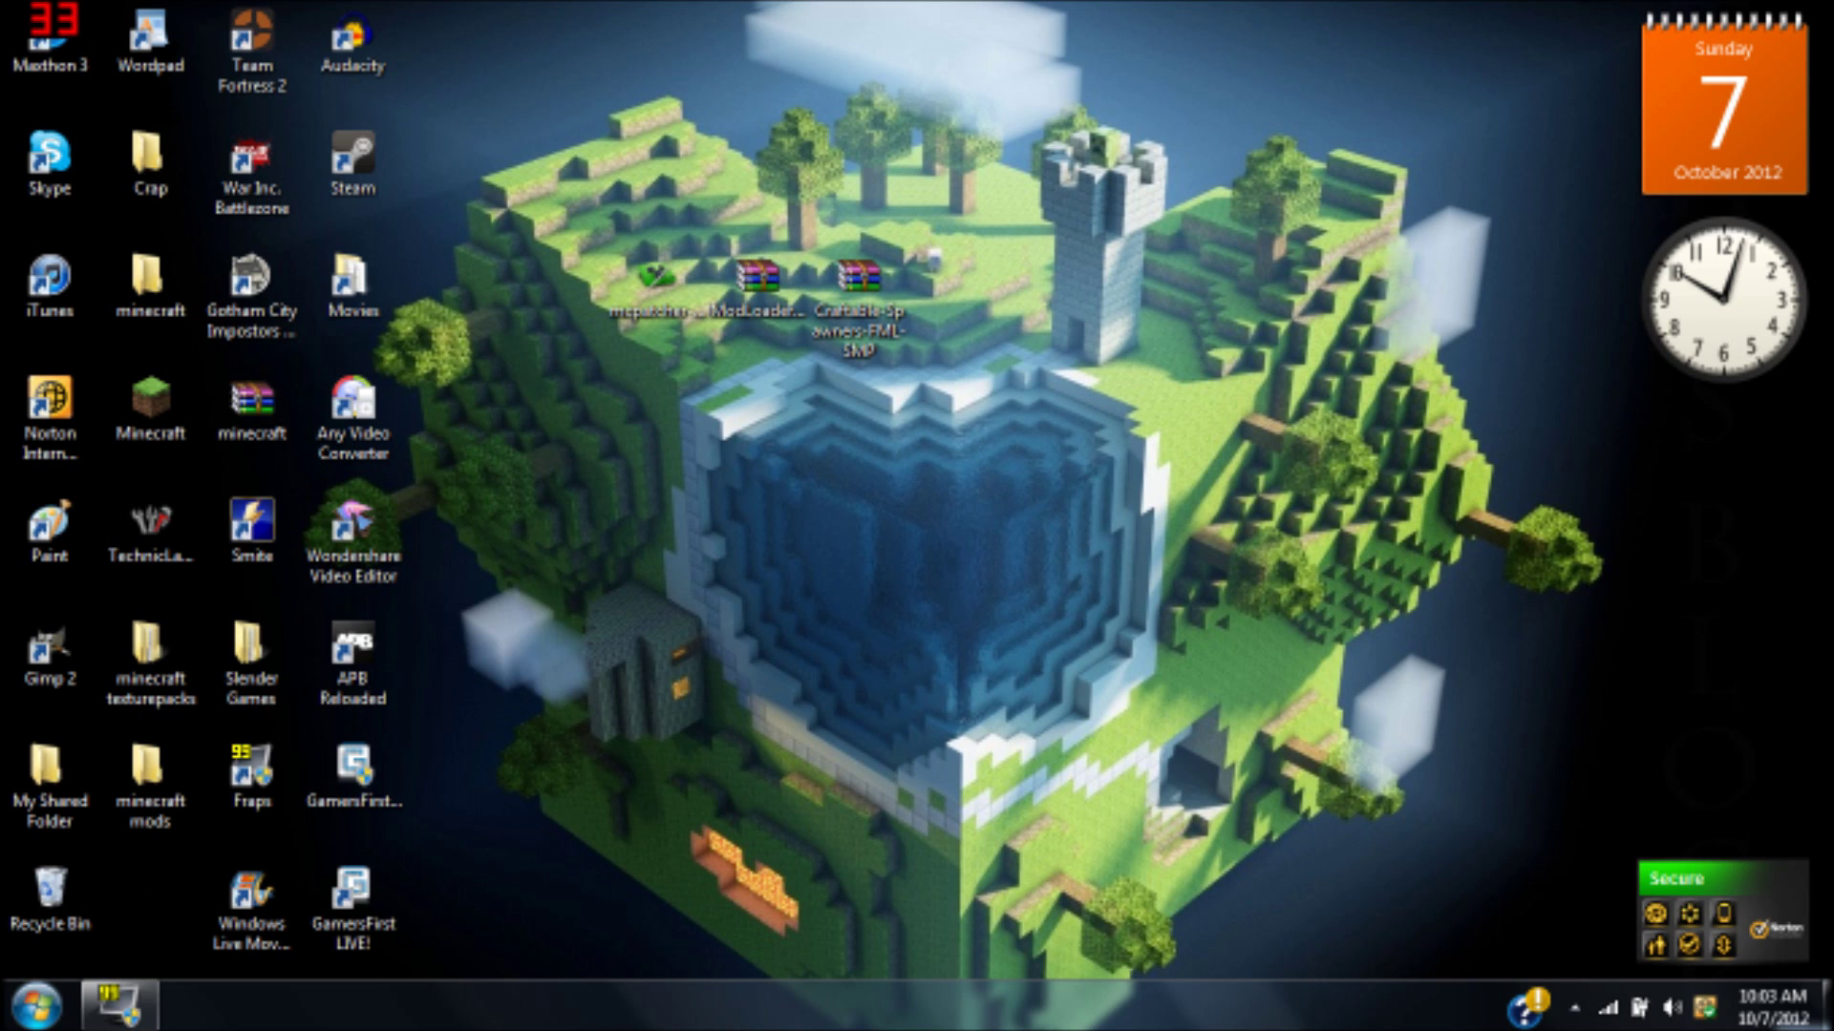
{"action": "left_click", "coordinate": [150, 409]}
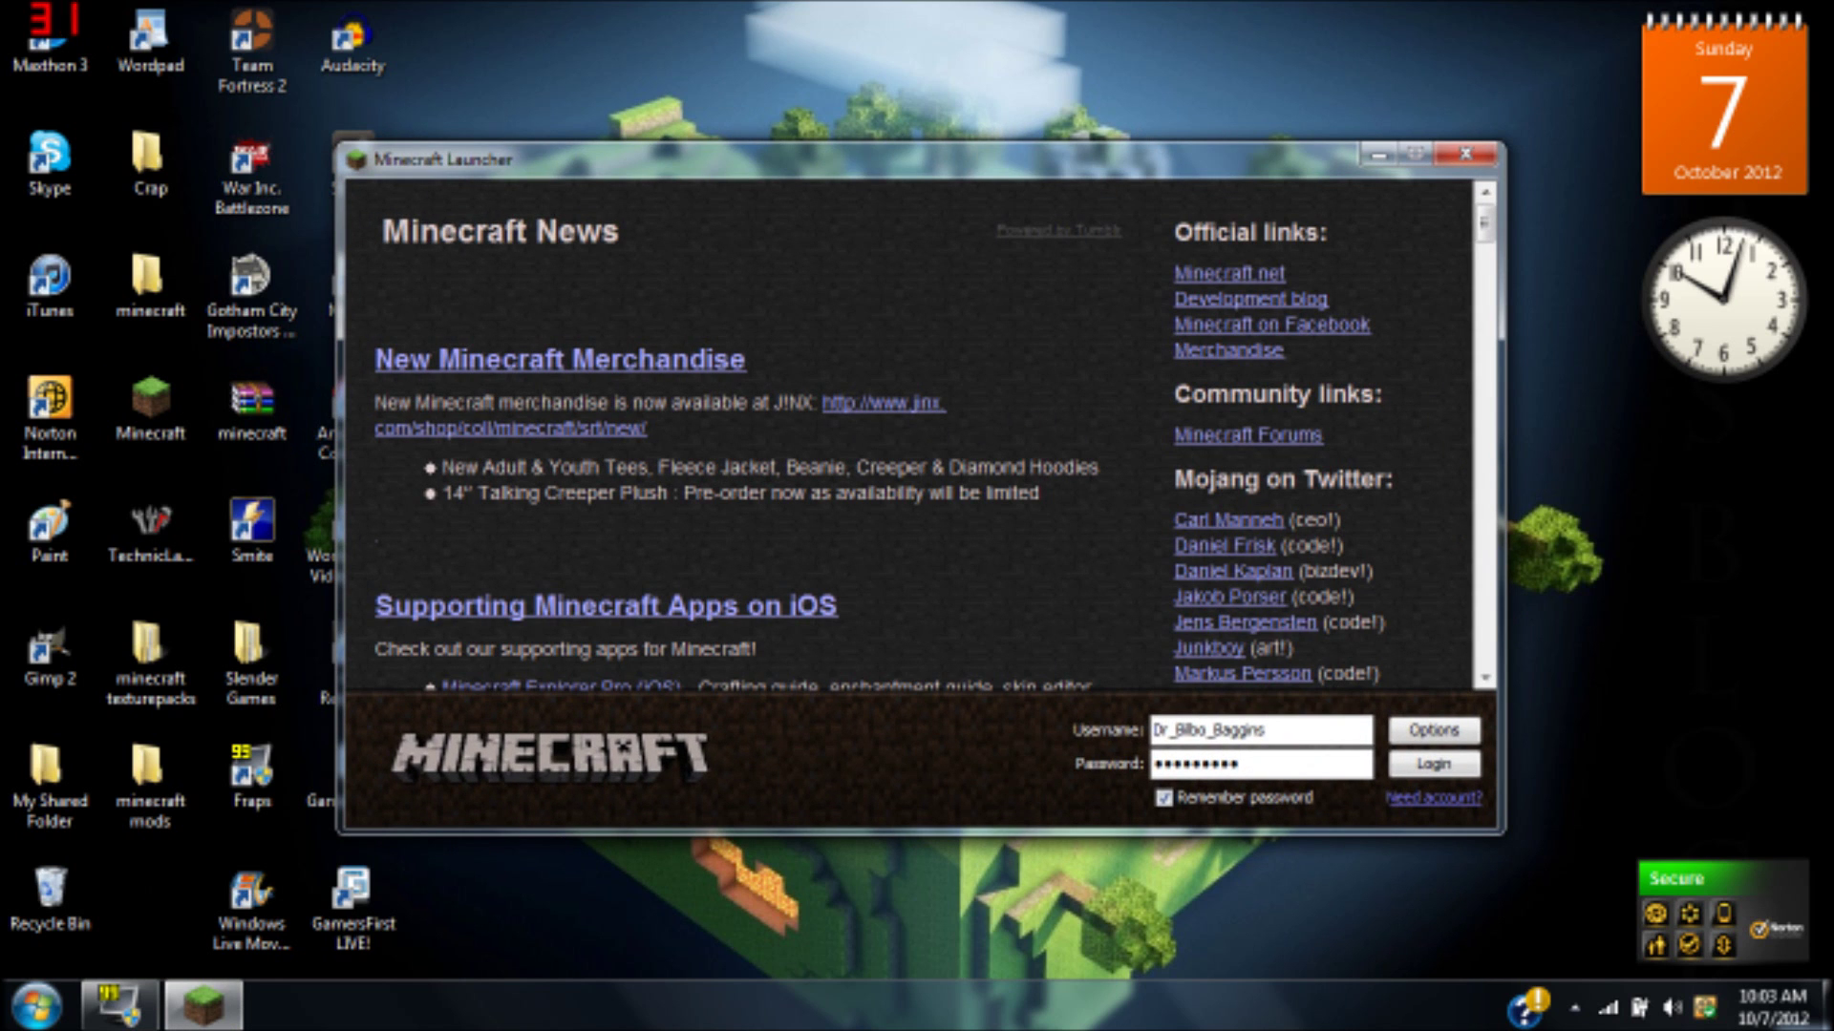
{"action": "key", "text": "Return"}
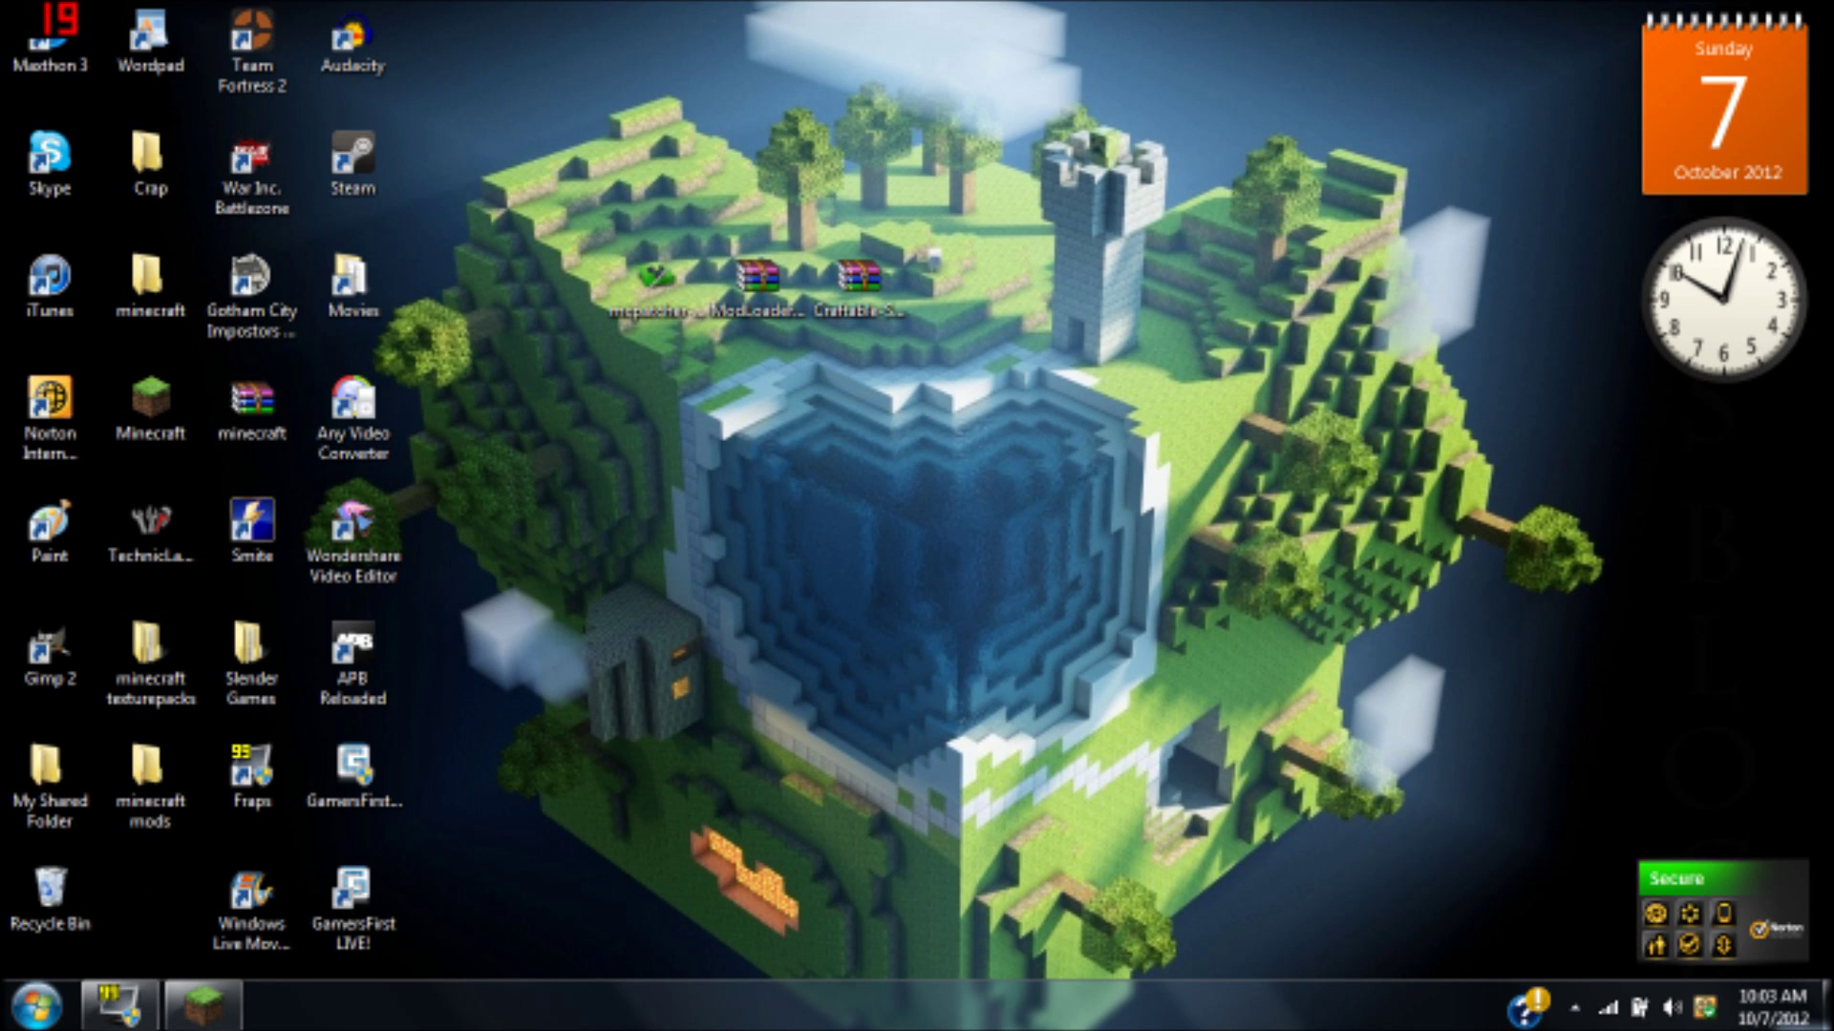
Open MCPatcher from the desktop and dismiss its startup warning.
{"action": "left_click", "coordinate": [651, 287]}
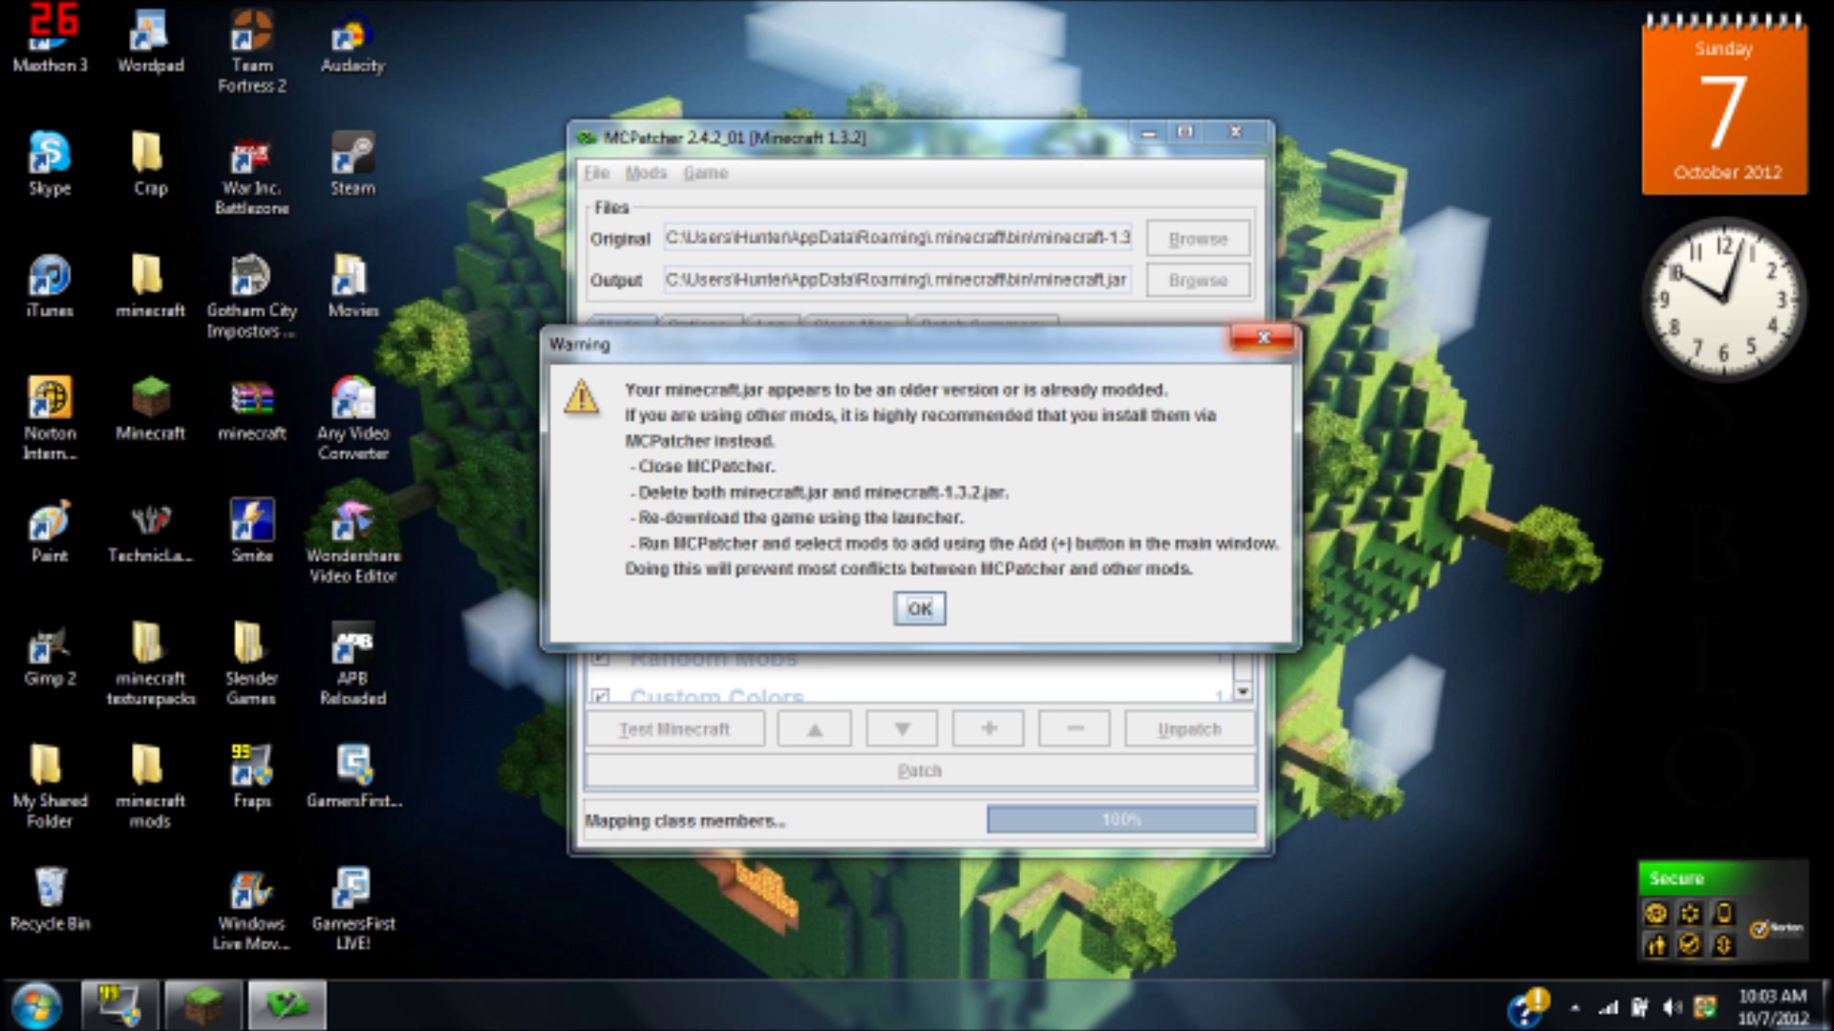
{"action": "left_click_drag", "start_coordinate": [1098, 350], "coordinate": [931, 315]}
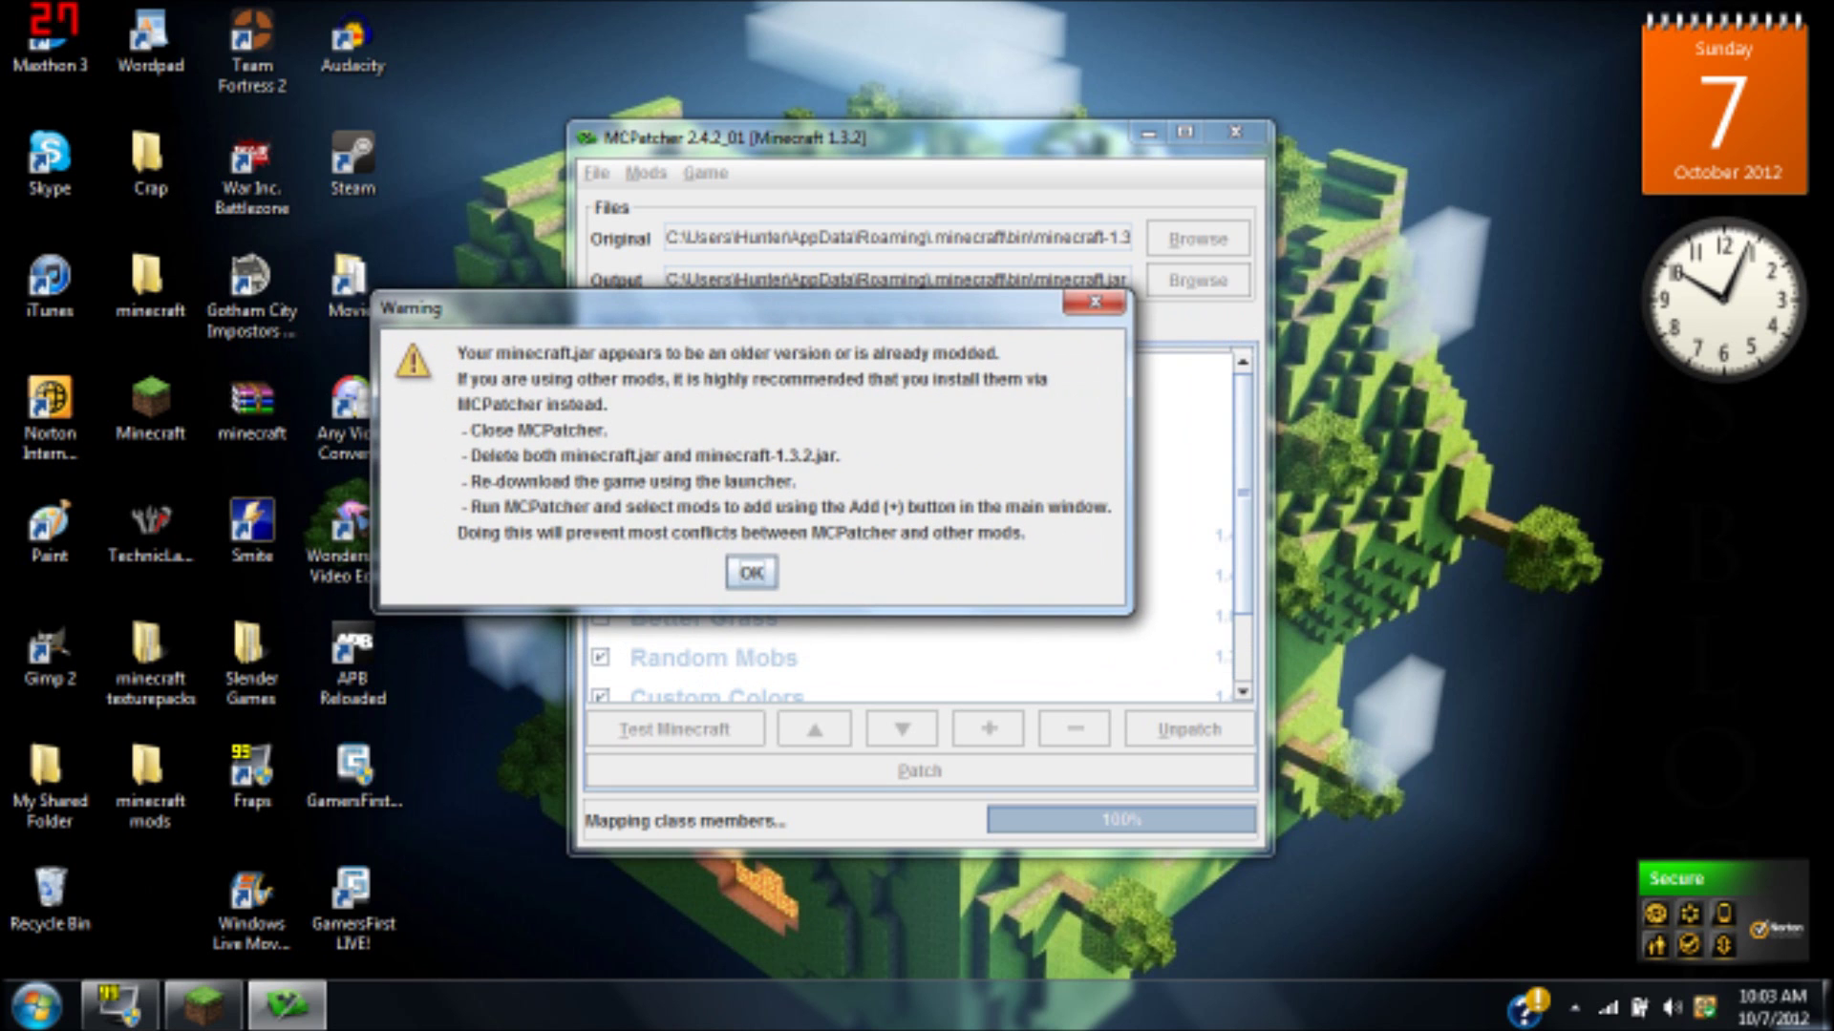
{"action": "left_click", "coordinate": [1094, 303]}
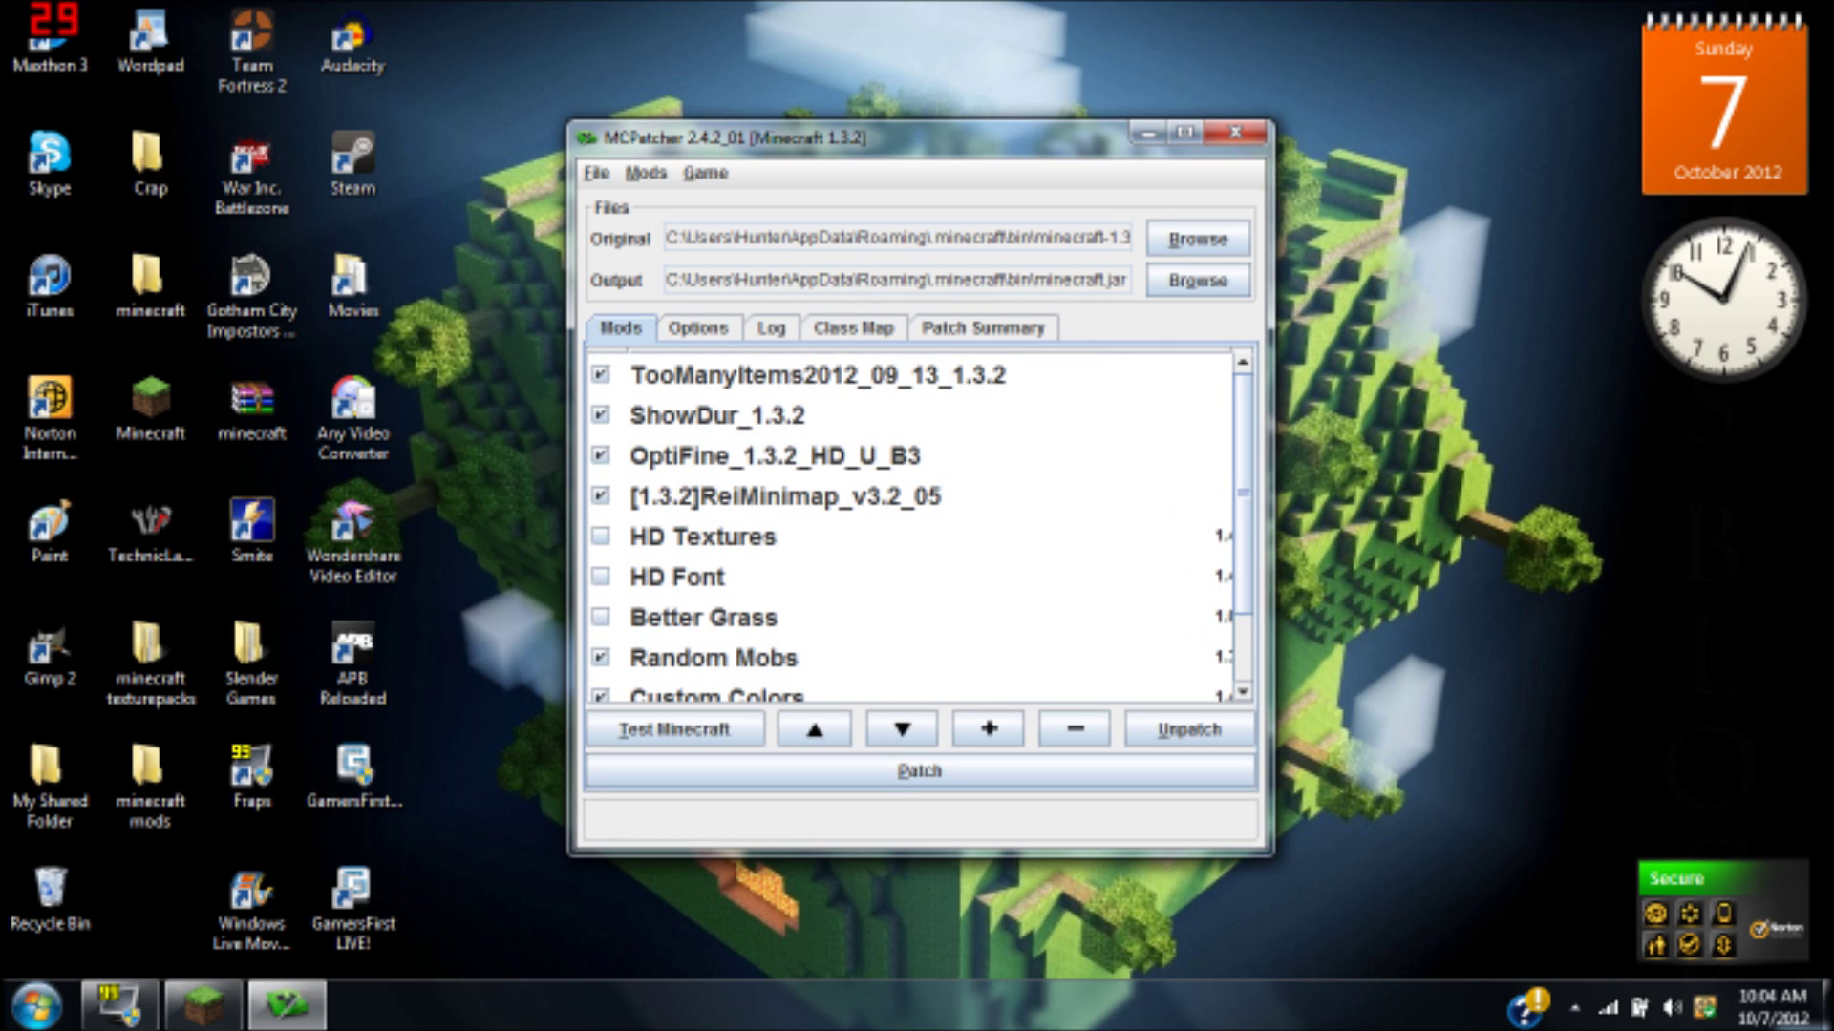
Examine MCPatcher's mod list and its mod and game commands, and minimise its window.
{"action": "scroll", "coordinate": [917, 525], "scroll_direction": "down", "scroll_amount": 2}
{"action": "scroll", "coordinate": [917, 526], "scroll_direction": "up", "scroll_amount": 2}
{"action": "left_click_drag", "start_coordinate": [822, 142], "coordinate": [930, 132]}
{"action": "left_click", "coordinate": [752, 161]}
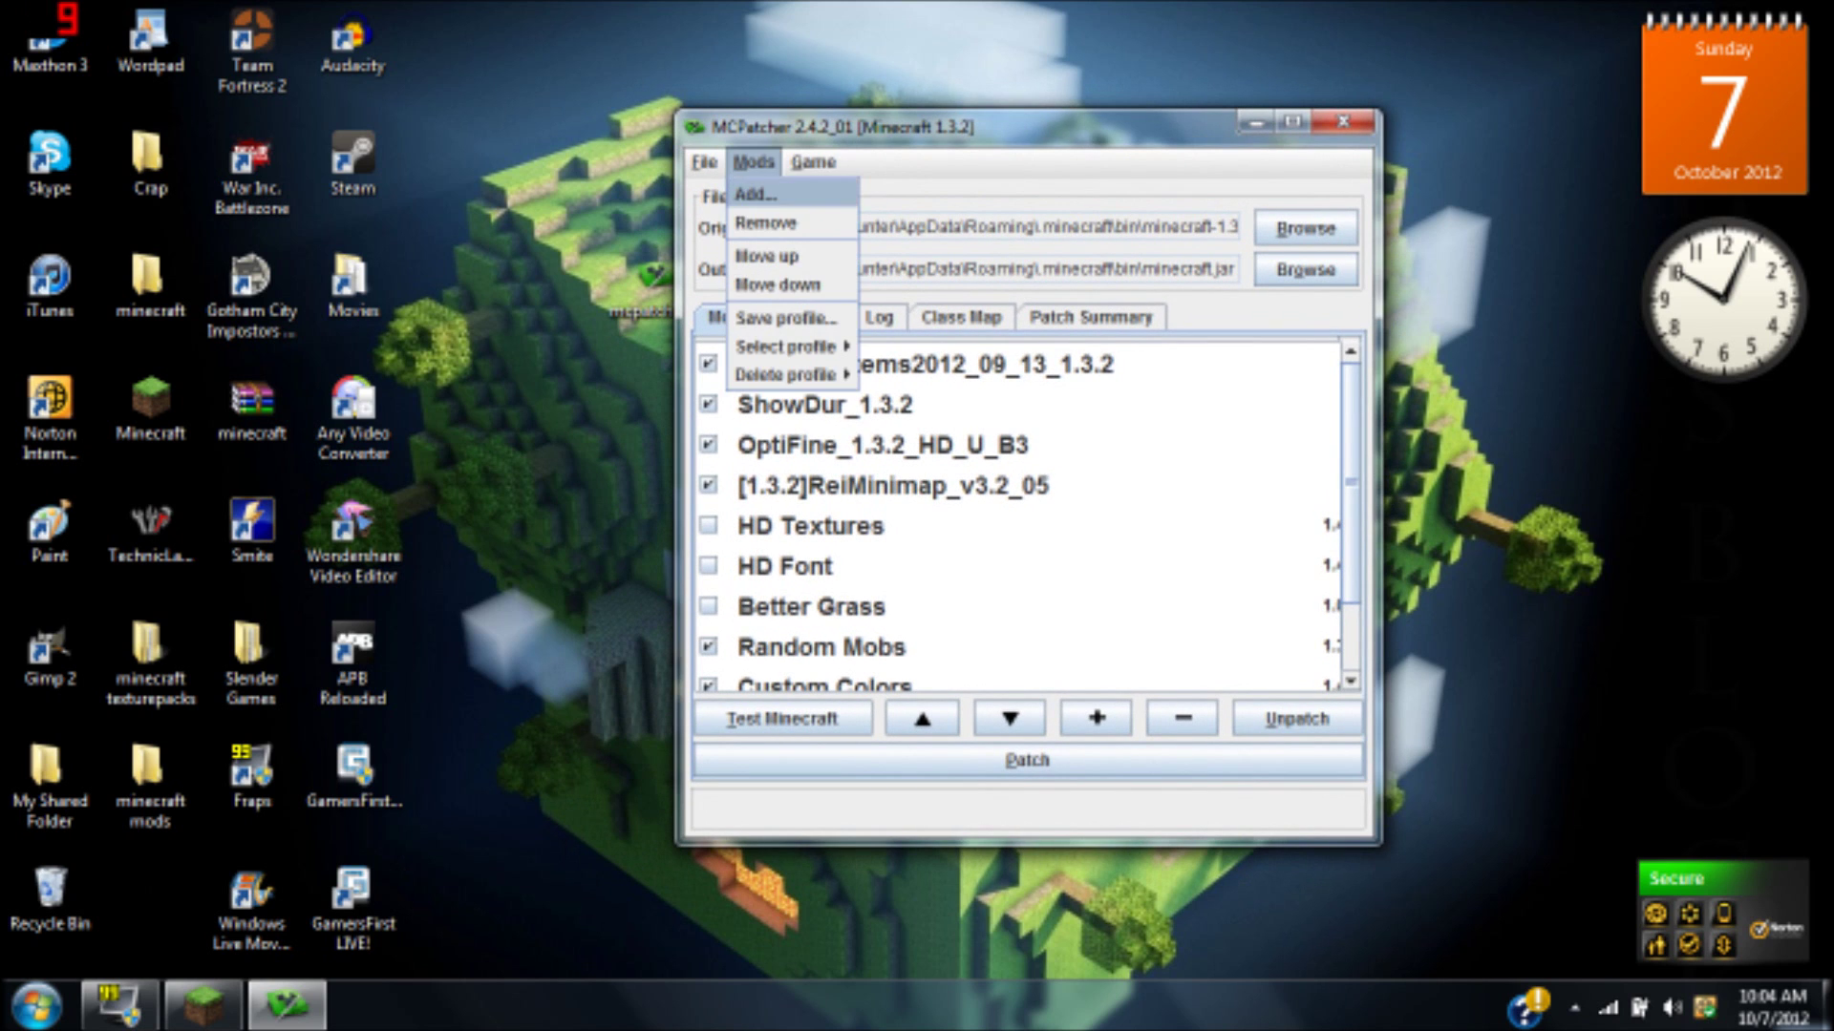
{"action": "key", "text": "Right"}
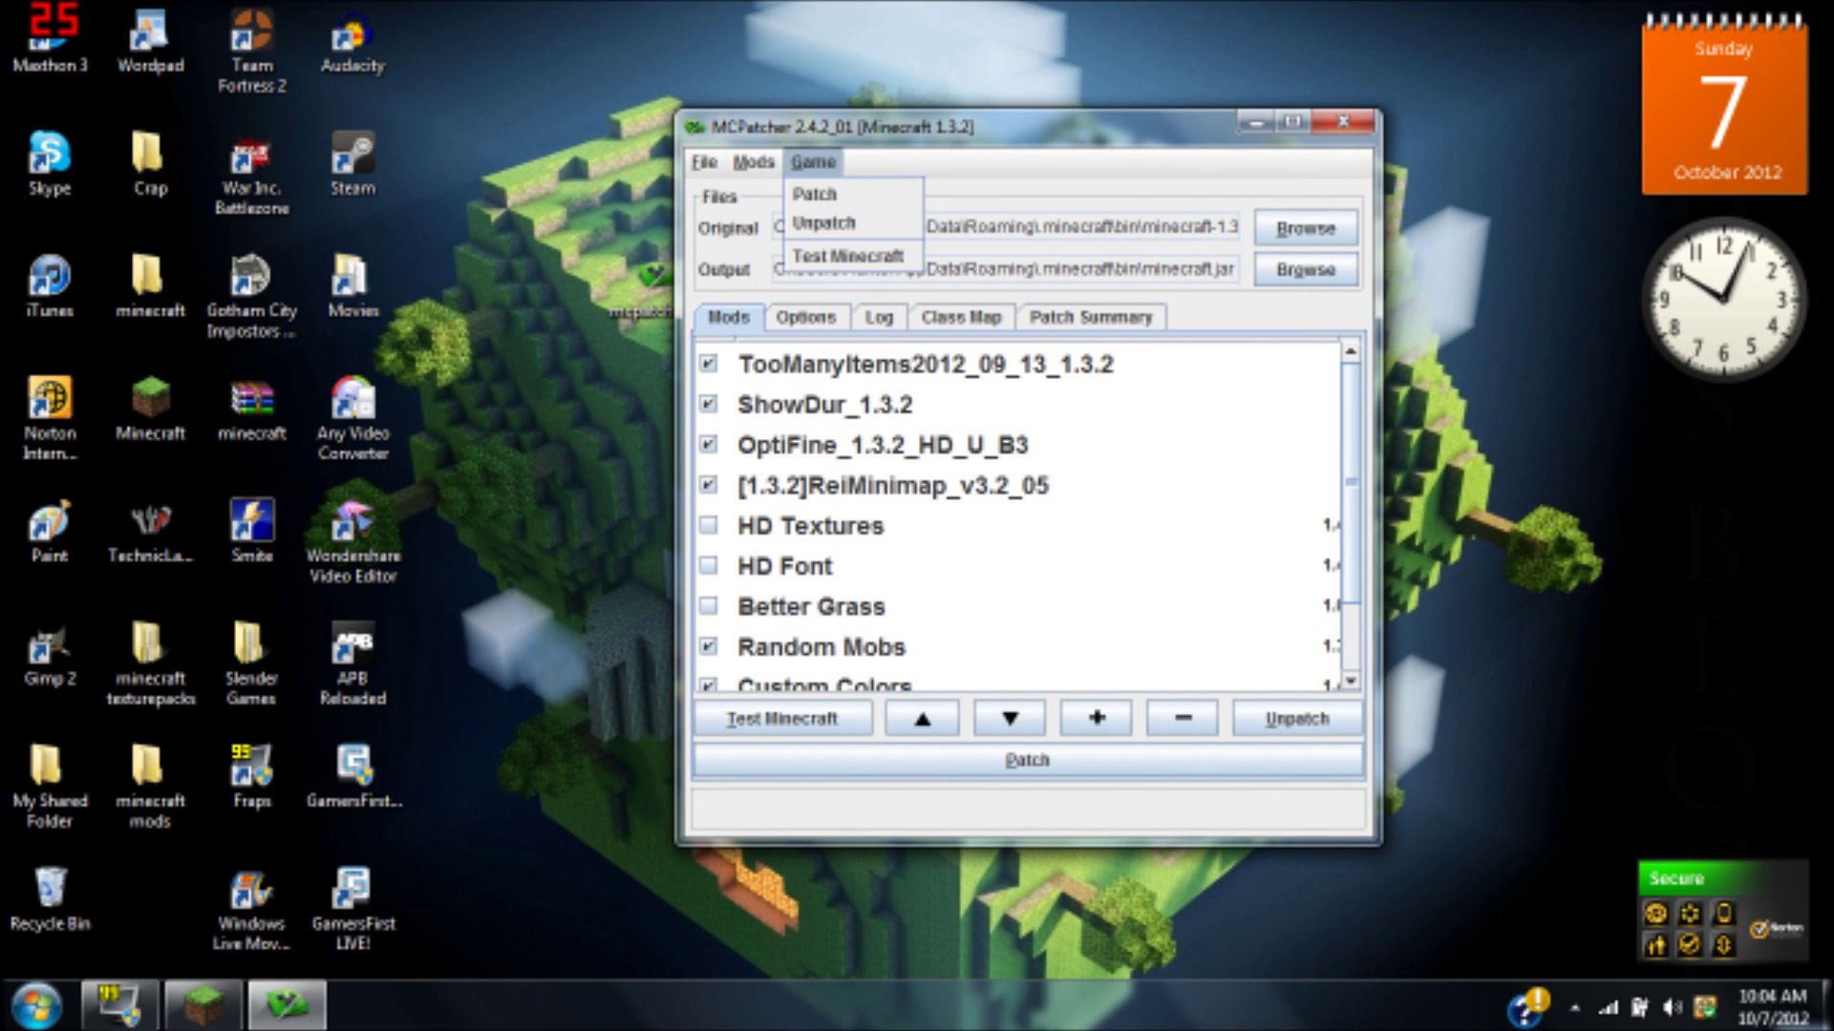
{"action": "key", "text": "Escape"}
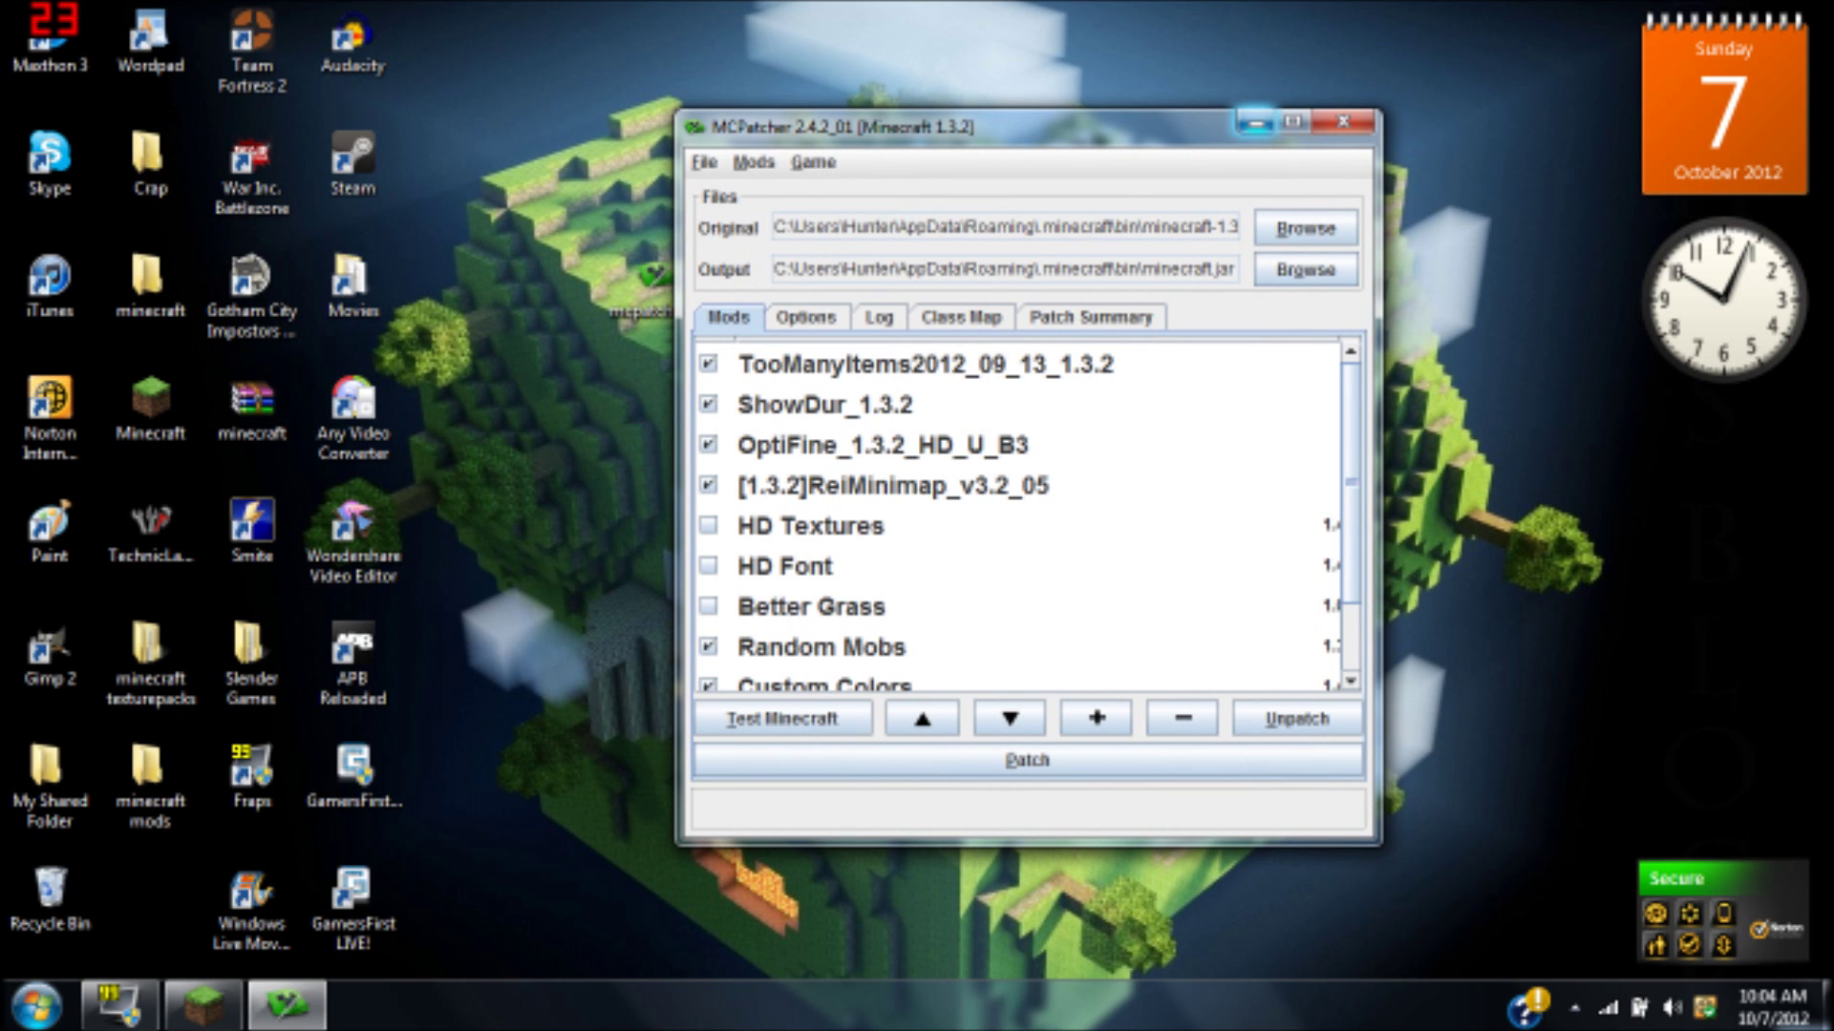
{"action": "left_click", "coordinate": [1255, 122]}
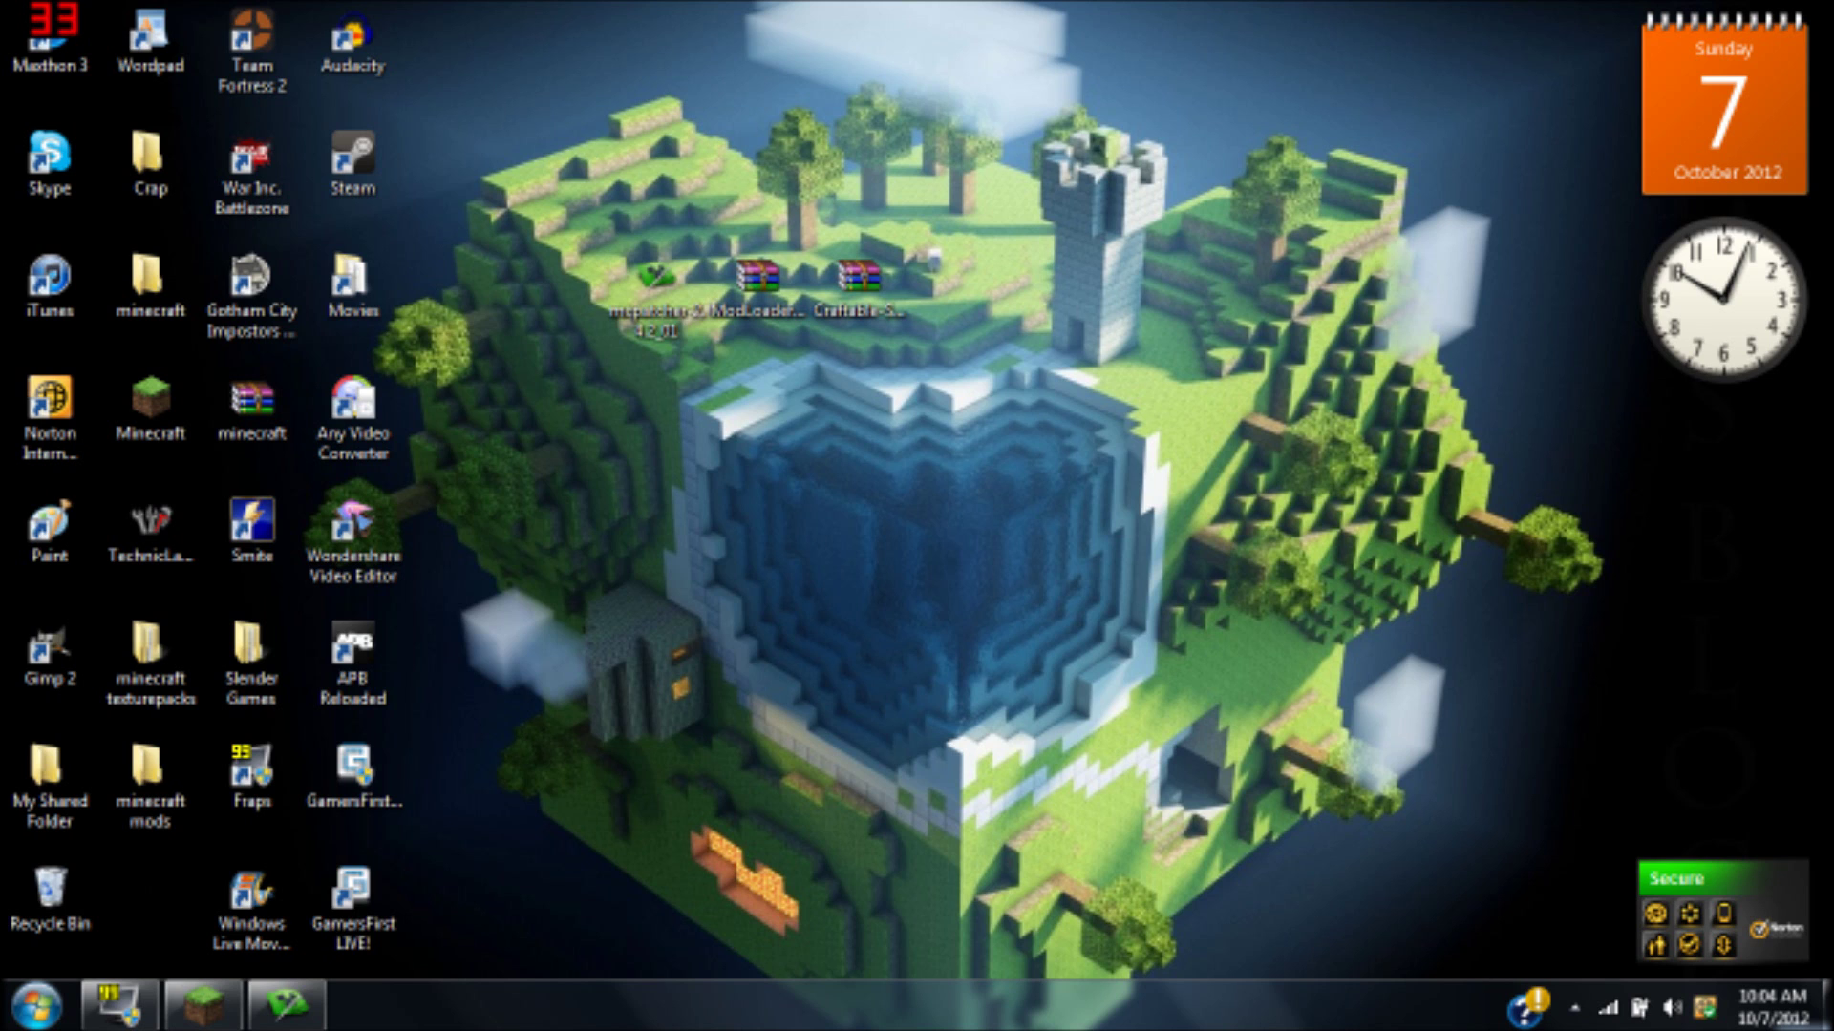
Open the AppData Roaming folder by running %appdata%.
{"action": "left_click", "coordinate": [36, 1005]}
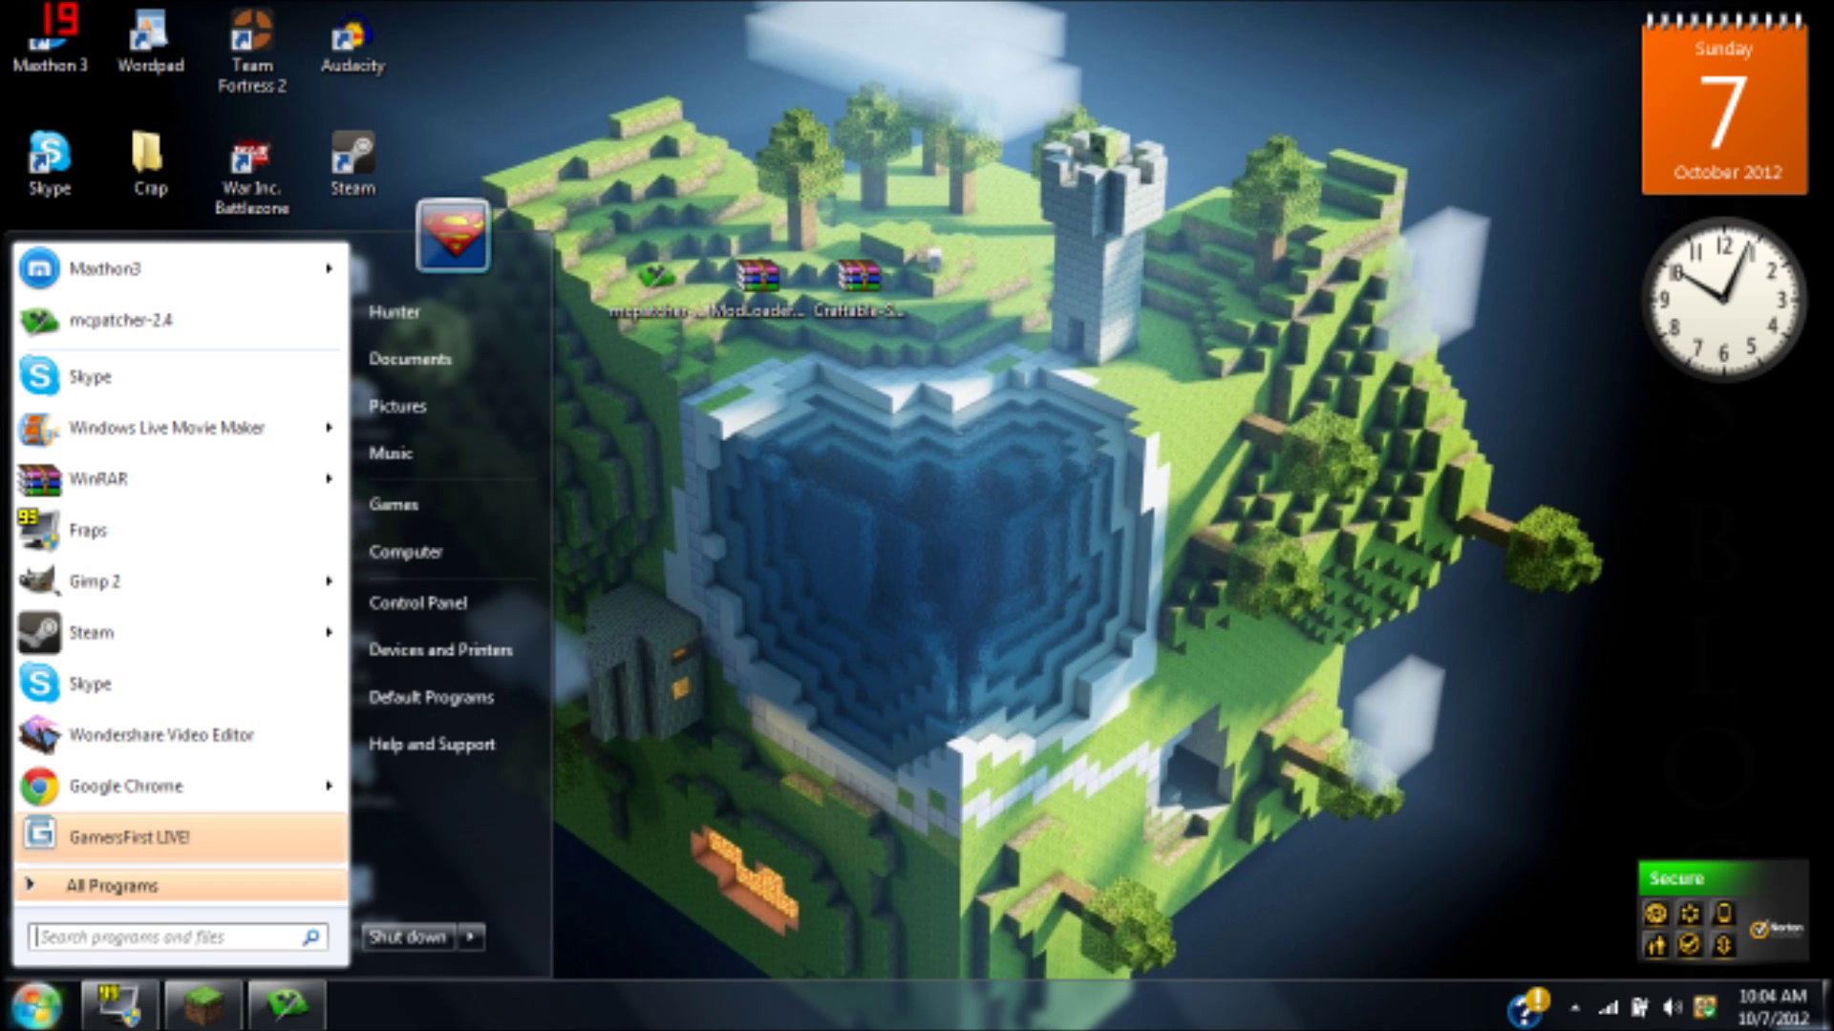
{"action": "key", "text": "Escape"}
{"action": "left_click", "coordinate": [36, 1004]}
{"action": "left_click", "coordinate": [37, 1004]}
{"action": "key", "text": "super"}
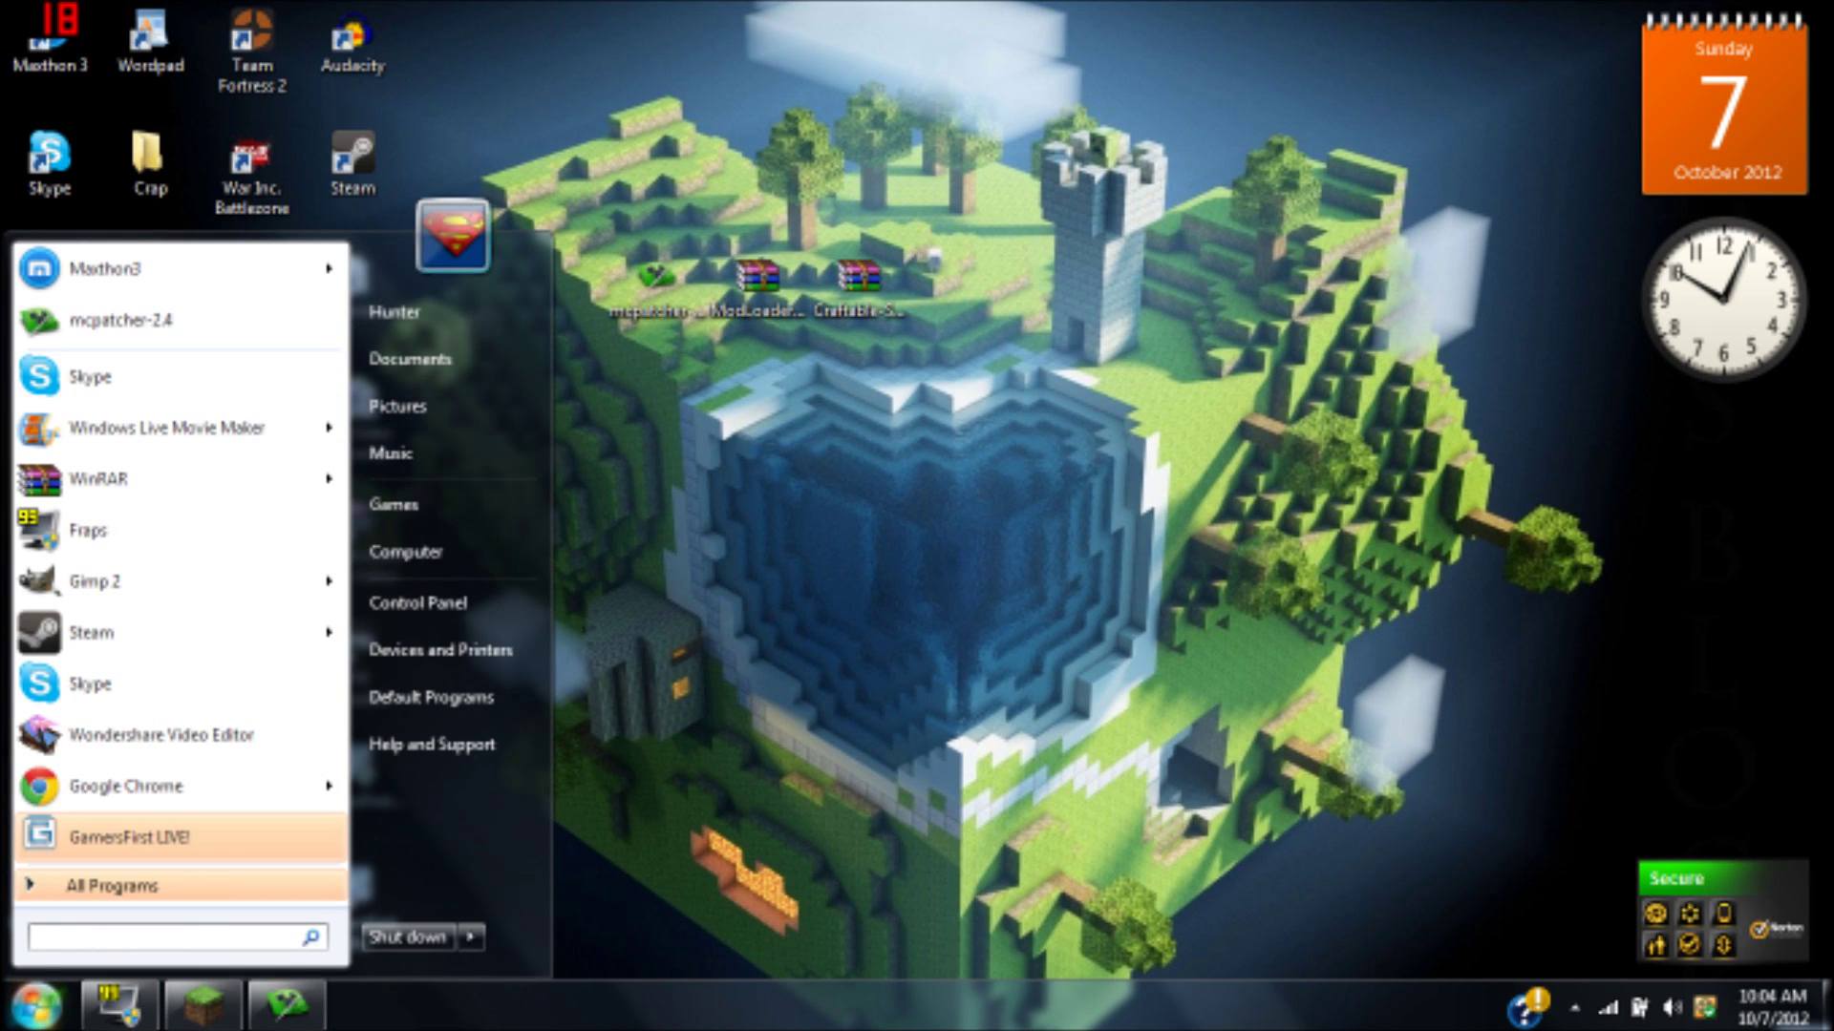
{"action": "type", "text": "%a"}
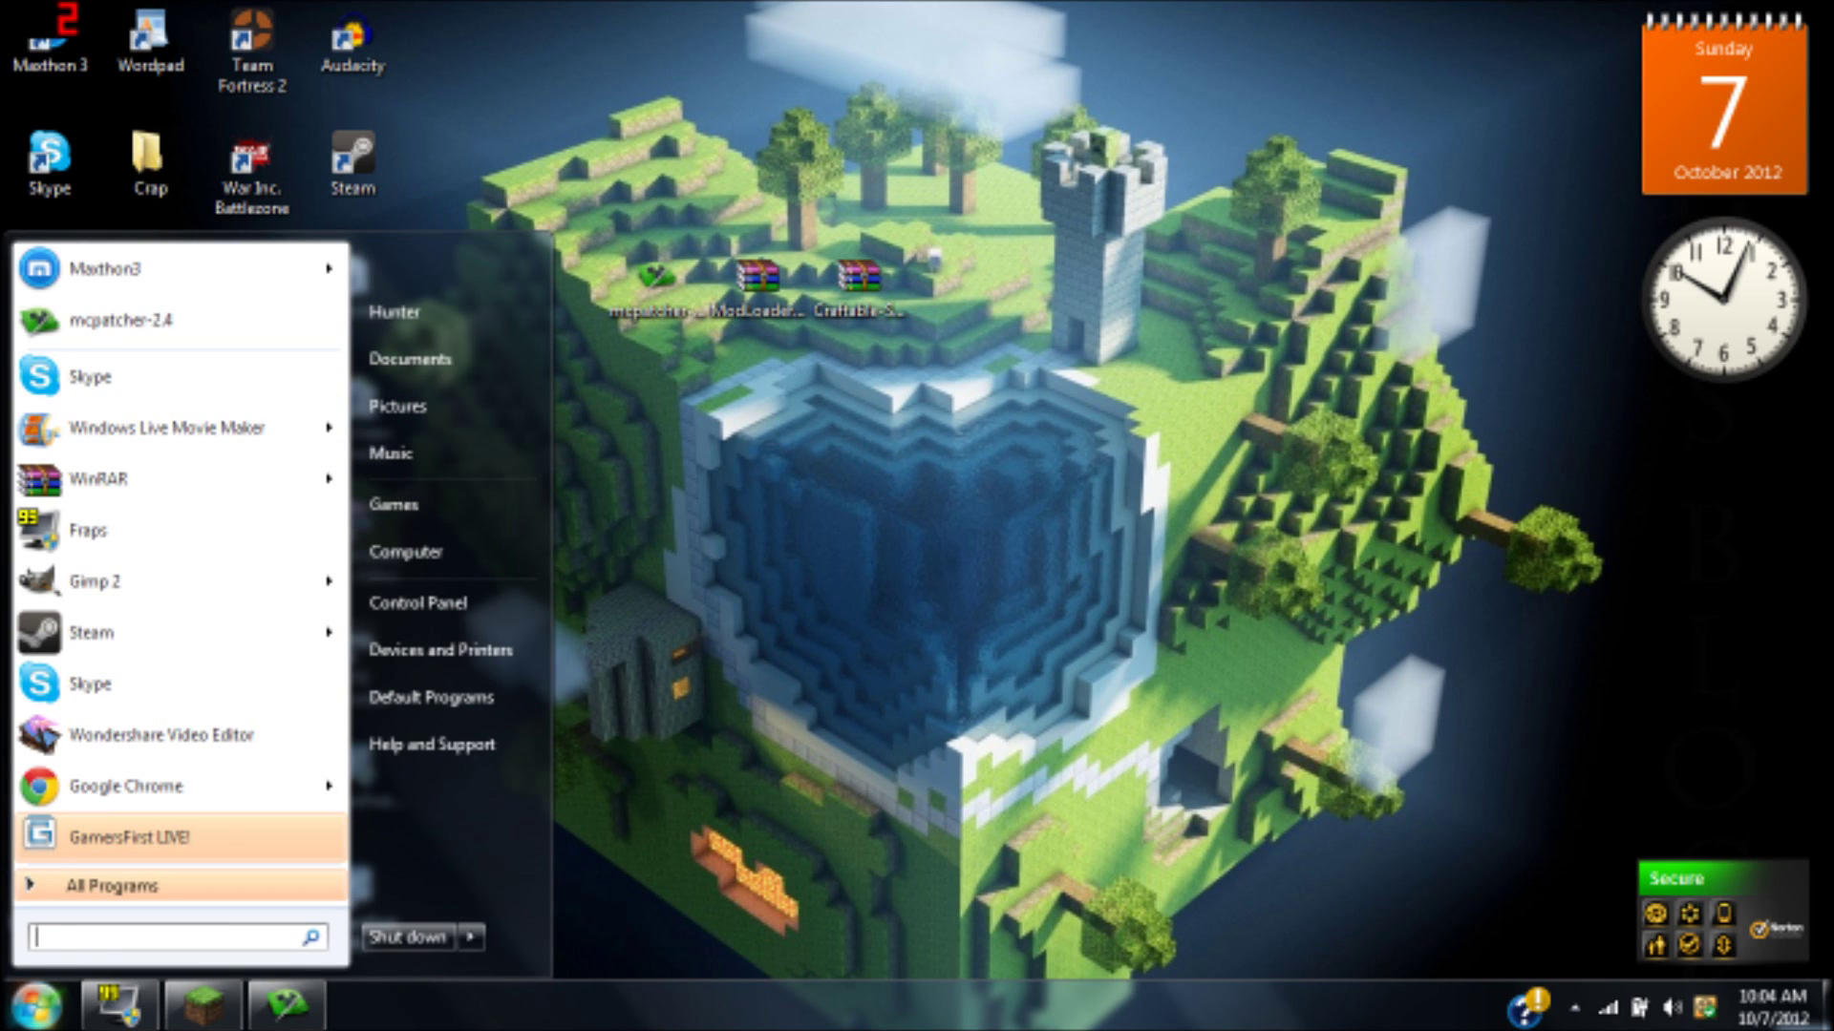
{"action": "type", "text": "ppdata%"}
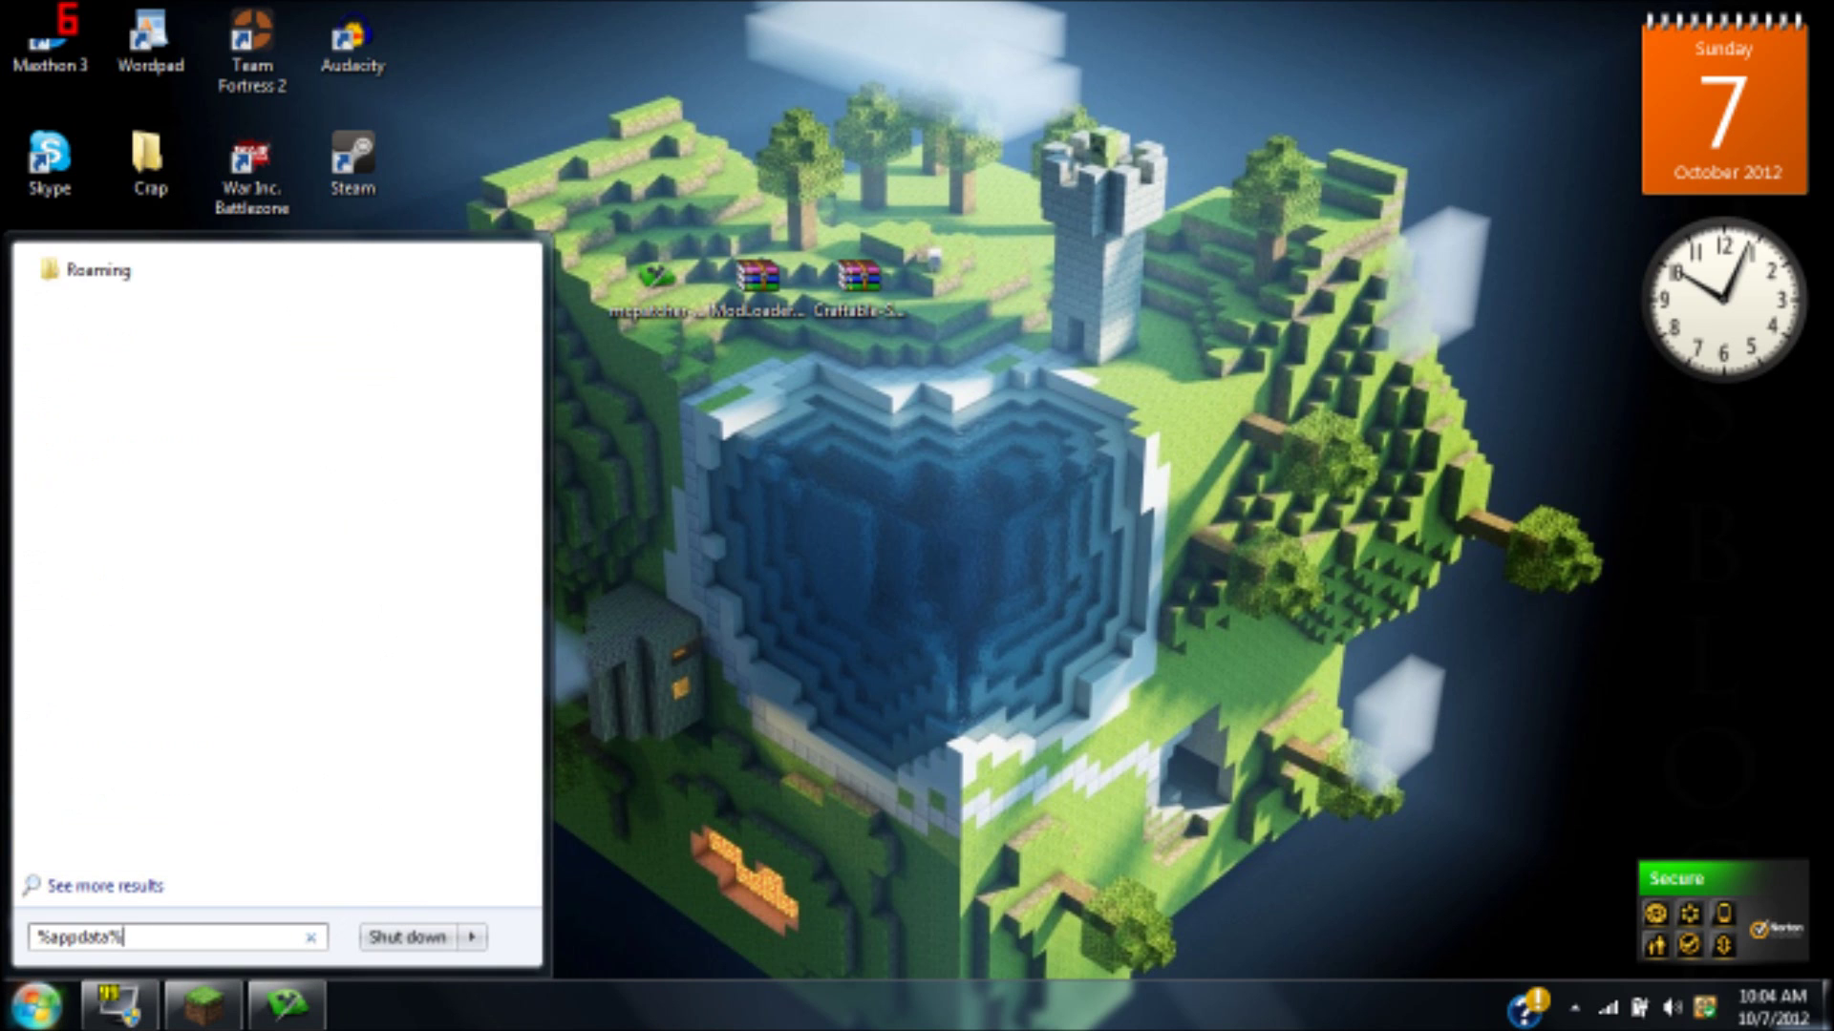
{"action": "key", "text": "Return"}
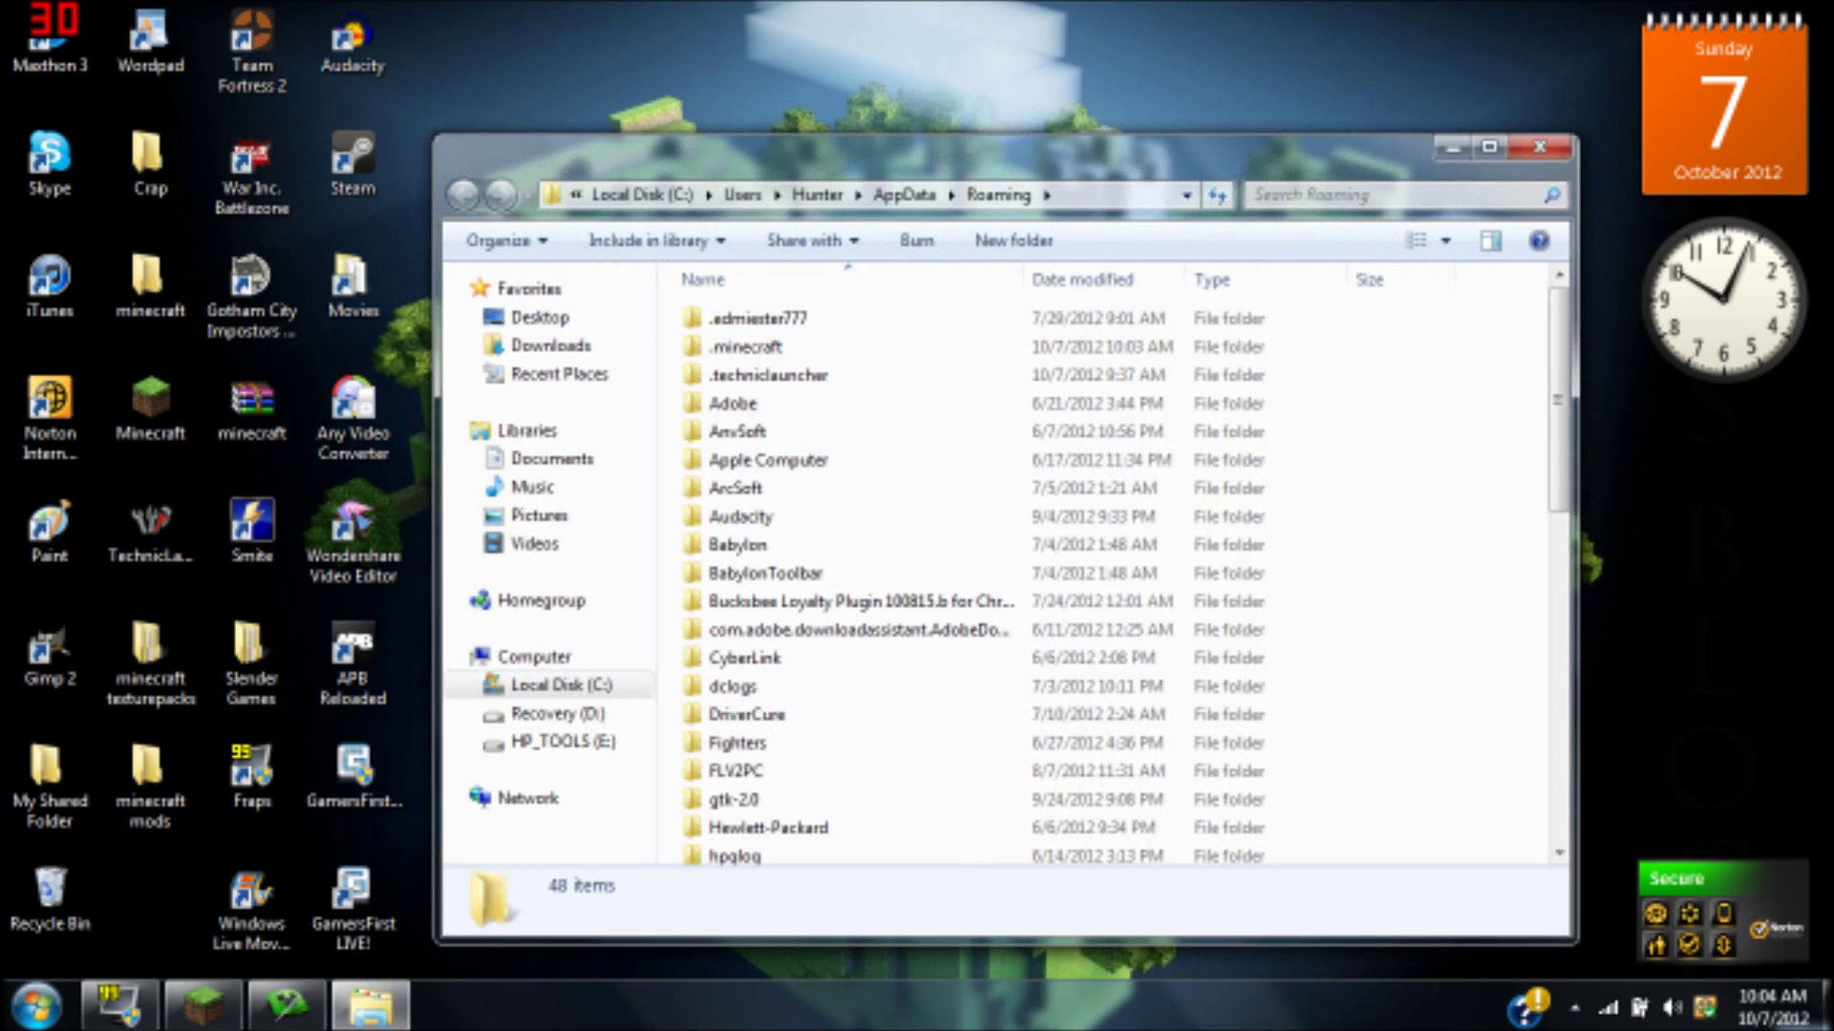
Go into .minecraft and its bin folder, and open the minecraft.jar archive in WinRAR.
{"action": "double_click", "coordinate": [745, 347]}
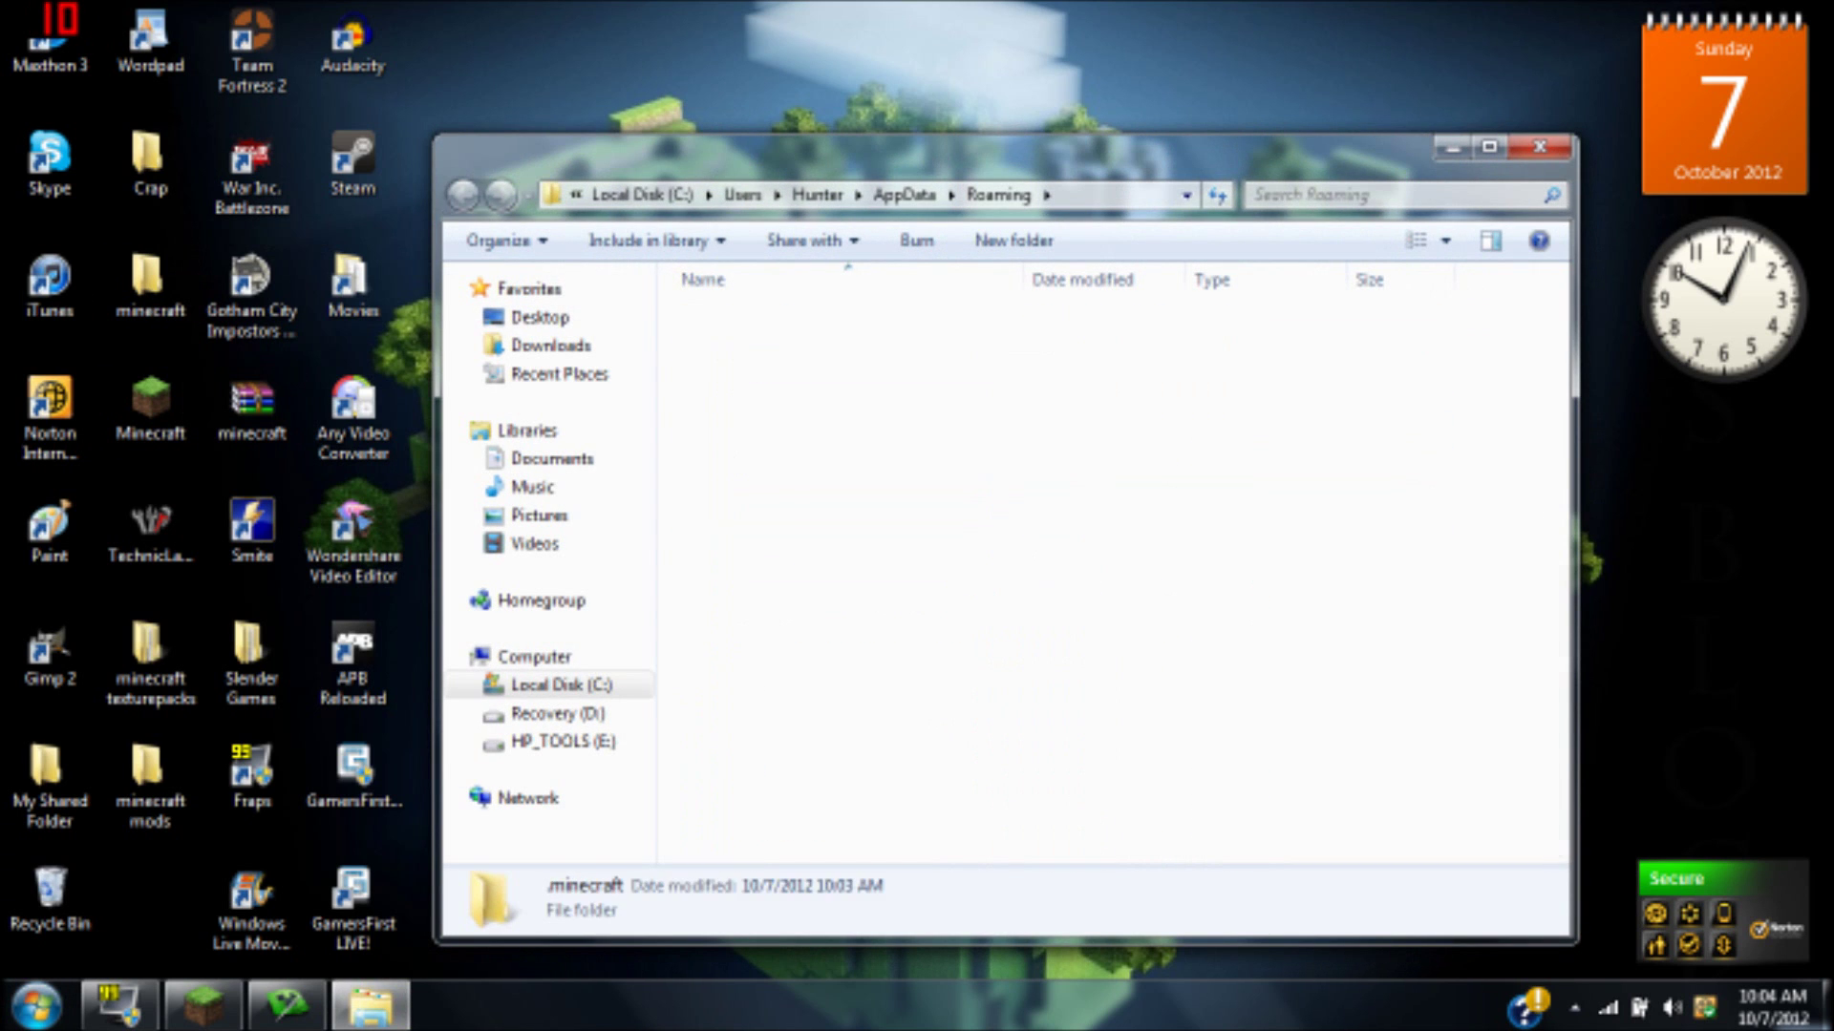
{"action": "double_click", "coordinate": [726, 318]}
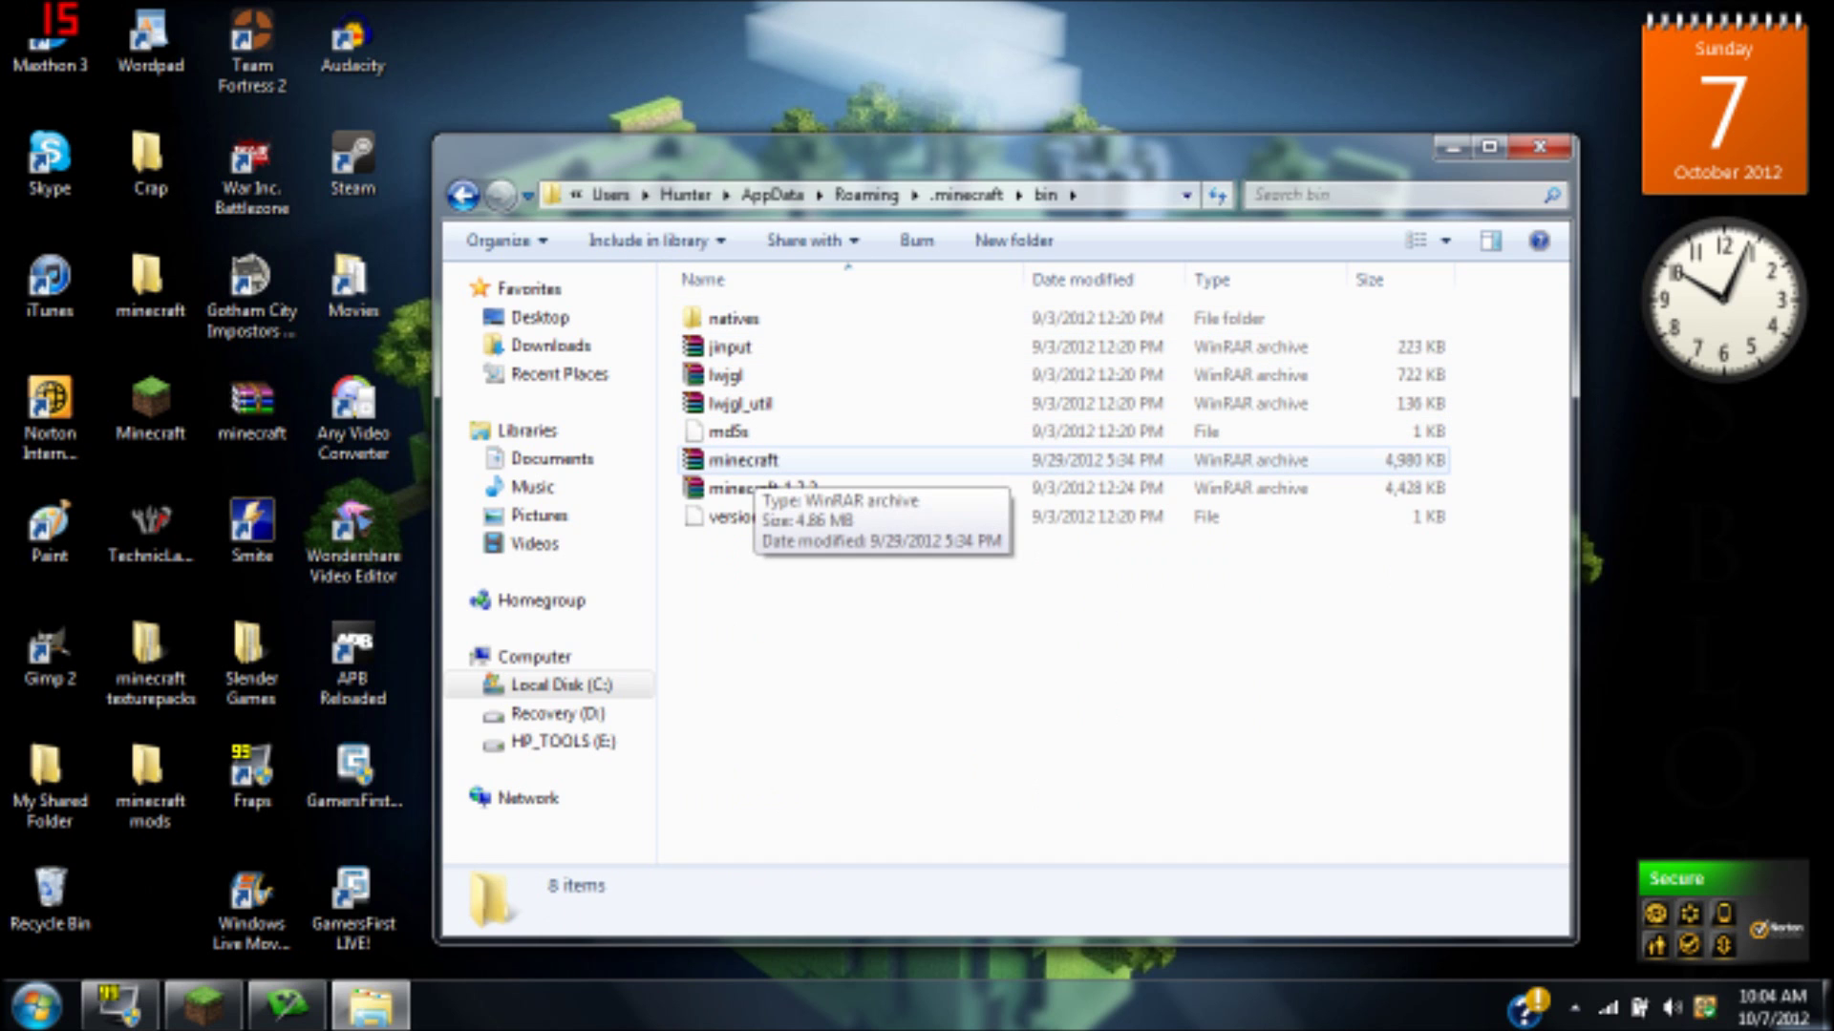
{"action": "double_click", "coordinate": [743, 460]}
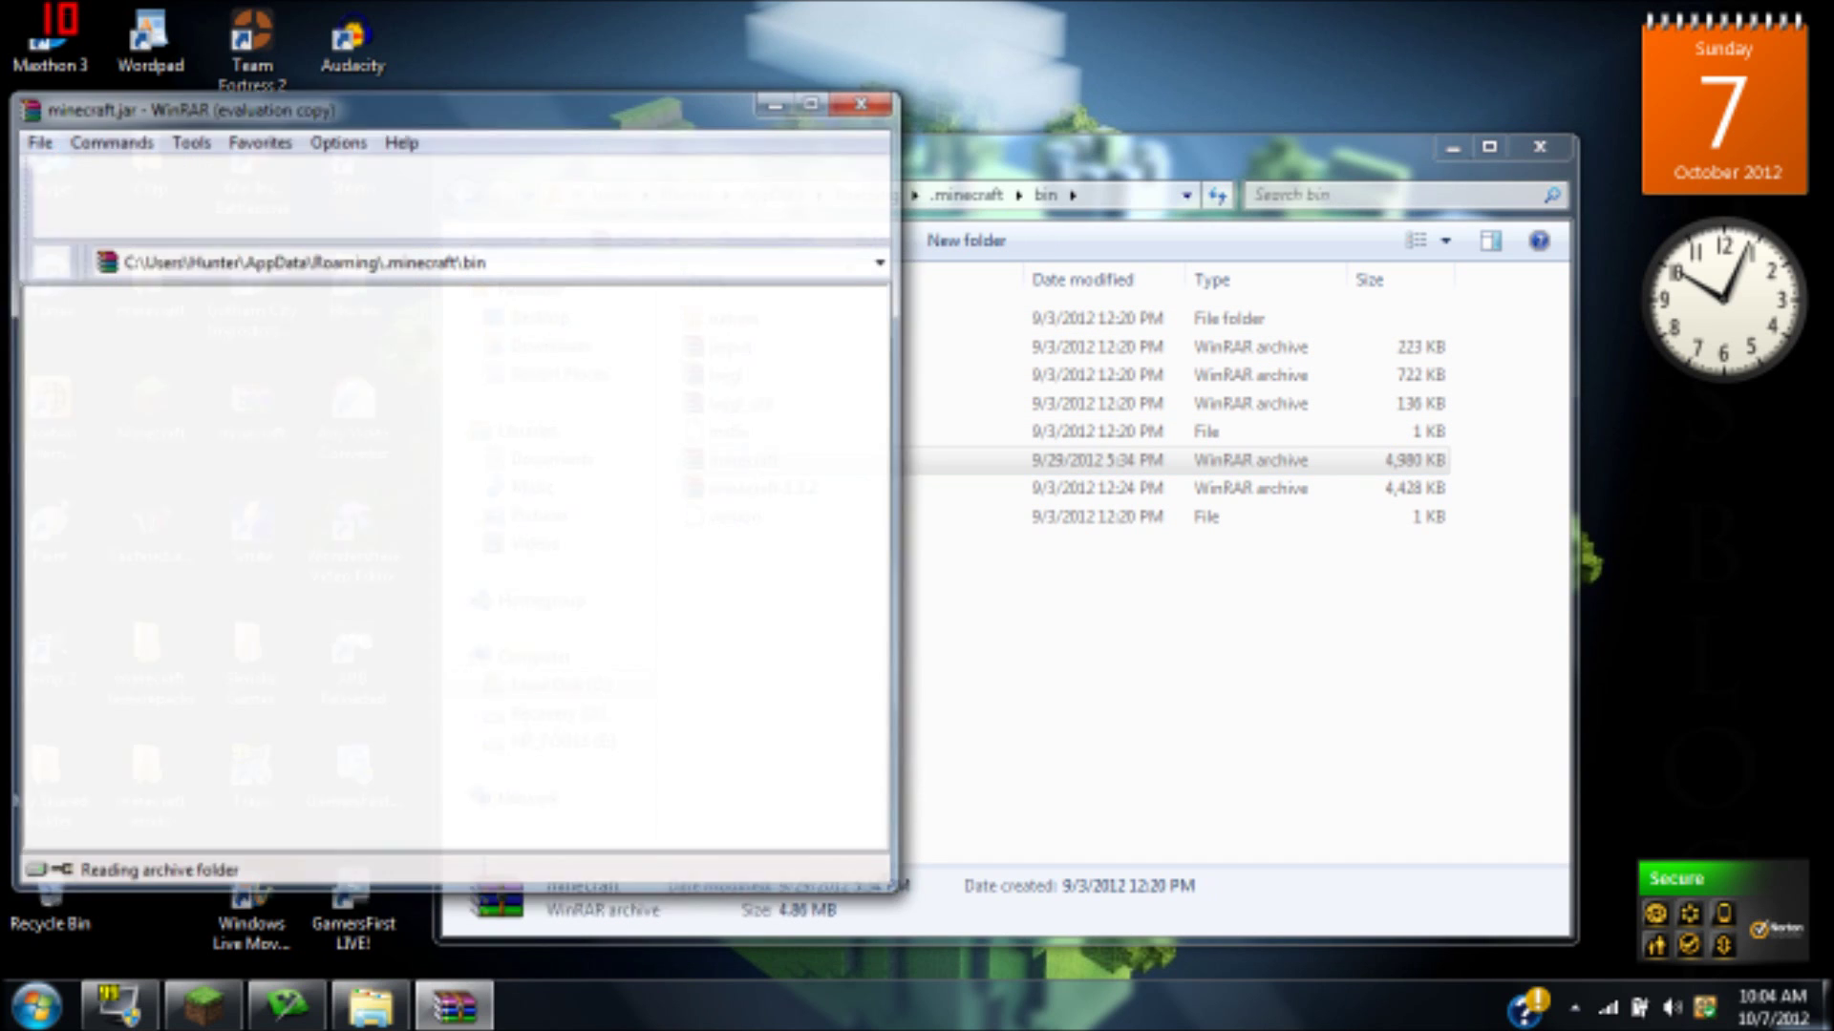
{"action": "key", "text": "Escape"}
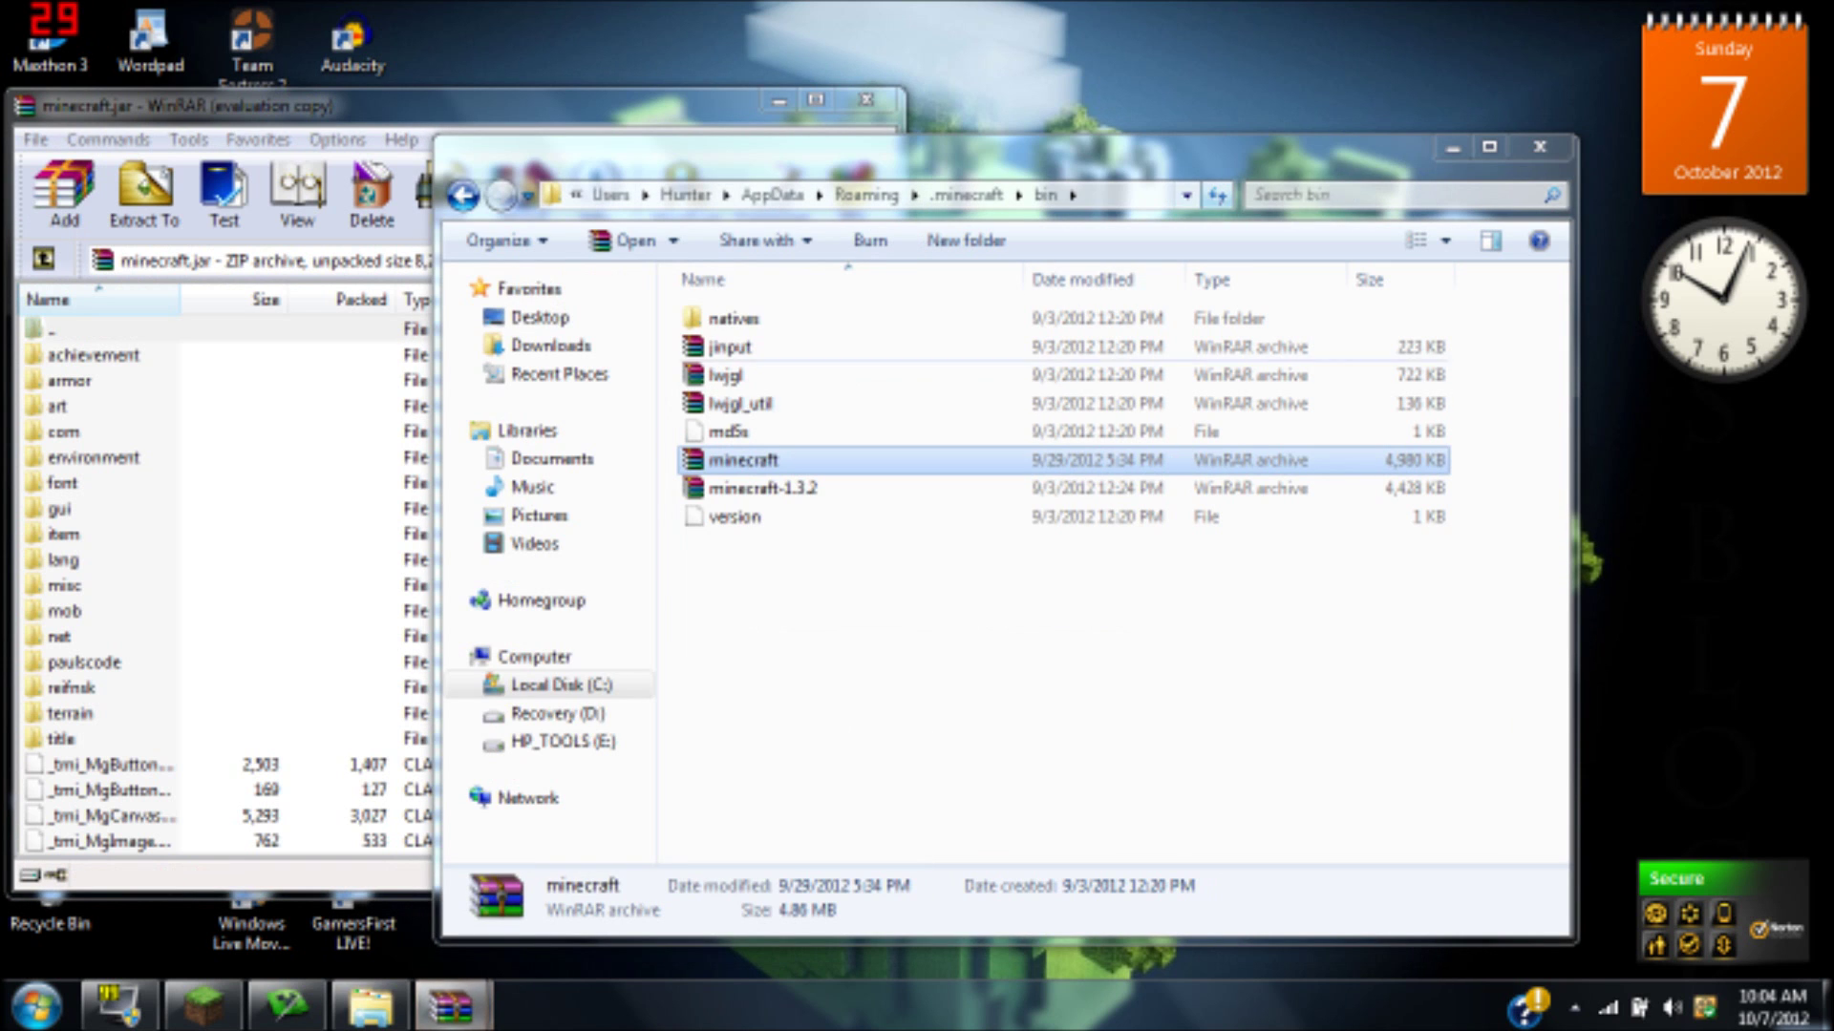
Minimise the bin folder window and move the minecraft.jar archive window so the desktop's ModLoader archive is uncovered.
{"action": "left_click_drag", "start_coordinate": [1249, 161], "coordinate": [1178, 371]}
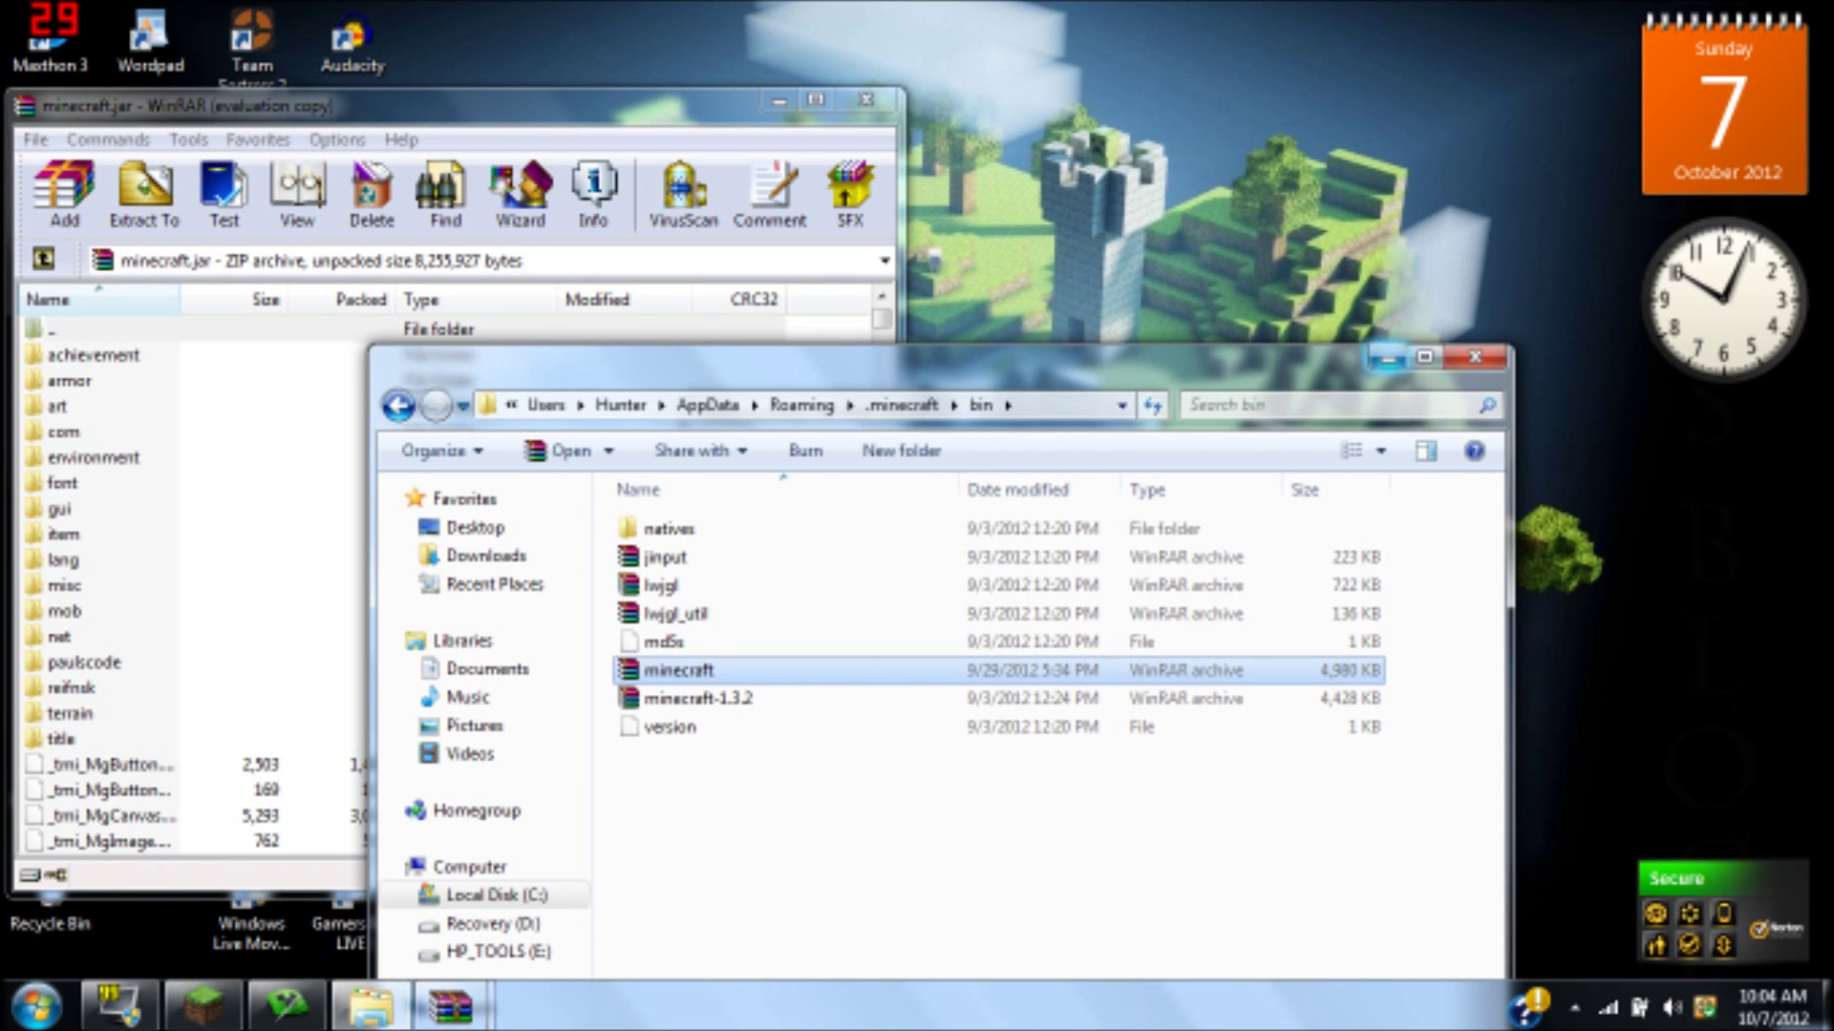
{"action": "left_click", "coordinate": [1383, 355]}
{"action": "left_click", "coordinate": [1119, 408]}
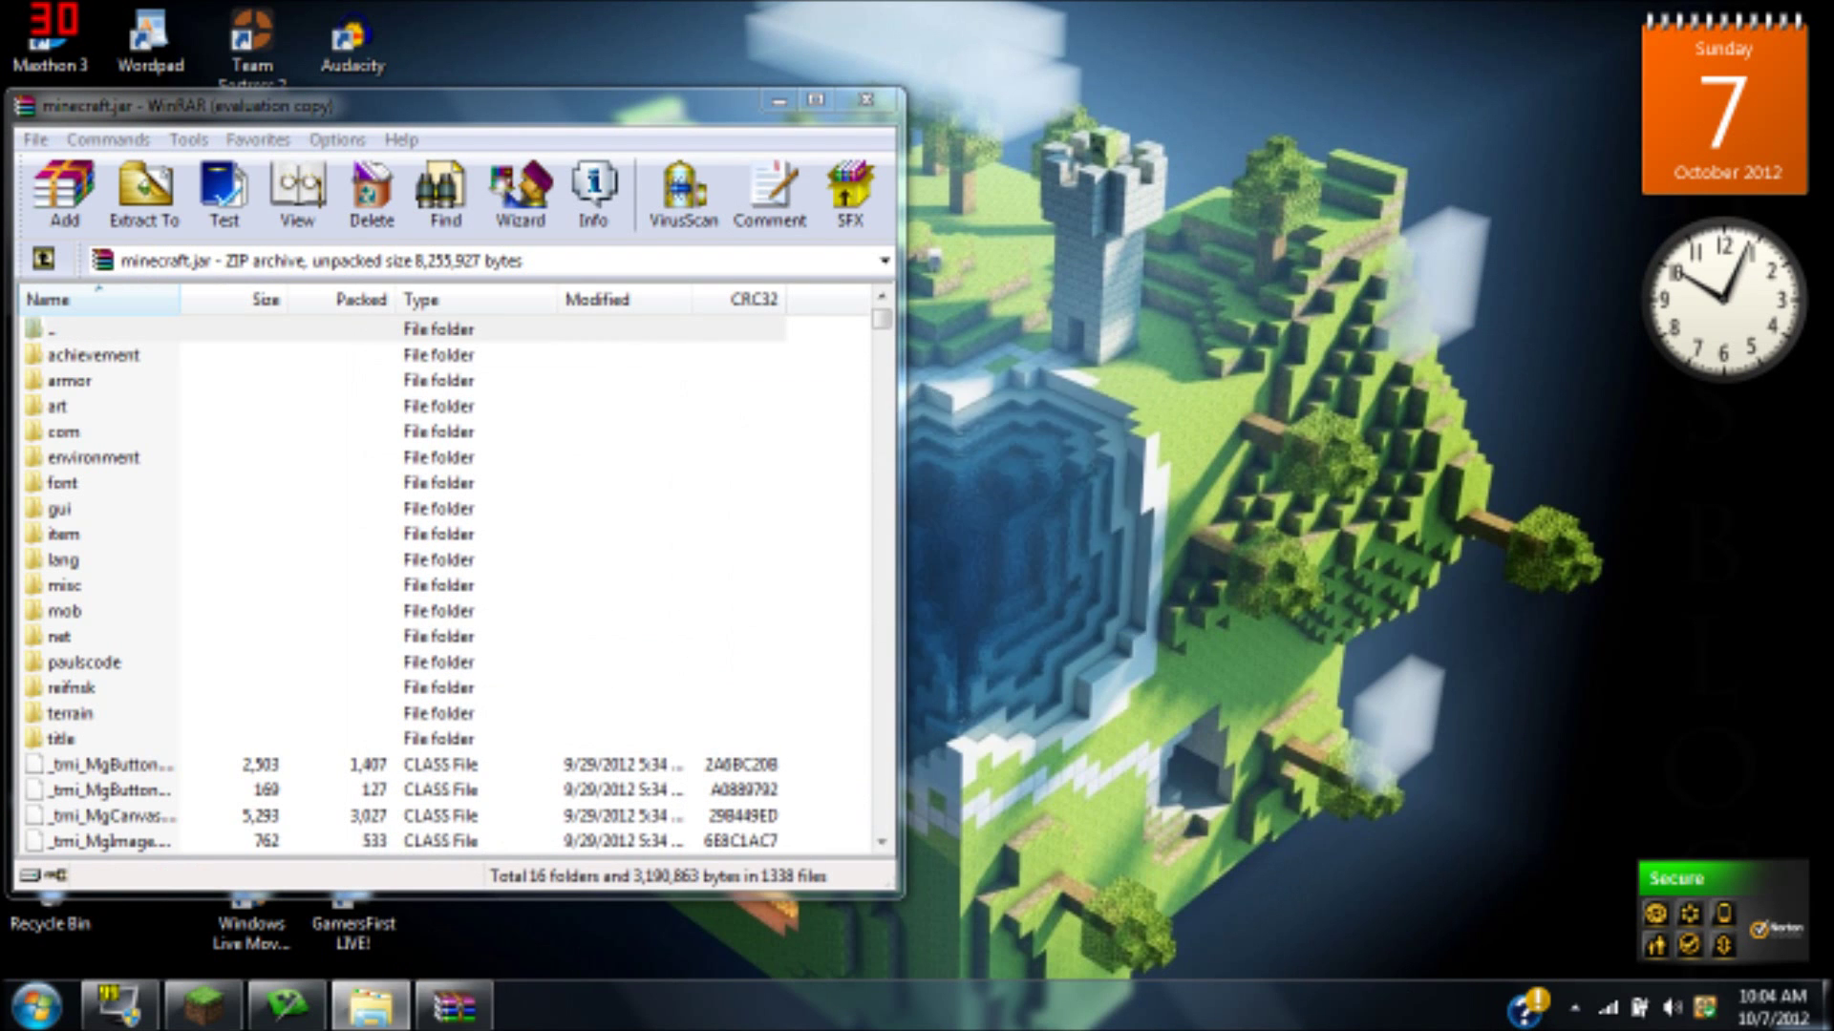
{"action": "left_click_drag", "start_coordinate": [691, 109], "coordinate": [1511, 149]}
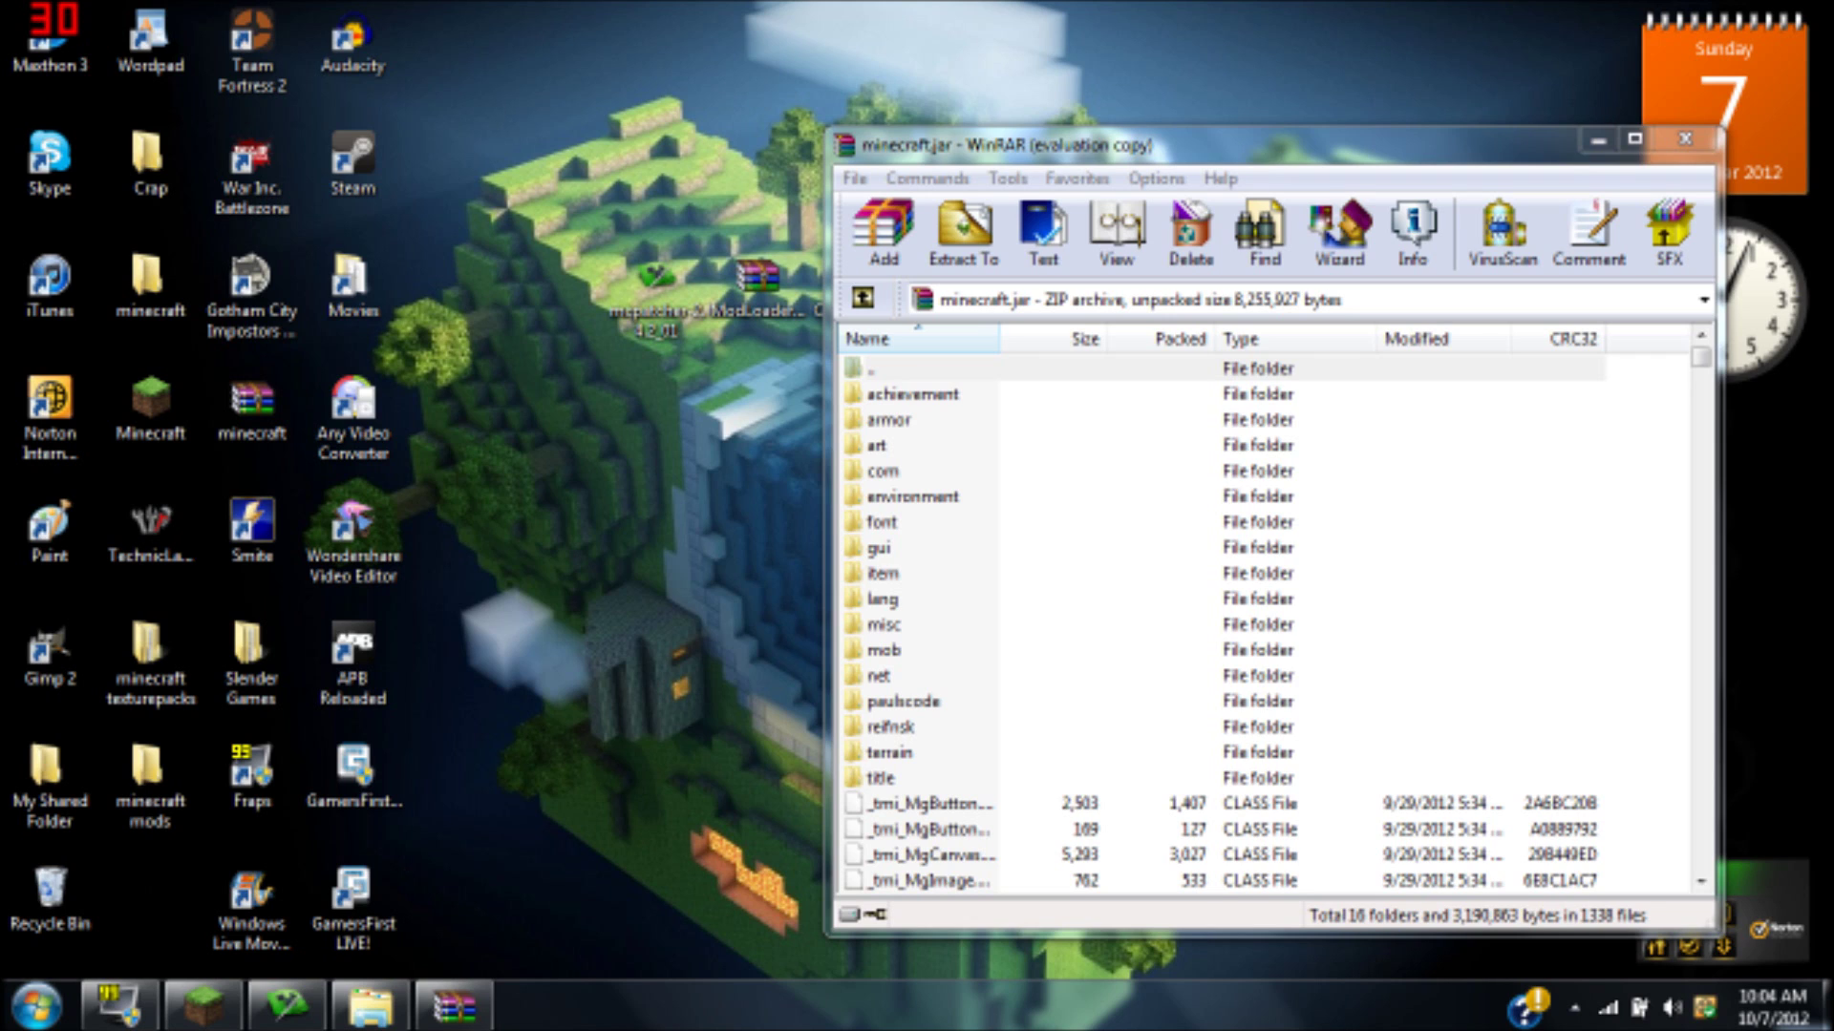
{"action": "left_click", "coordinate": [883, 599]}
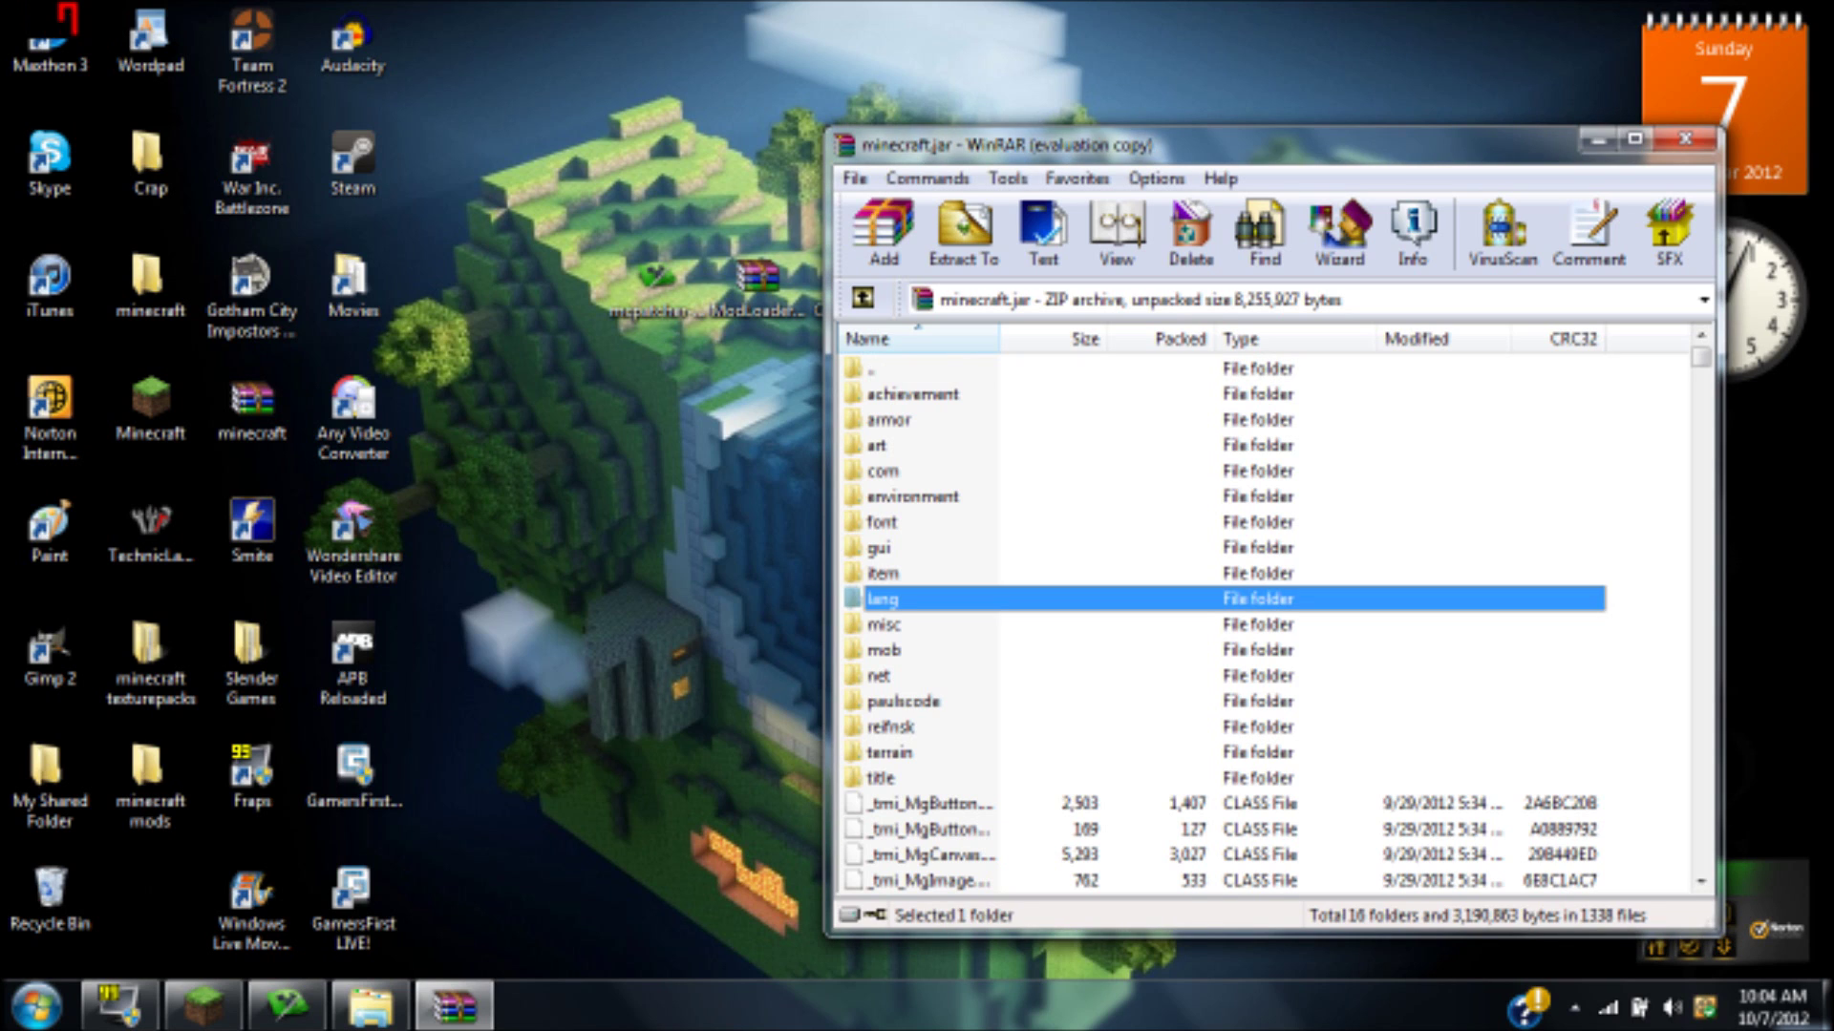
{"action": "right_click", "coordinate": [980, 601]}
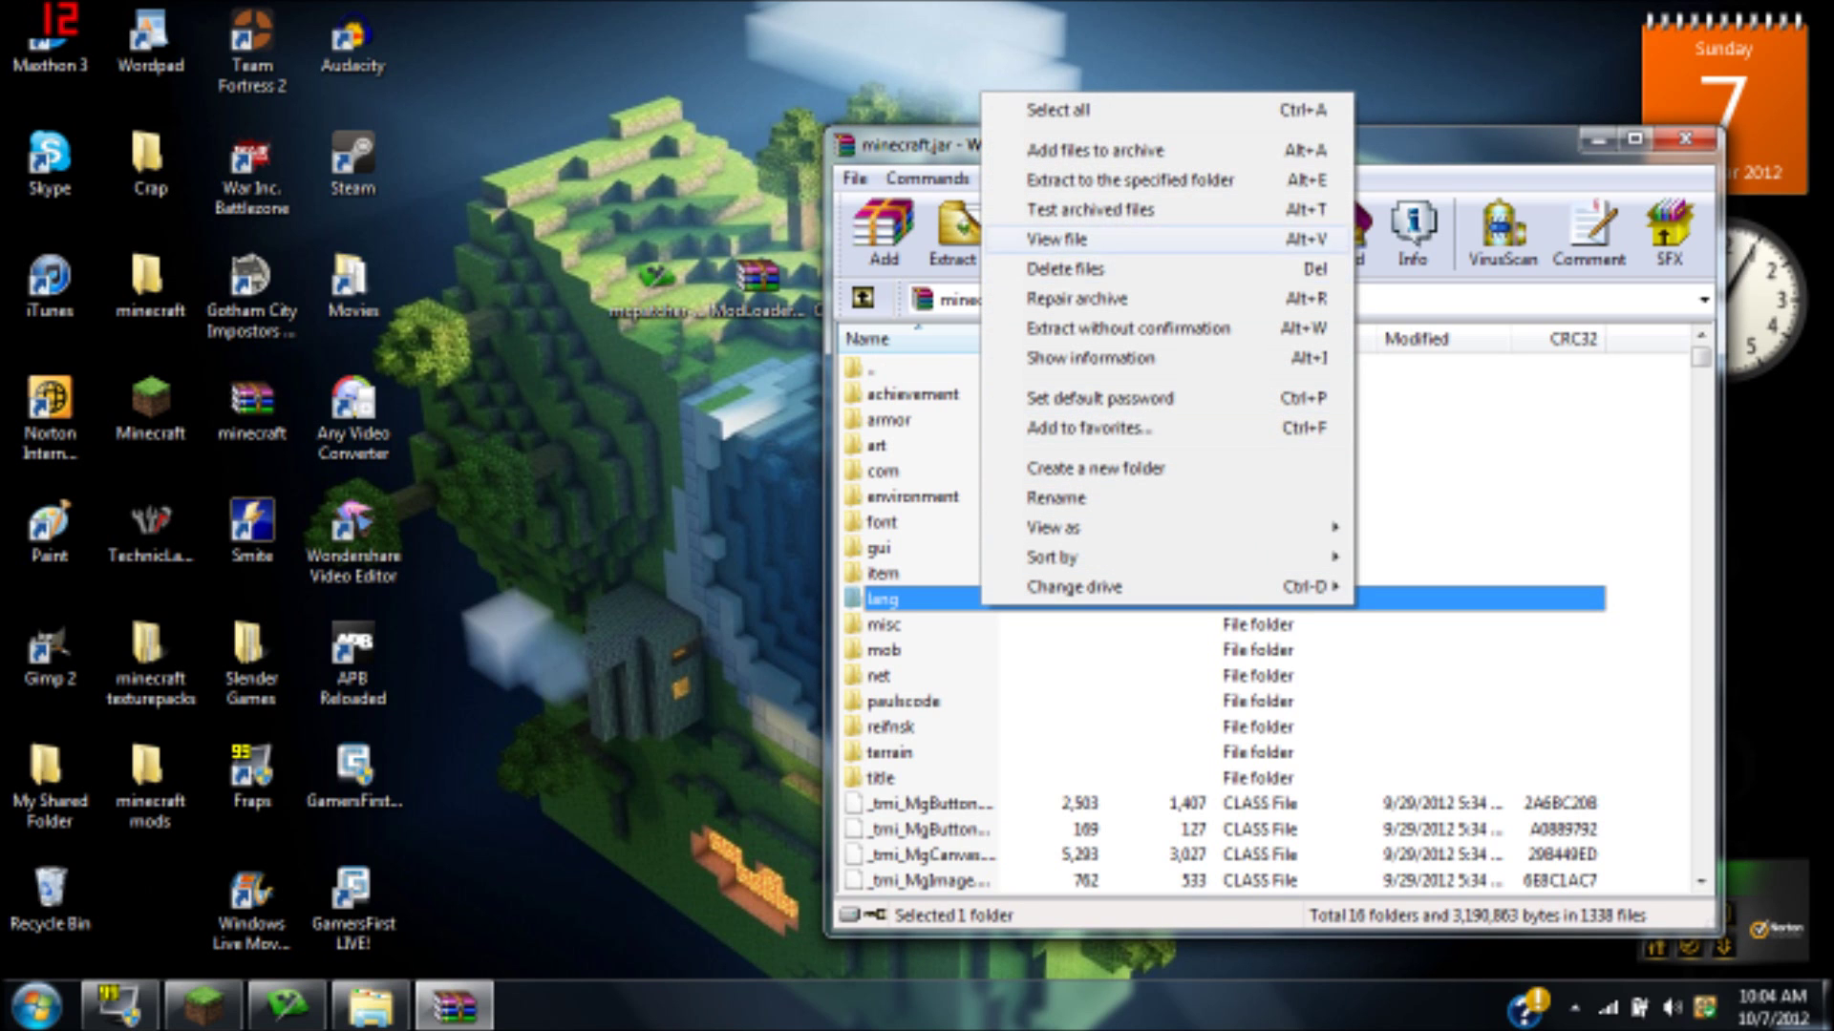
{"action": "left_click", "coordinate": [1095, 151]}
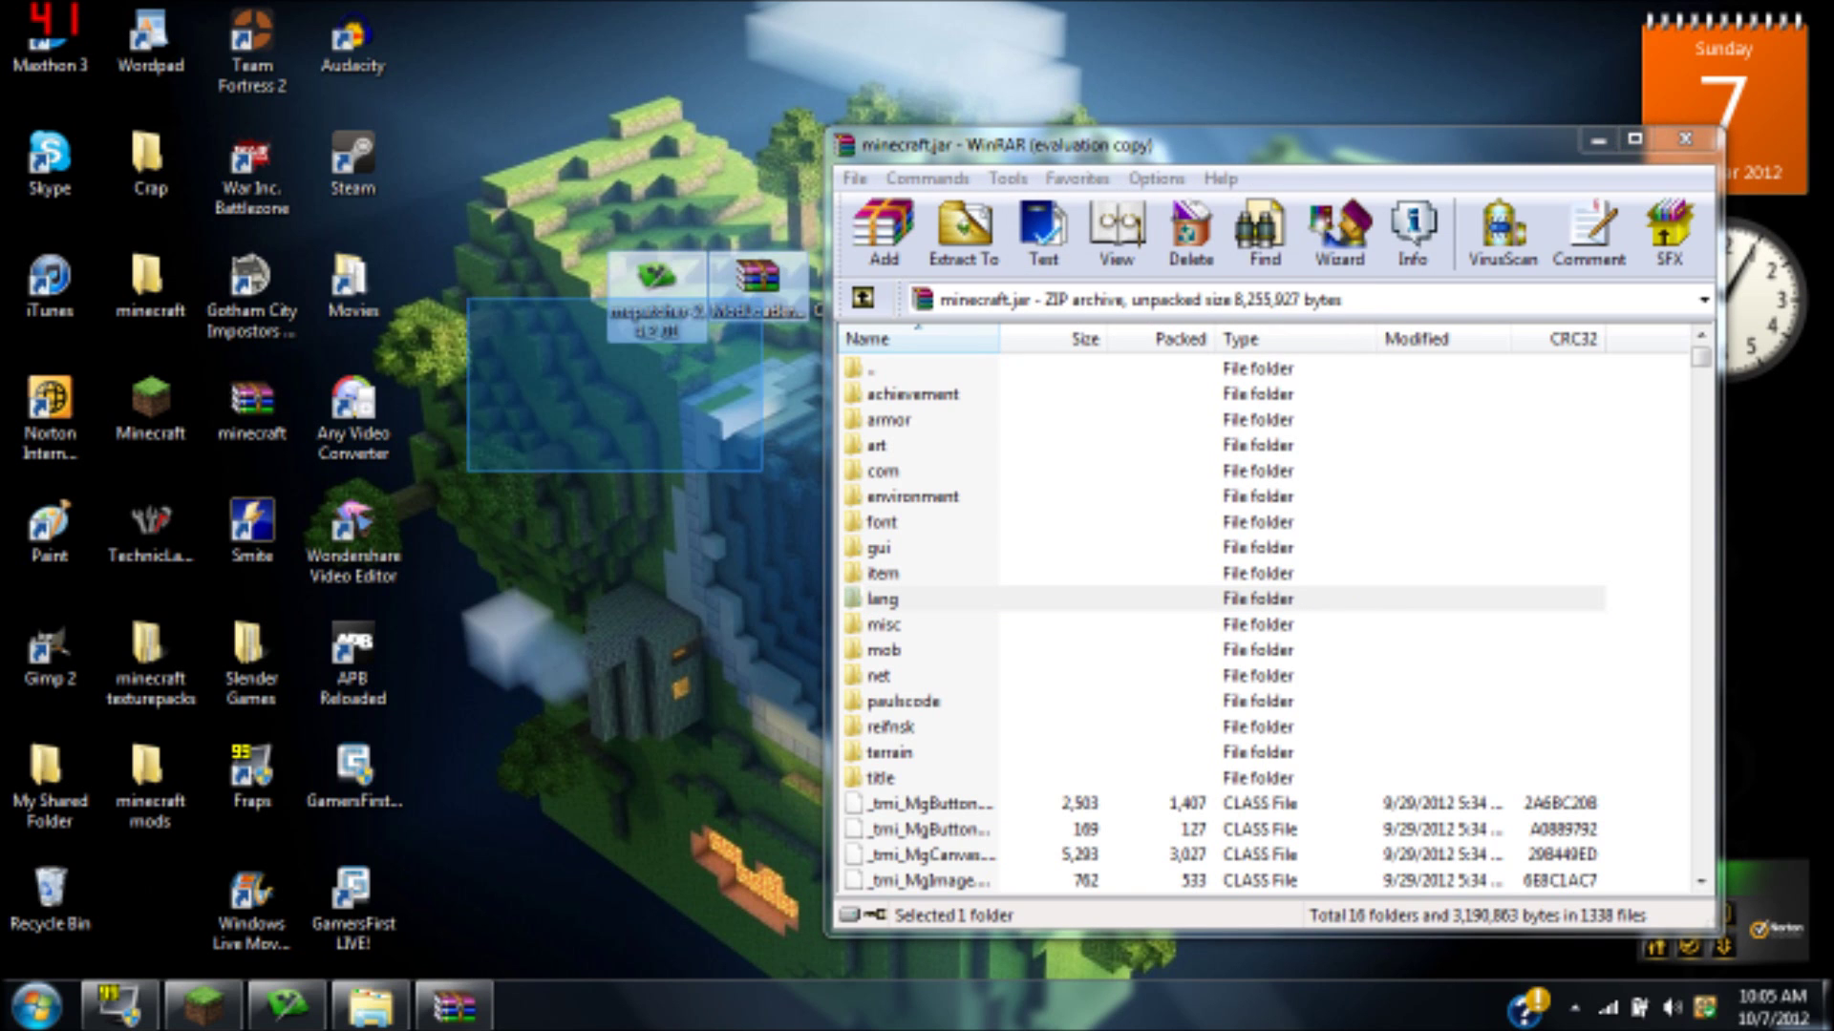
Move the ModLoader(1) archive to an empty area of the desktop and open it in WinRAR.
{"action": "left_click_drag", "start_coordinate": [757, 287], "coordinate": [556, 535]}
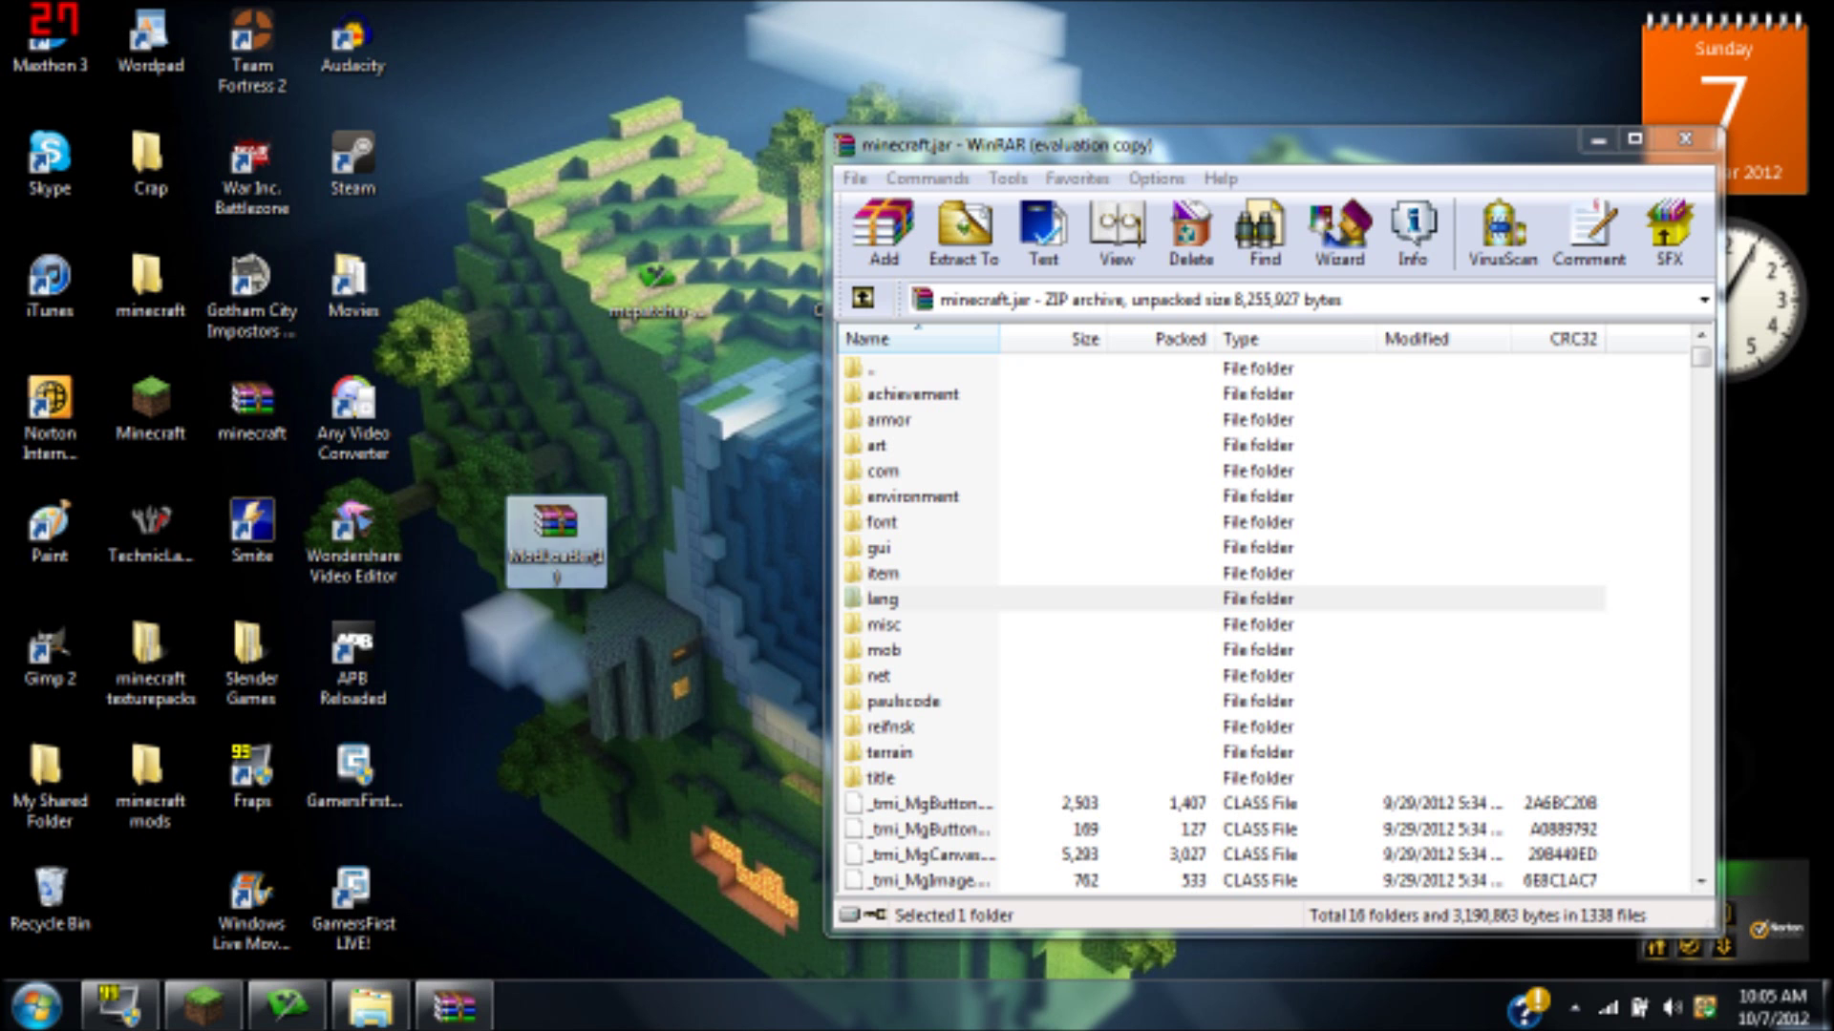
{"action": "double_click", "coordinate": [556, 539]}
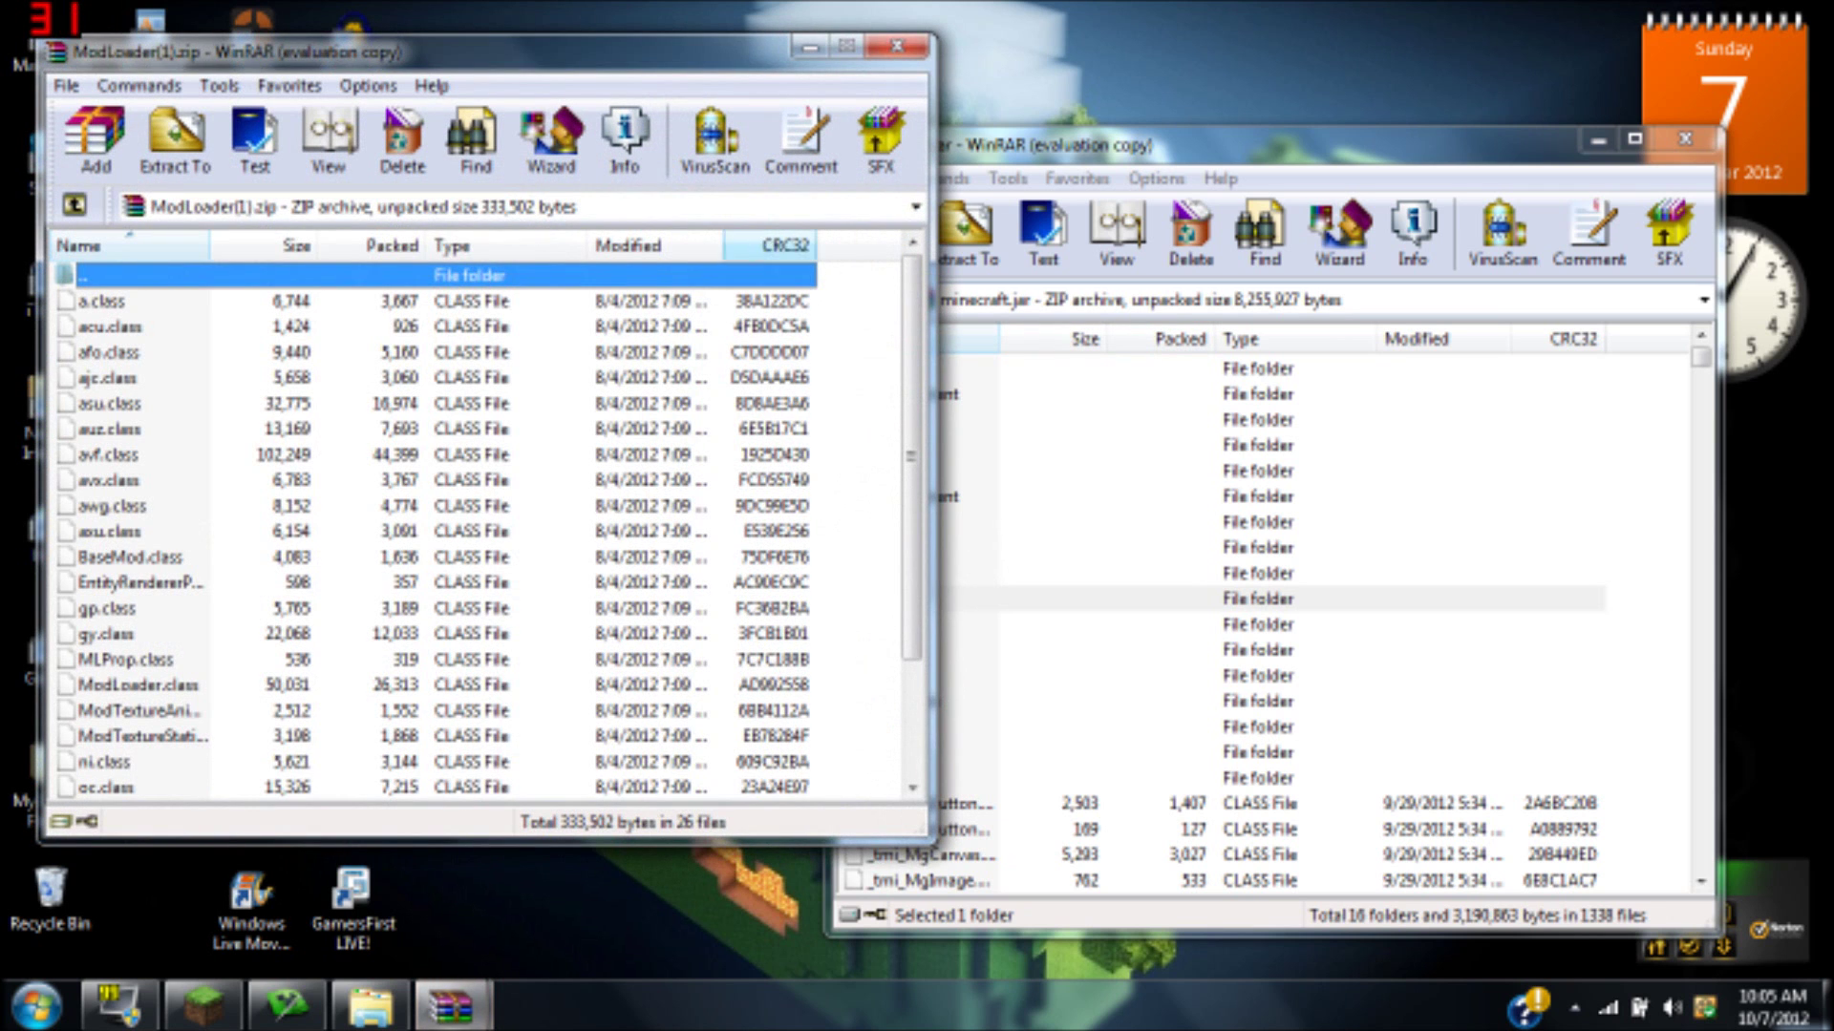
Select all the class files in the ModLoader(1) archive and move its window clear of the minecraft.jar window.
{"action": "left_click", "coordinate": [683, 331]}
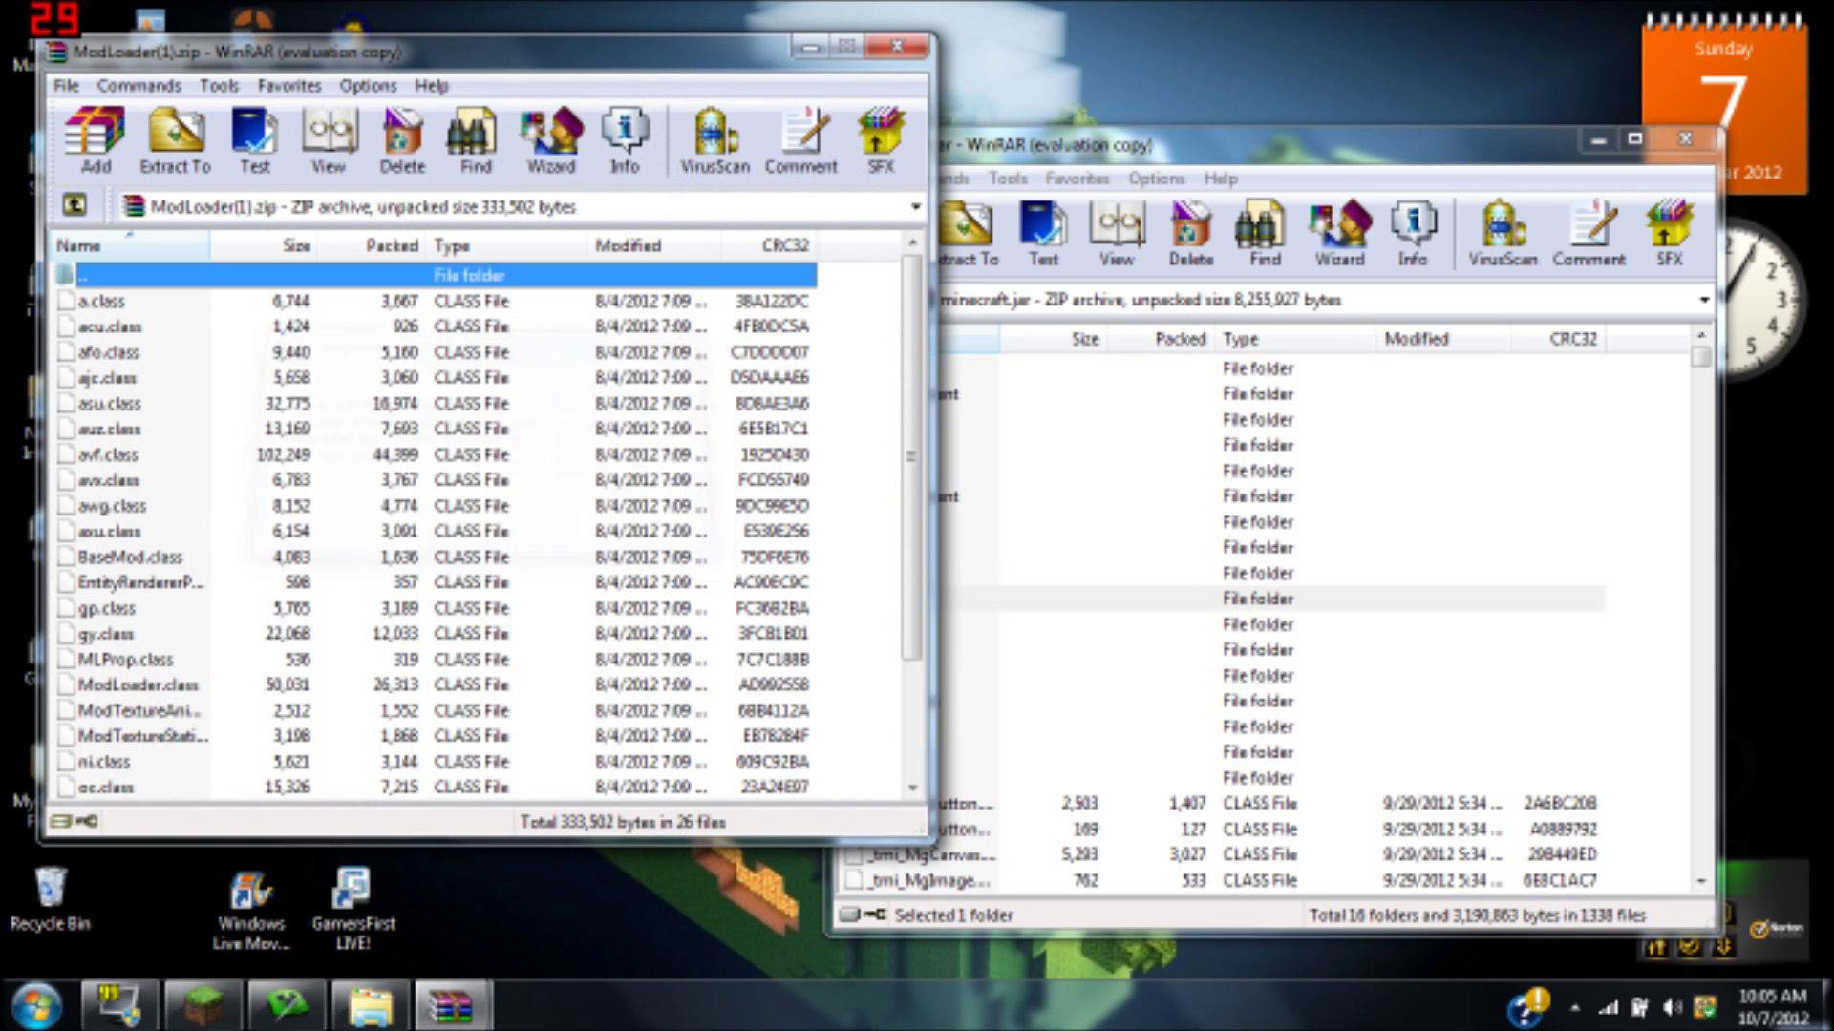
{"action": "left_click", "coordinate": [103, 300]}
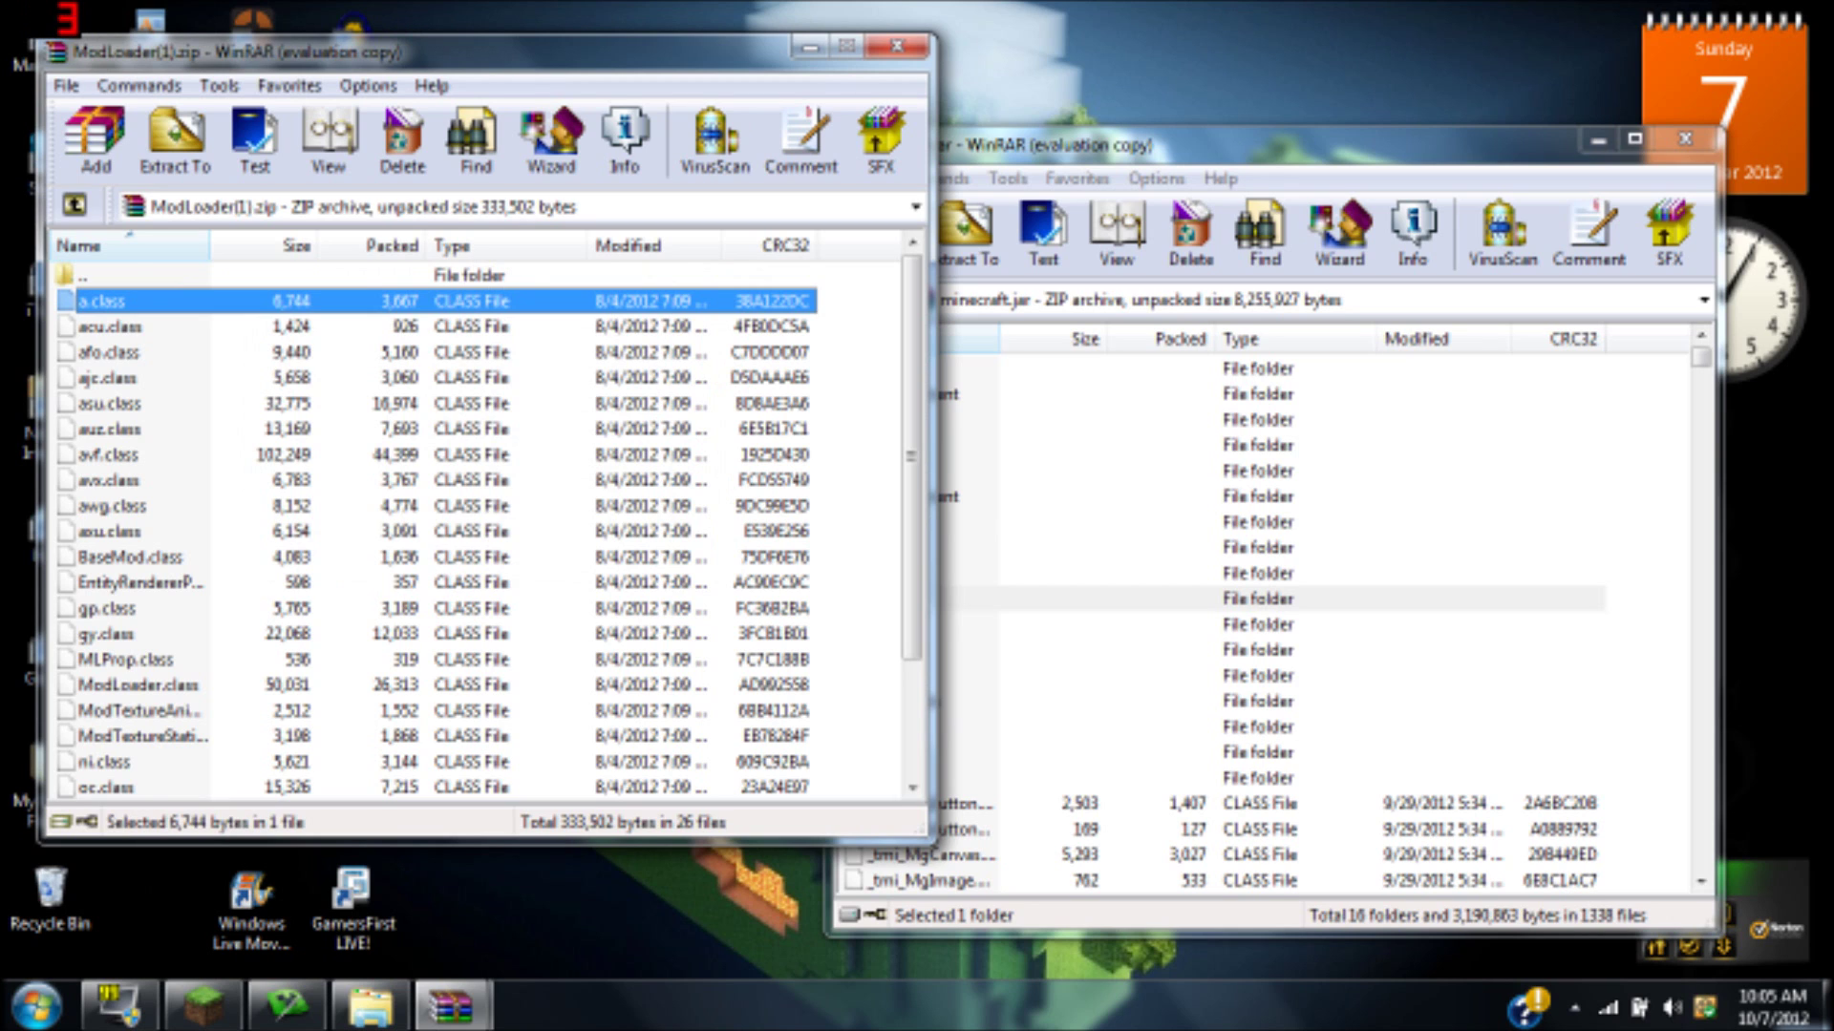
{"action": "scroll", "coordinate": [477, 530], "scroll_direction": "down", "scroll_amount": 2}
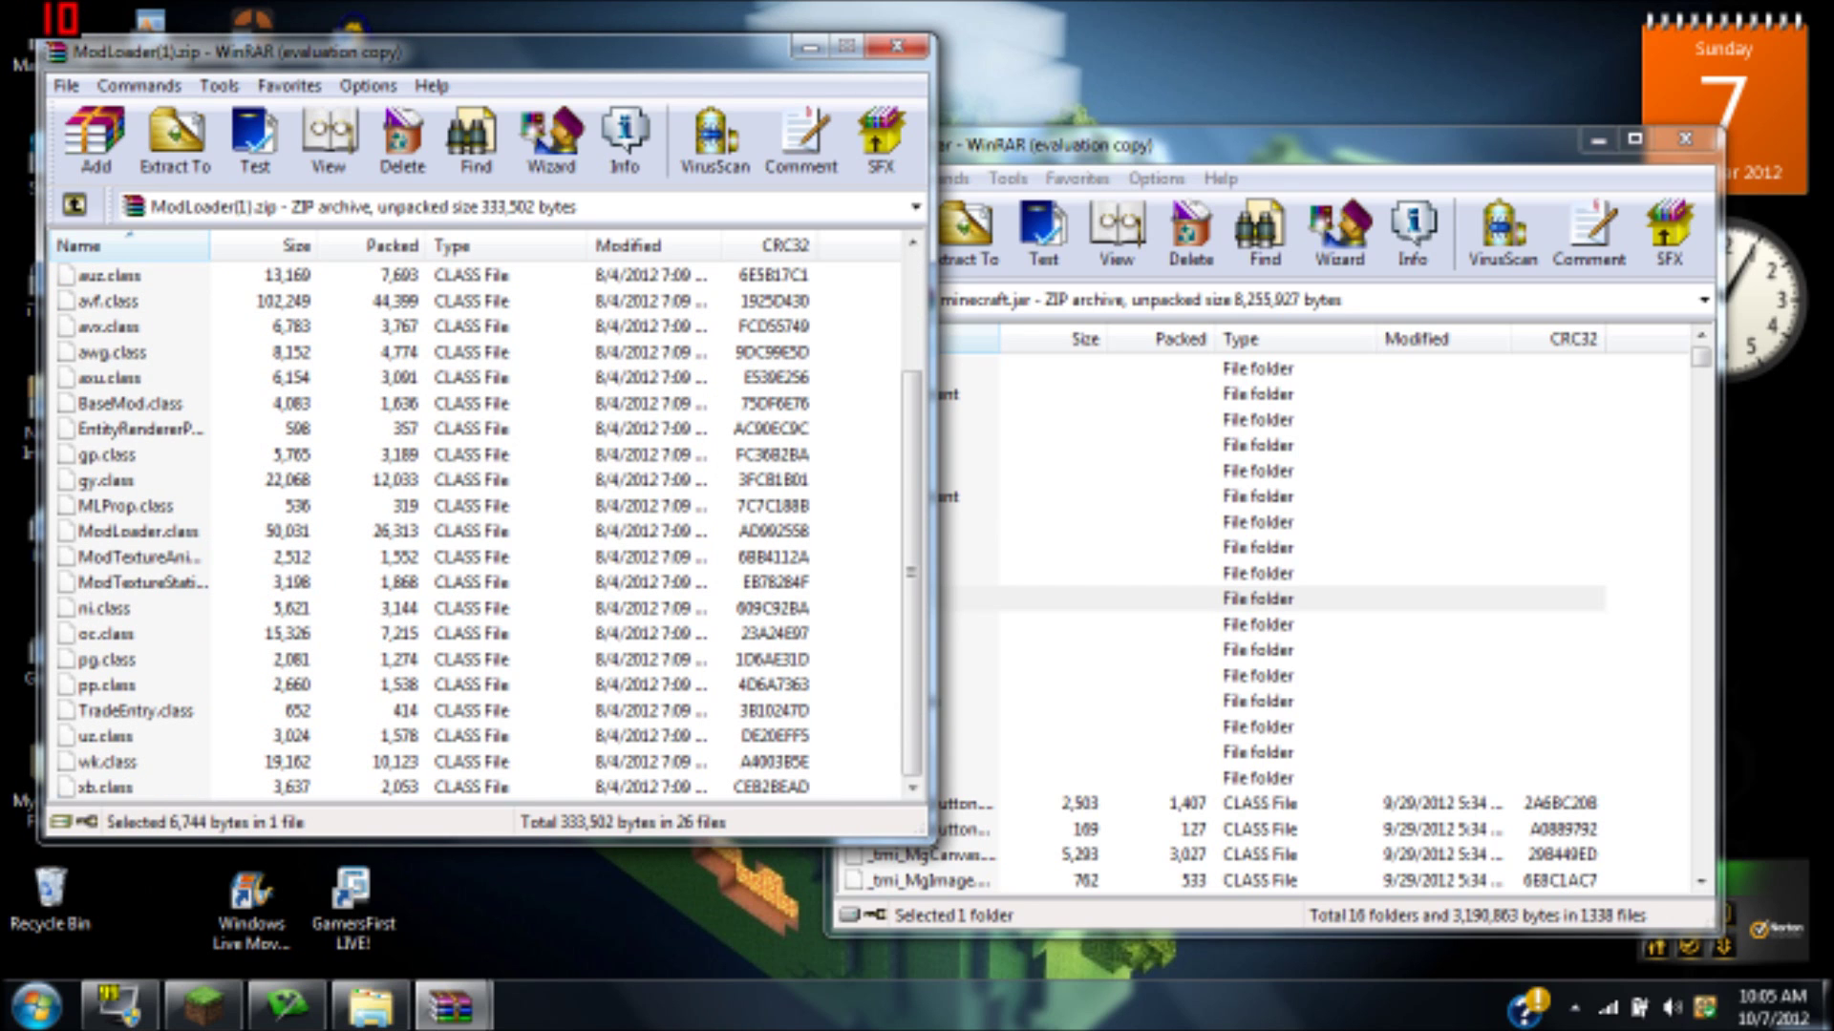
{"action": "key", "text": "ctrl+a"}
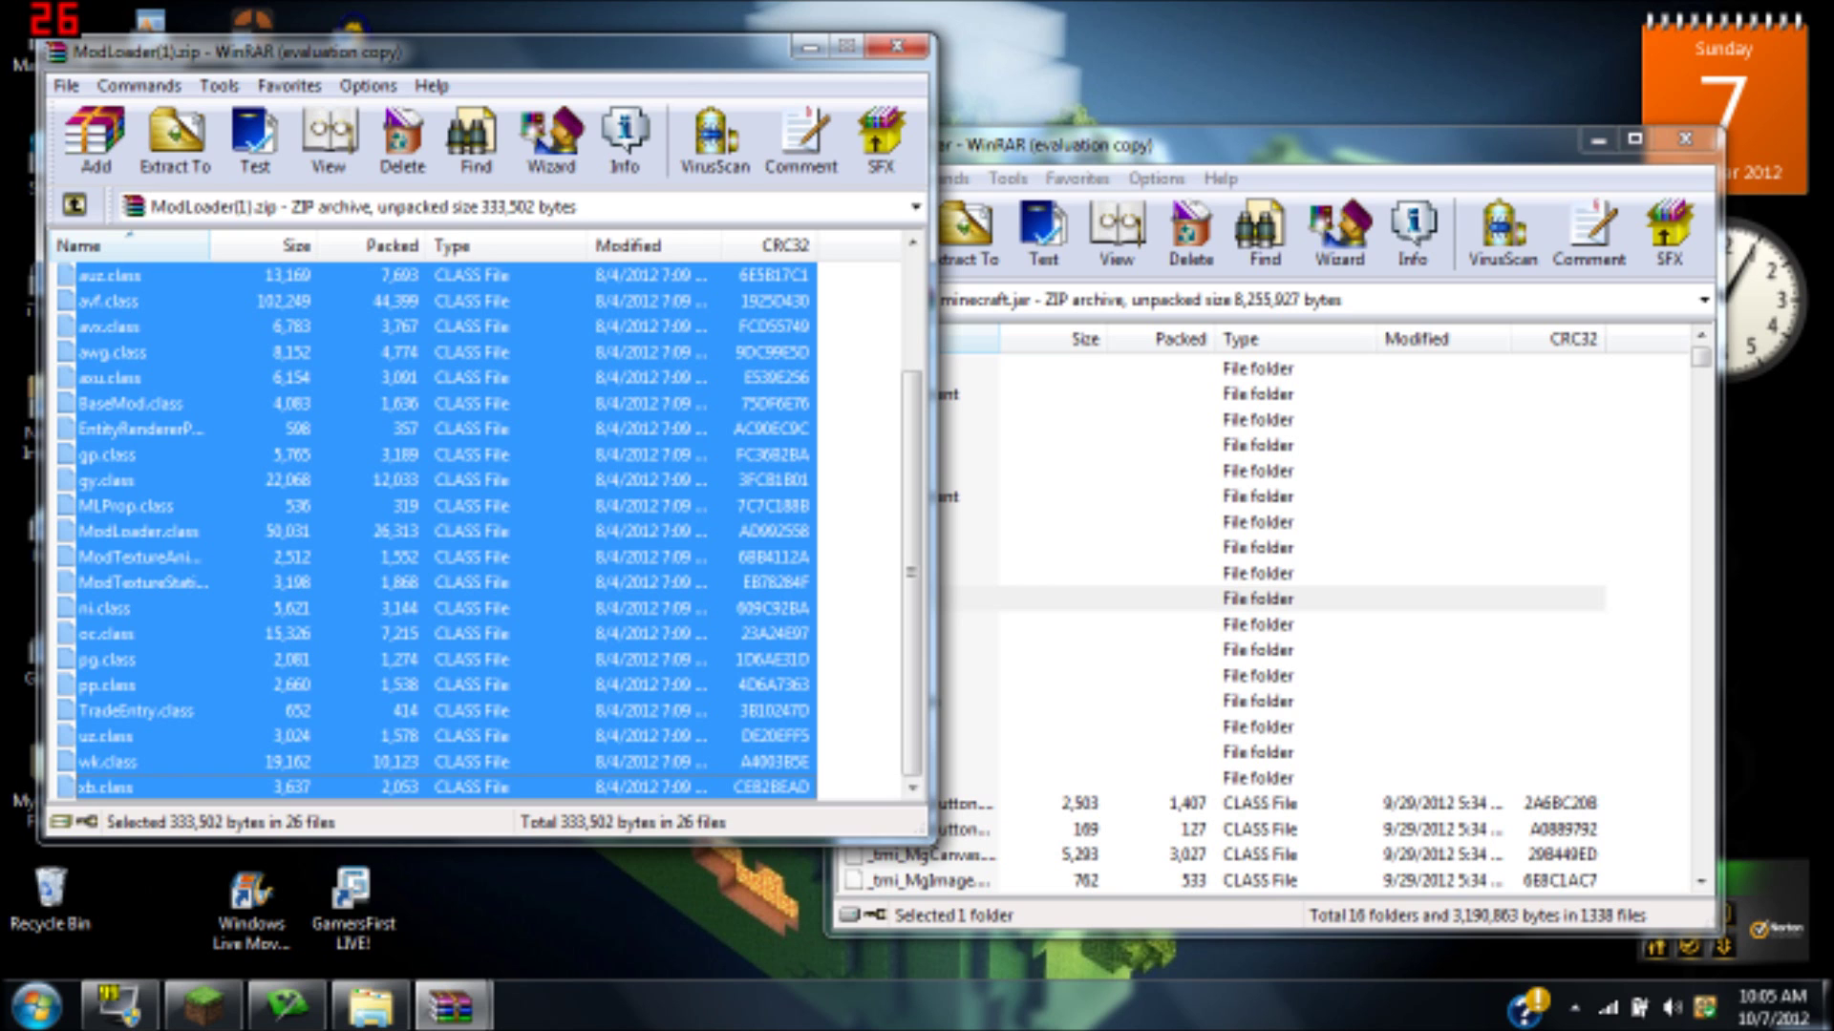
{"action": "left_click_drag", "start_coordinate": [726, 52], "coordinate": [399, 51]}
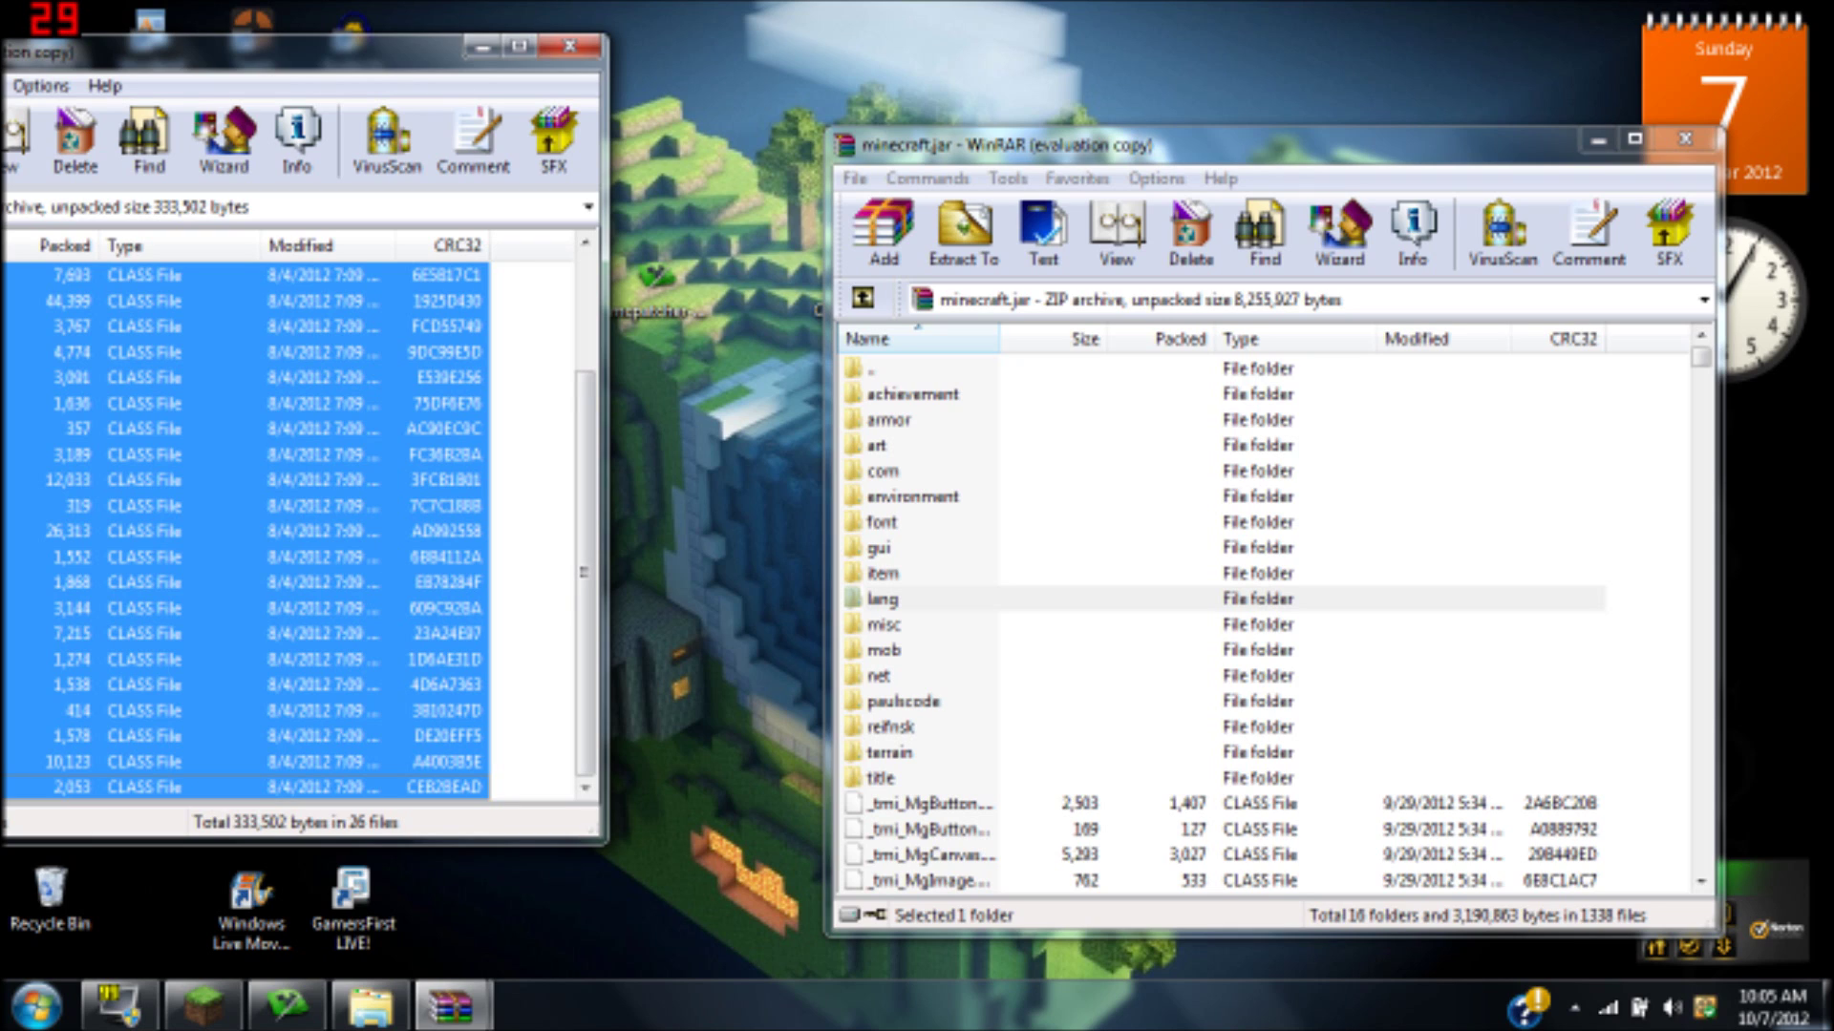
Close the ModLoader(1) archive window and return to the minecraft.jar archive.
{"action": "left_click", "coordinate": [569, 46]}
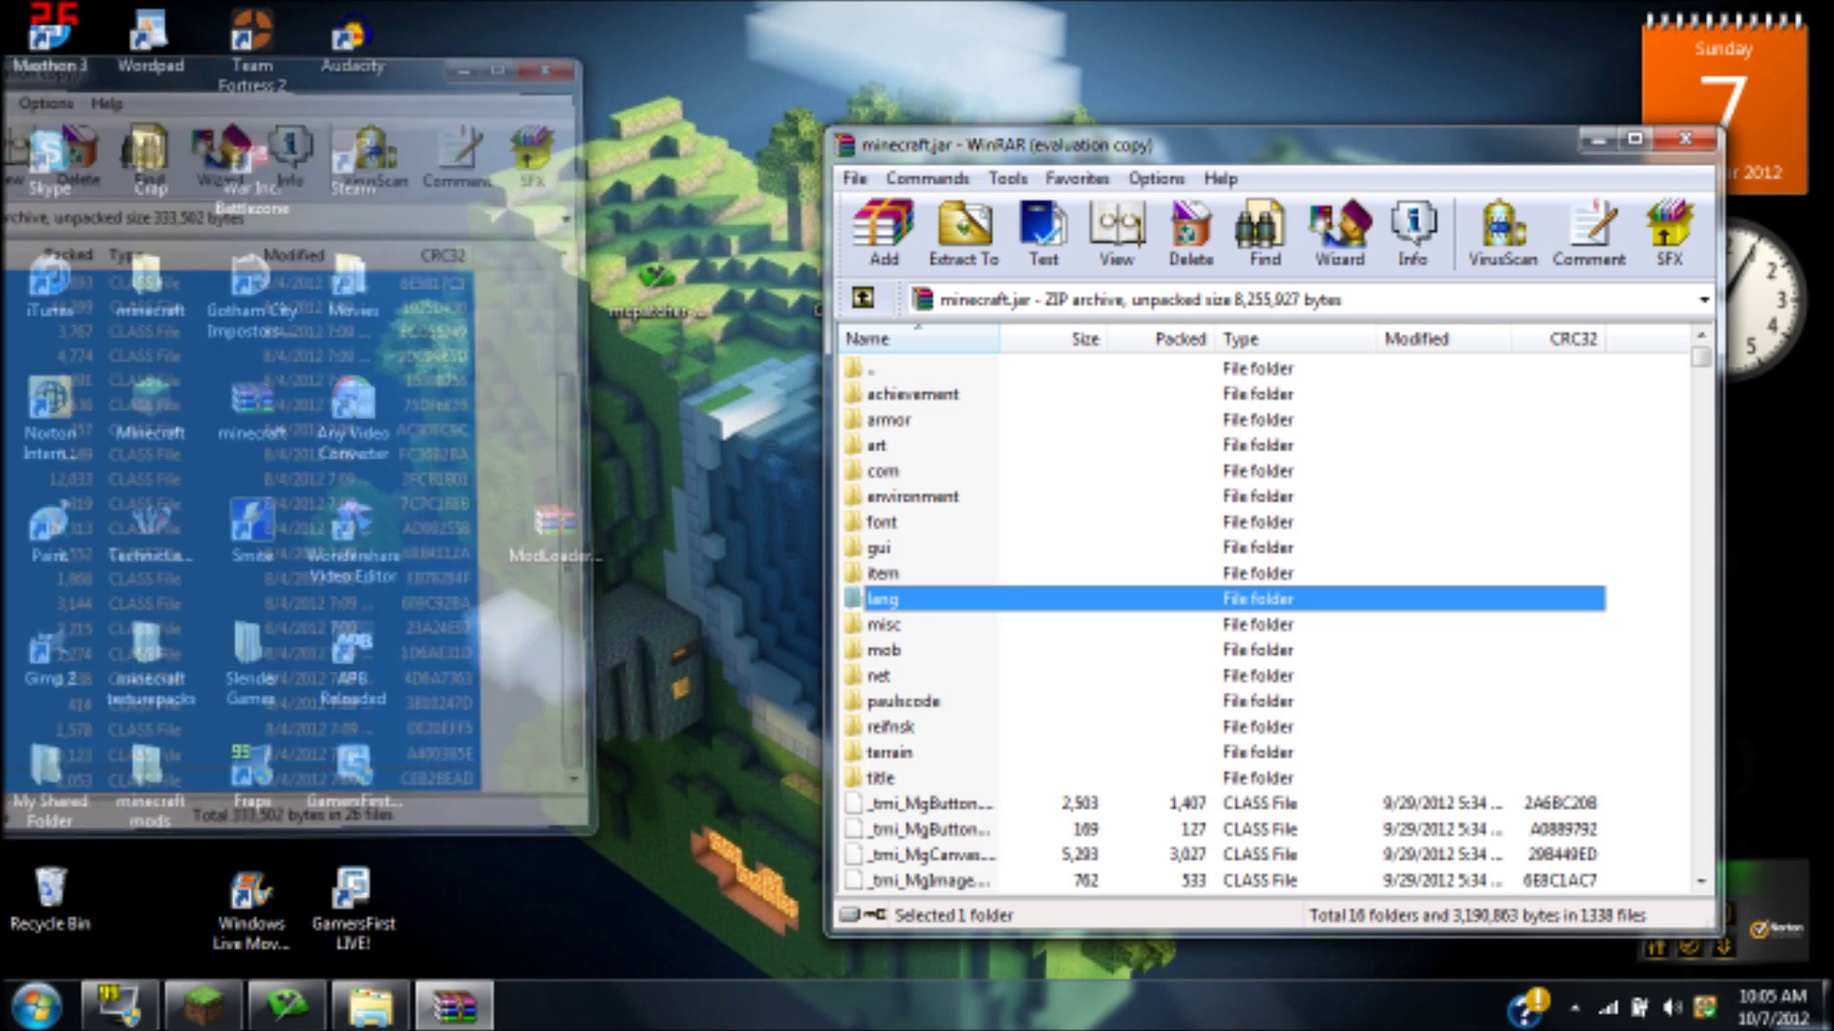
{"action": "left_click", "coordinate": [556, 534]}
{"action": "left_click", "coordinate": [1215, 338]}
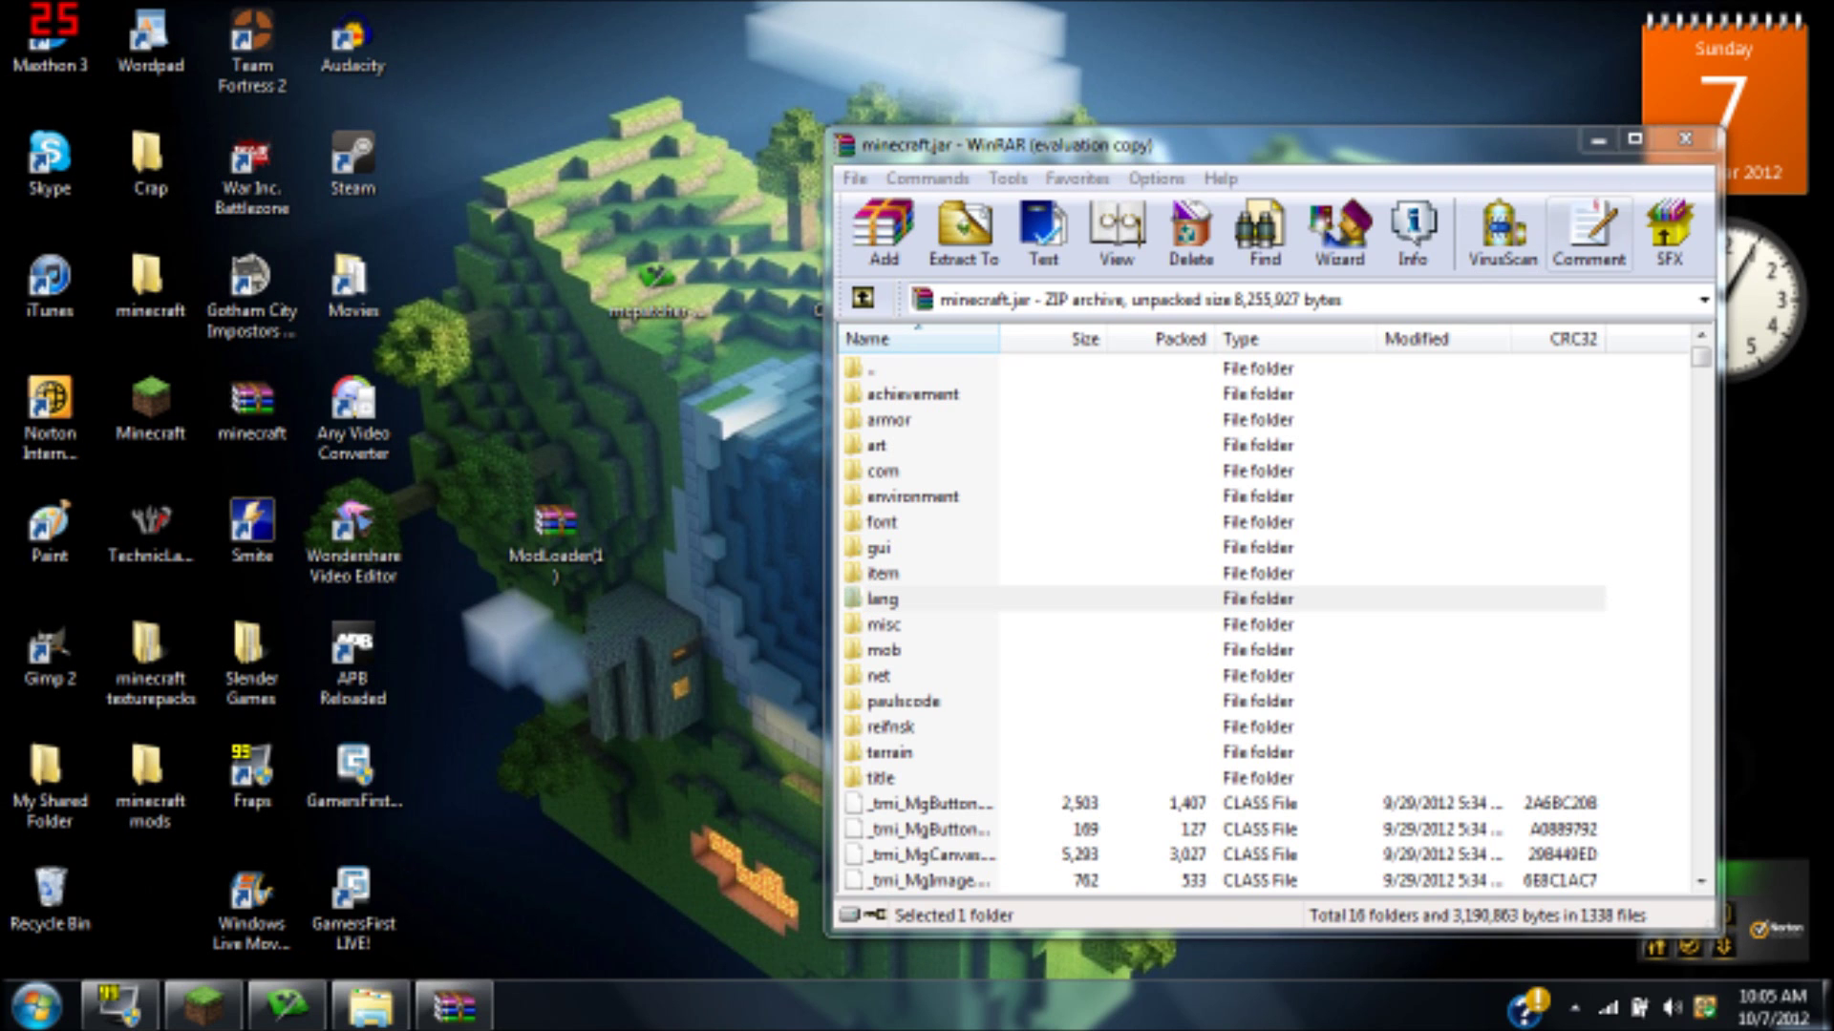
Close the minecraft.jar archive and check MCPatcher's chooser for adding a mod zip, cancelling it and minimising MCPatcher.
{"action": "left_click", "coordinate": [1686, 139]}
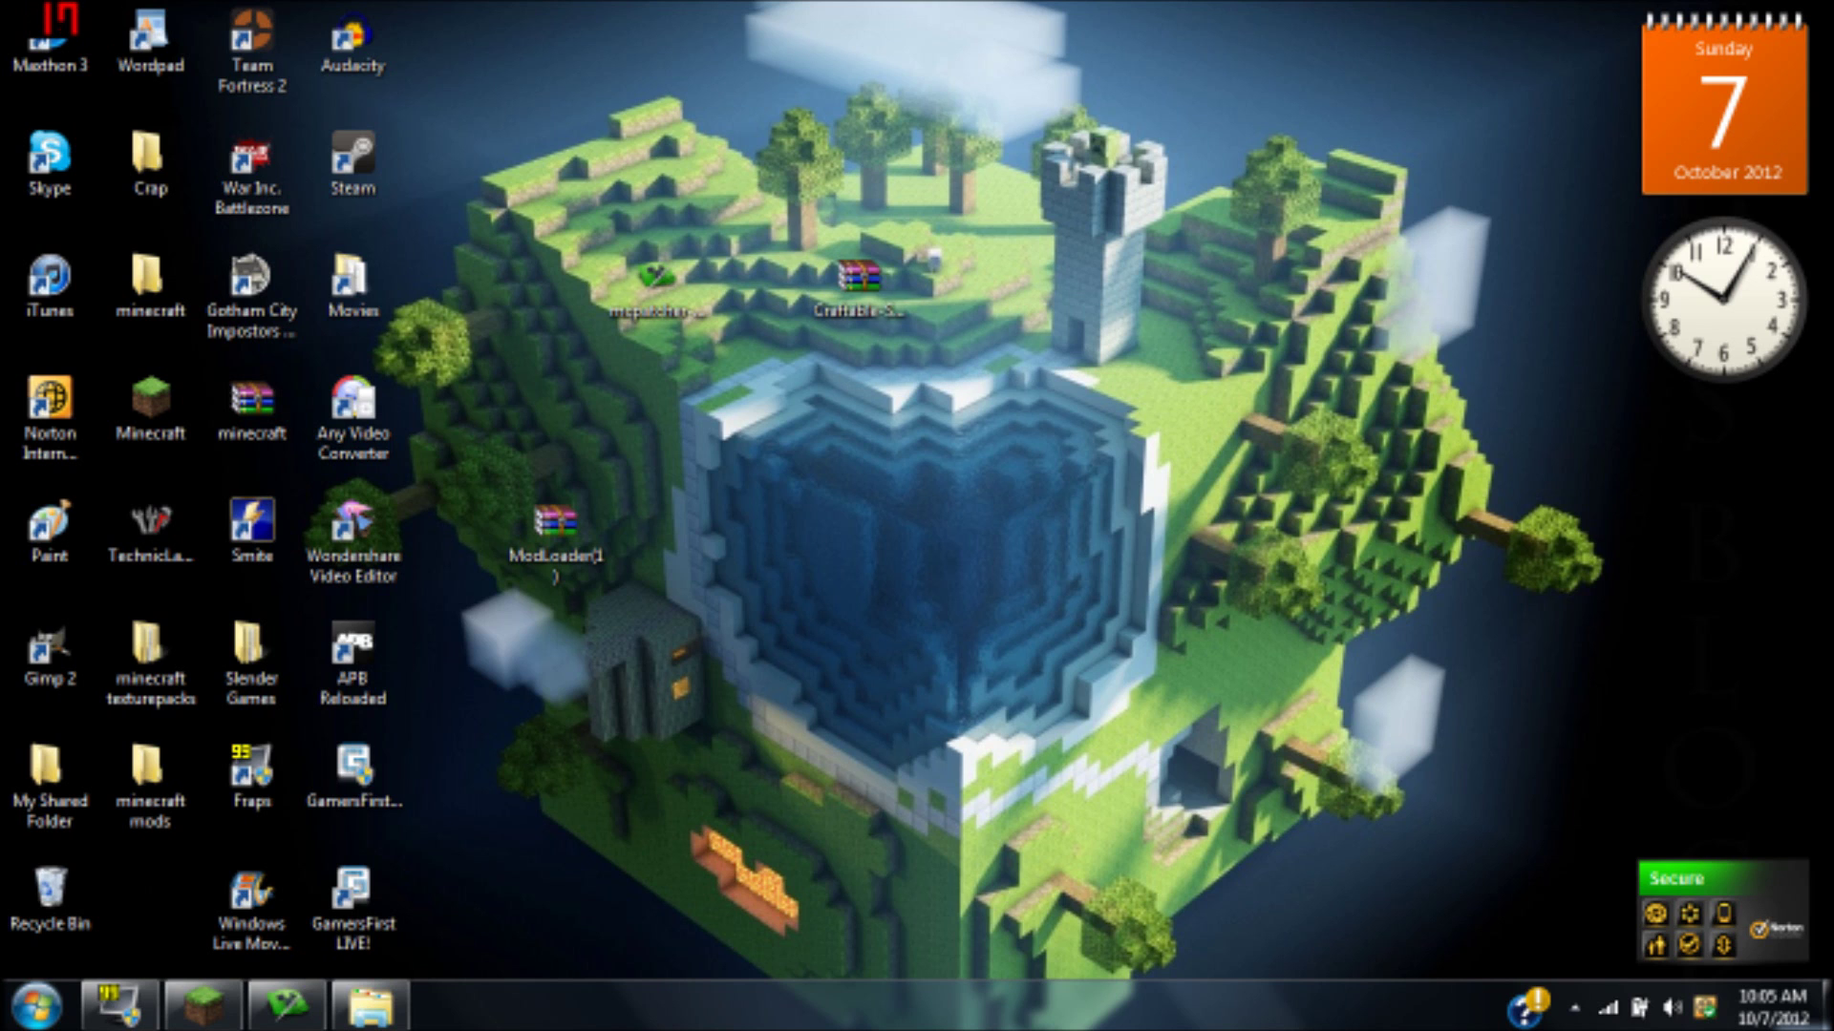
{"action": "double_click", "coordinate": [657, 282]}
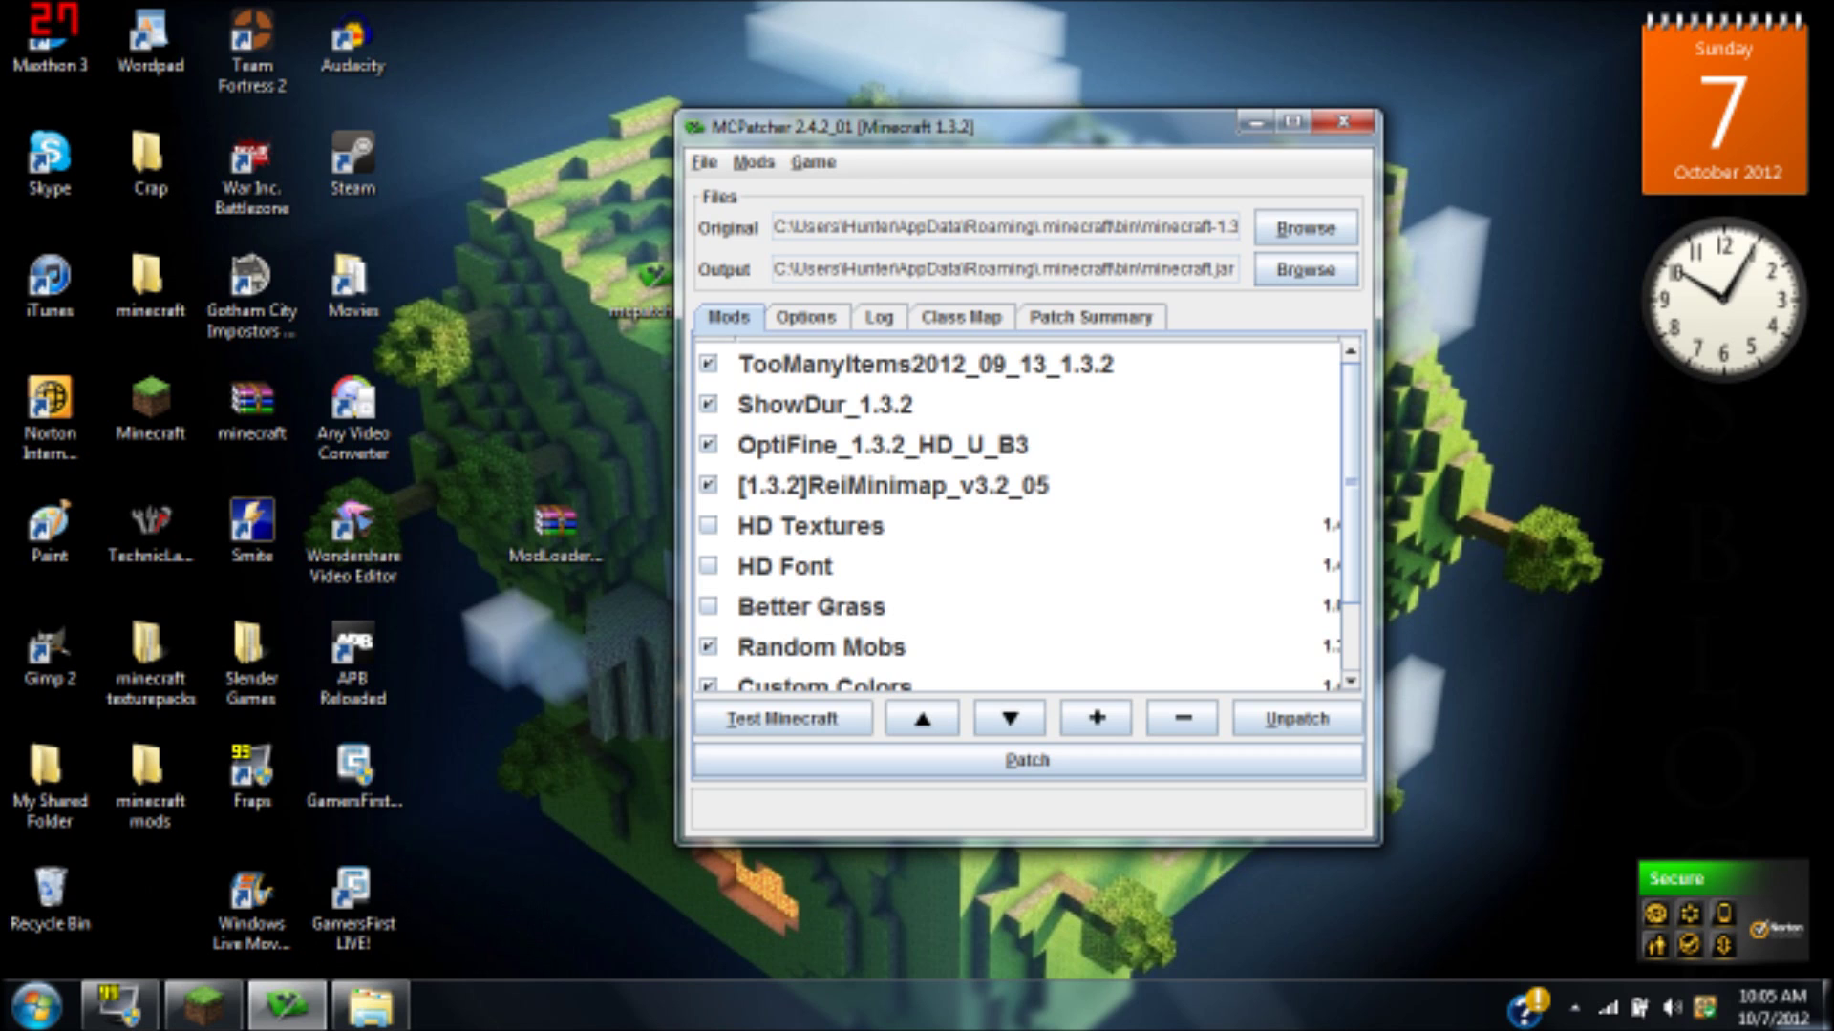
{"action": "left_click", "coordinate": [753, 161]}
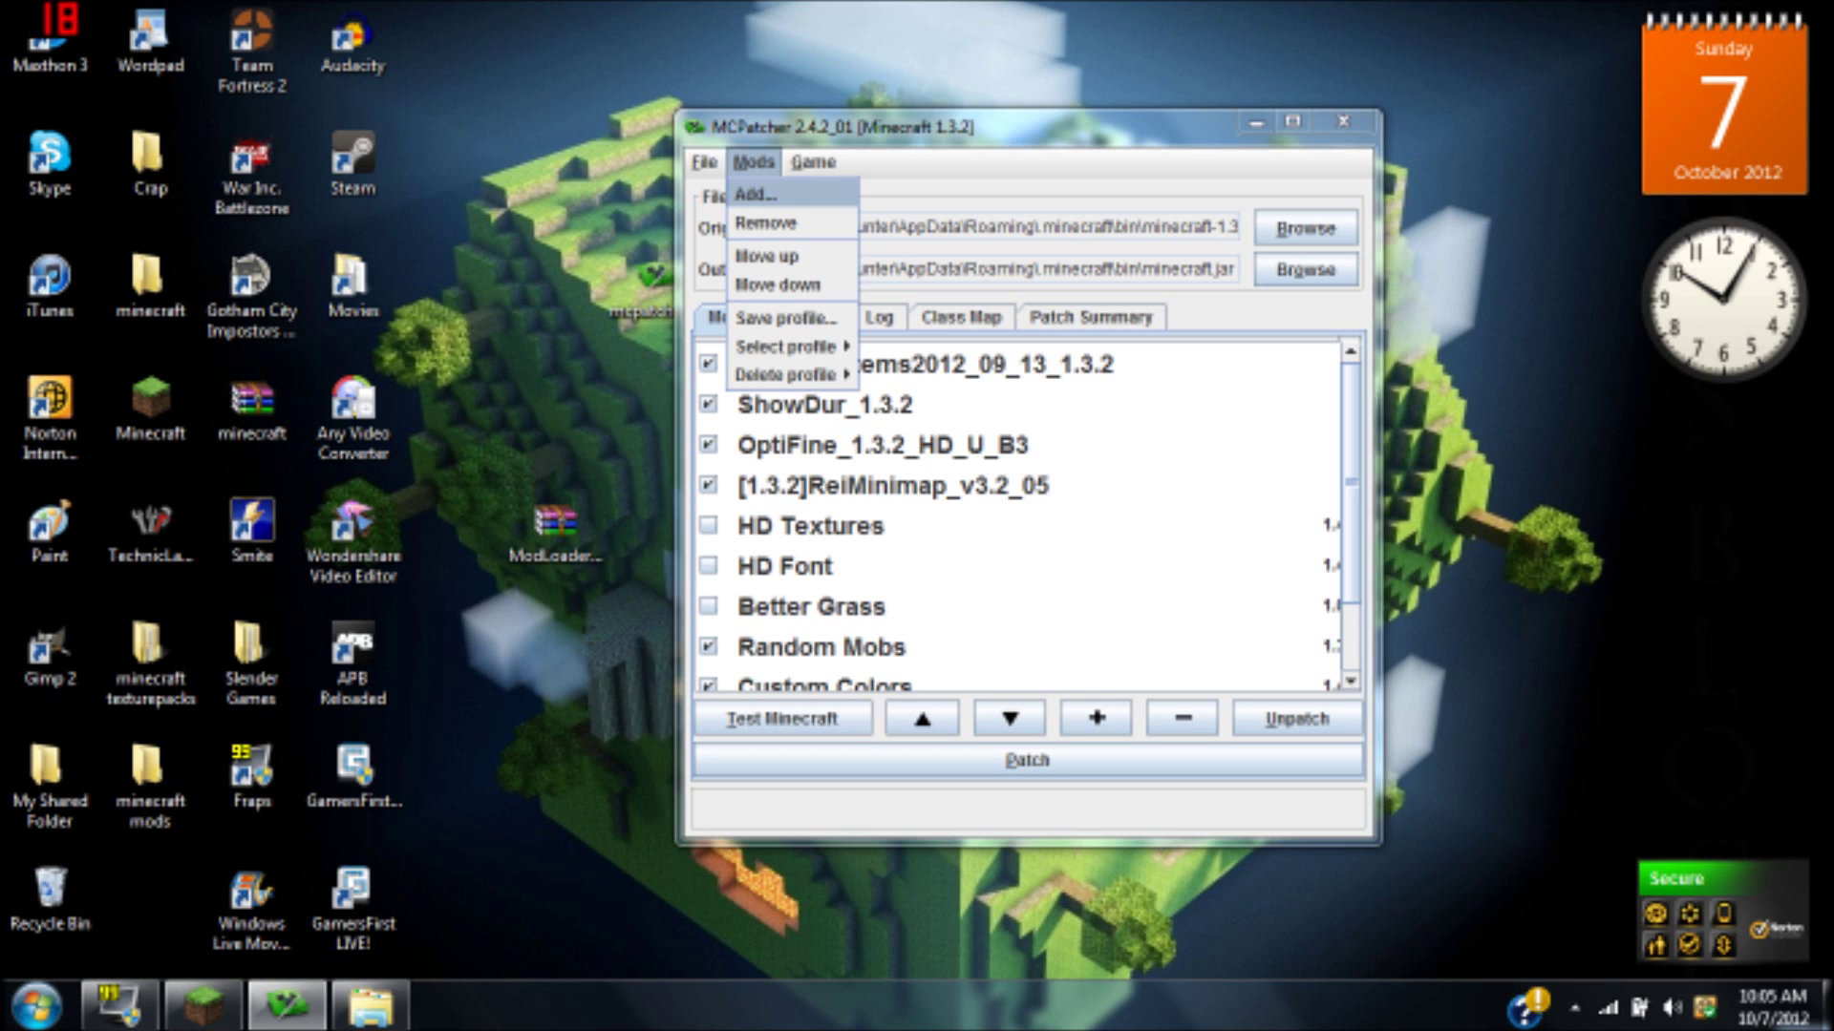
{"action": "key", "text": "Return"}
{"action": "left_click", "coordinate": [841, 387]}
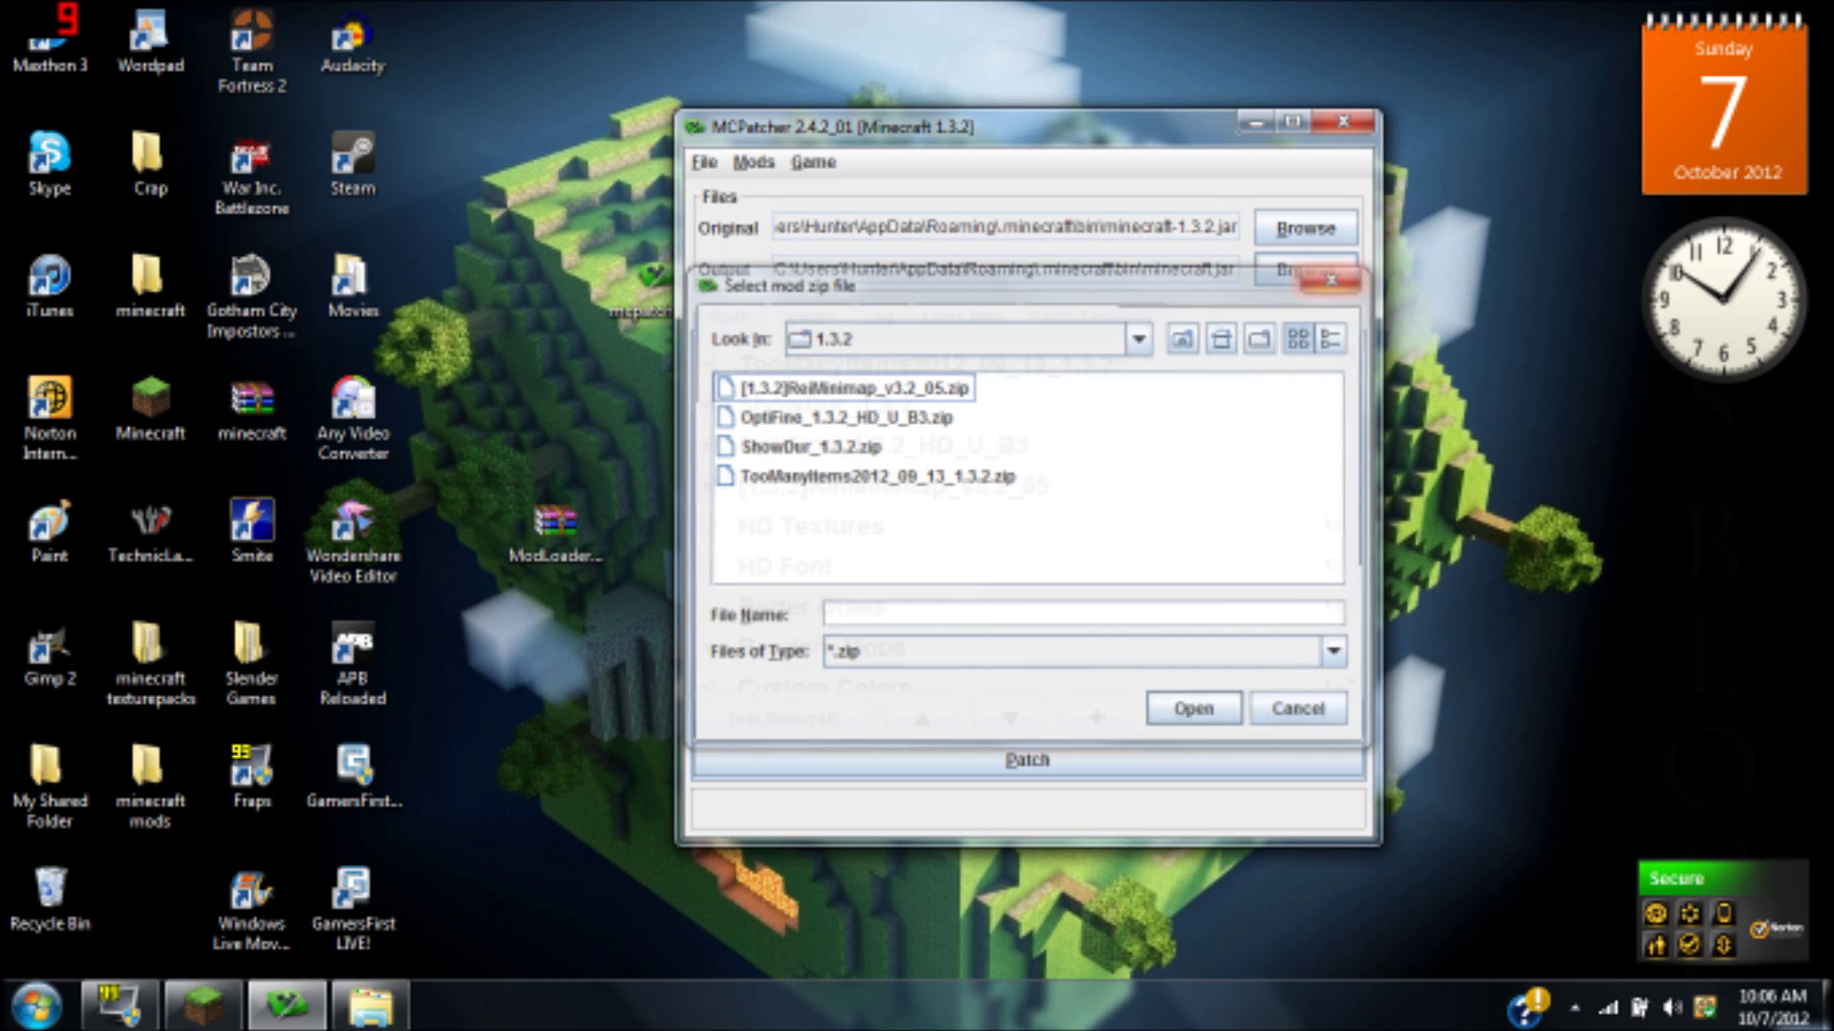
{"action": "left_click", "coordinate": [1336, 276]}
{"action": "left_click", "coordinate": [1256, 122]}
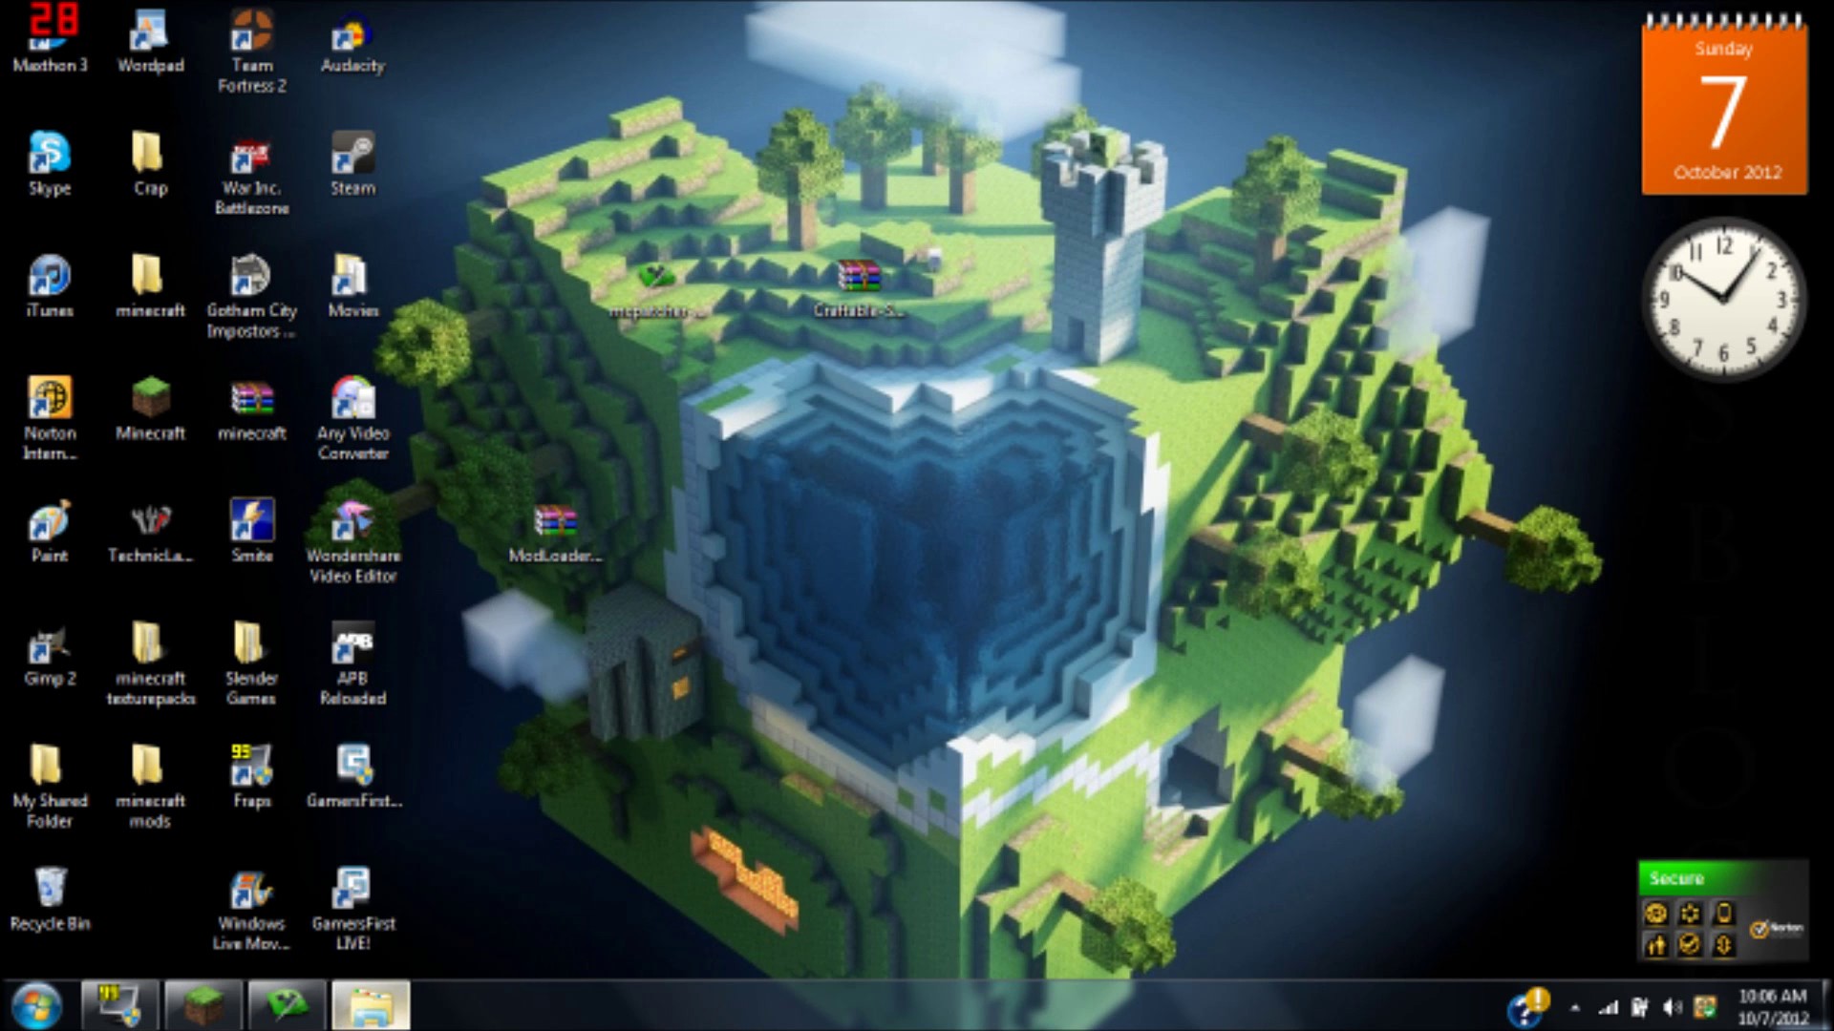
Open the 1.3.2 folder inside .minecraft's mods folder, move its window clear of the desktop archives and select the Craftable Spawners archive.
{"action": "left_click", "coordinate": [370, 1005]}
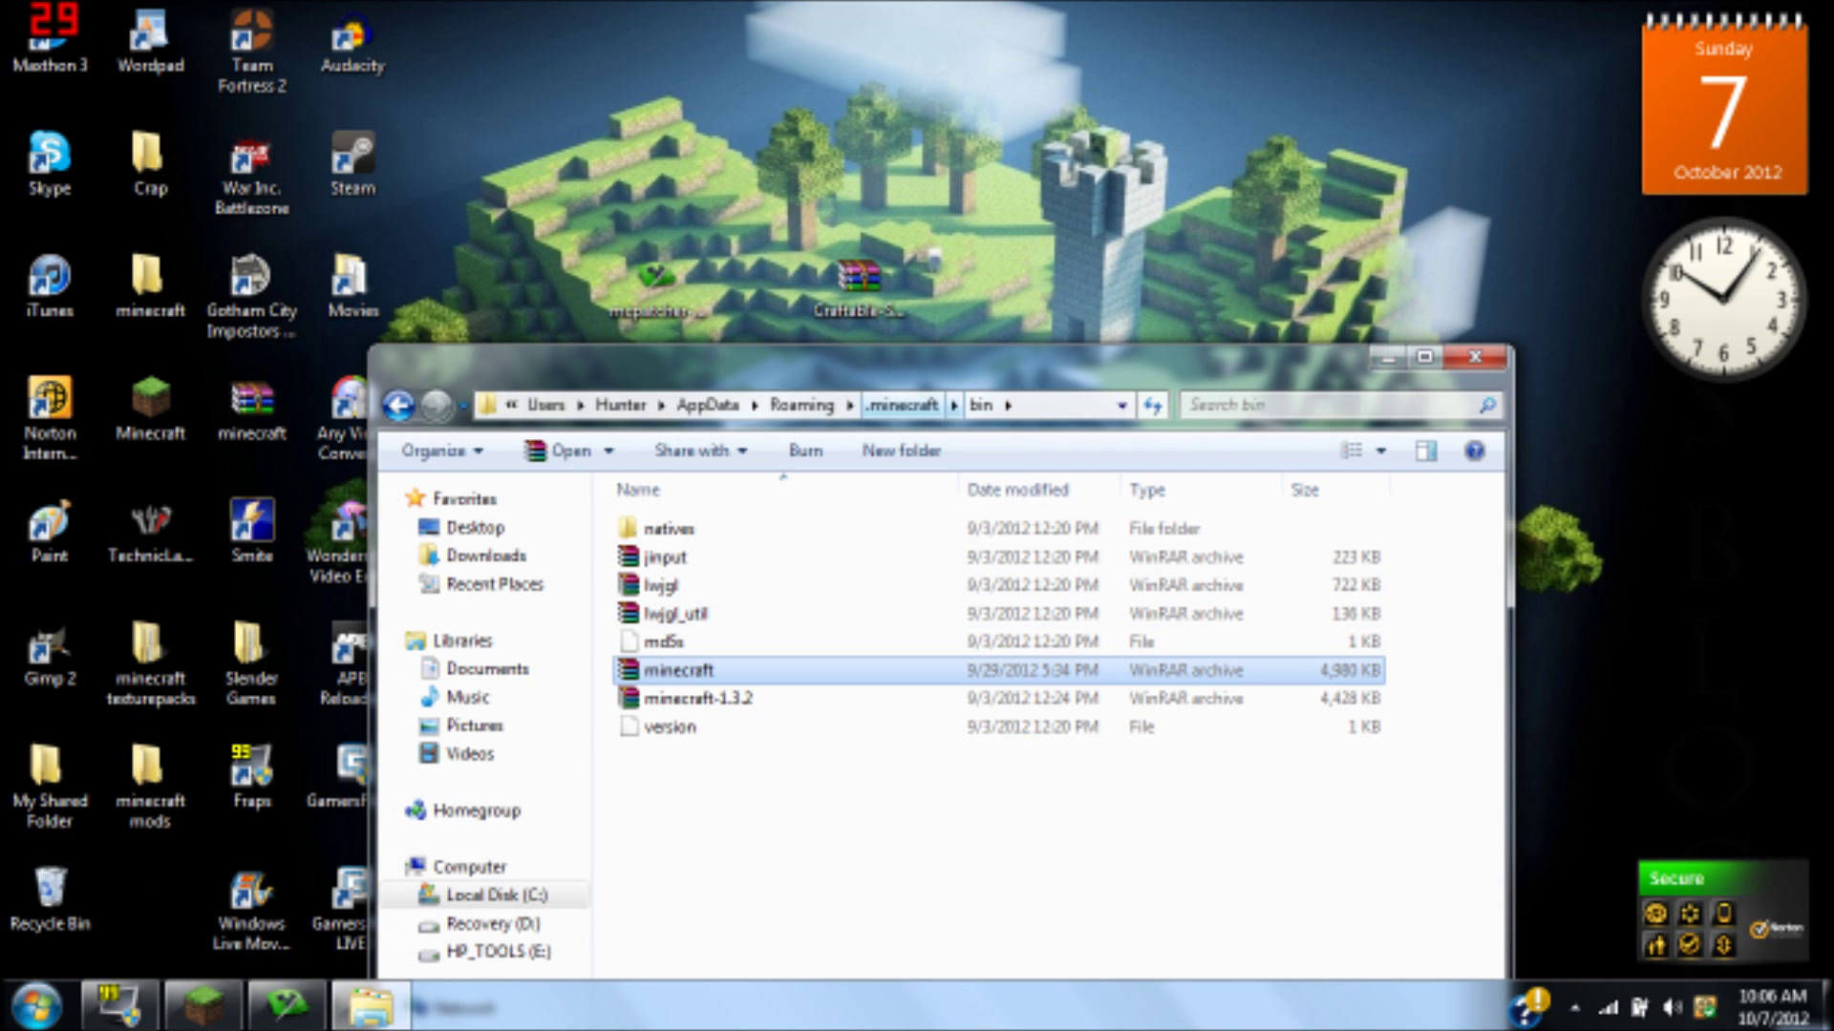
{"action": "left_click", "coordinate": [902, 405]}
{"action": "left_click_drag", "start_coordinate": [955, 361], "coordinate": [1041, 252]}
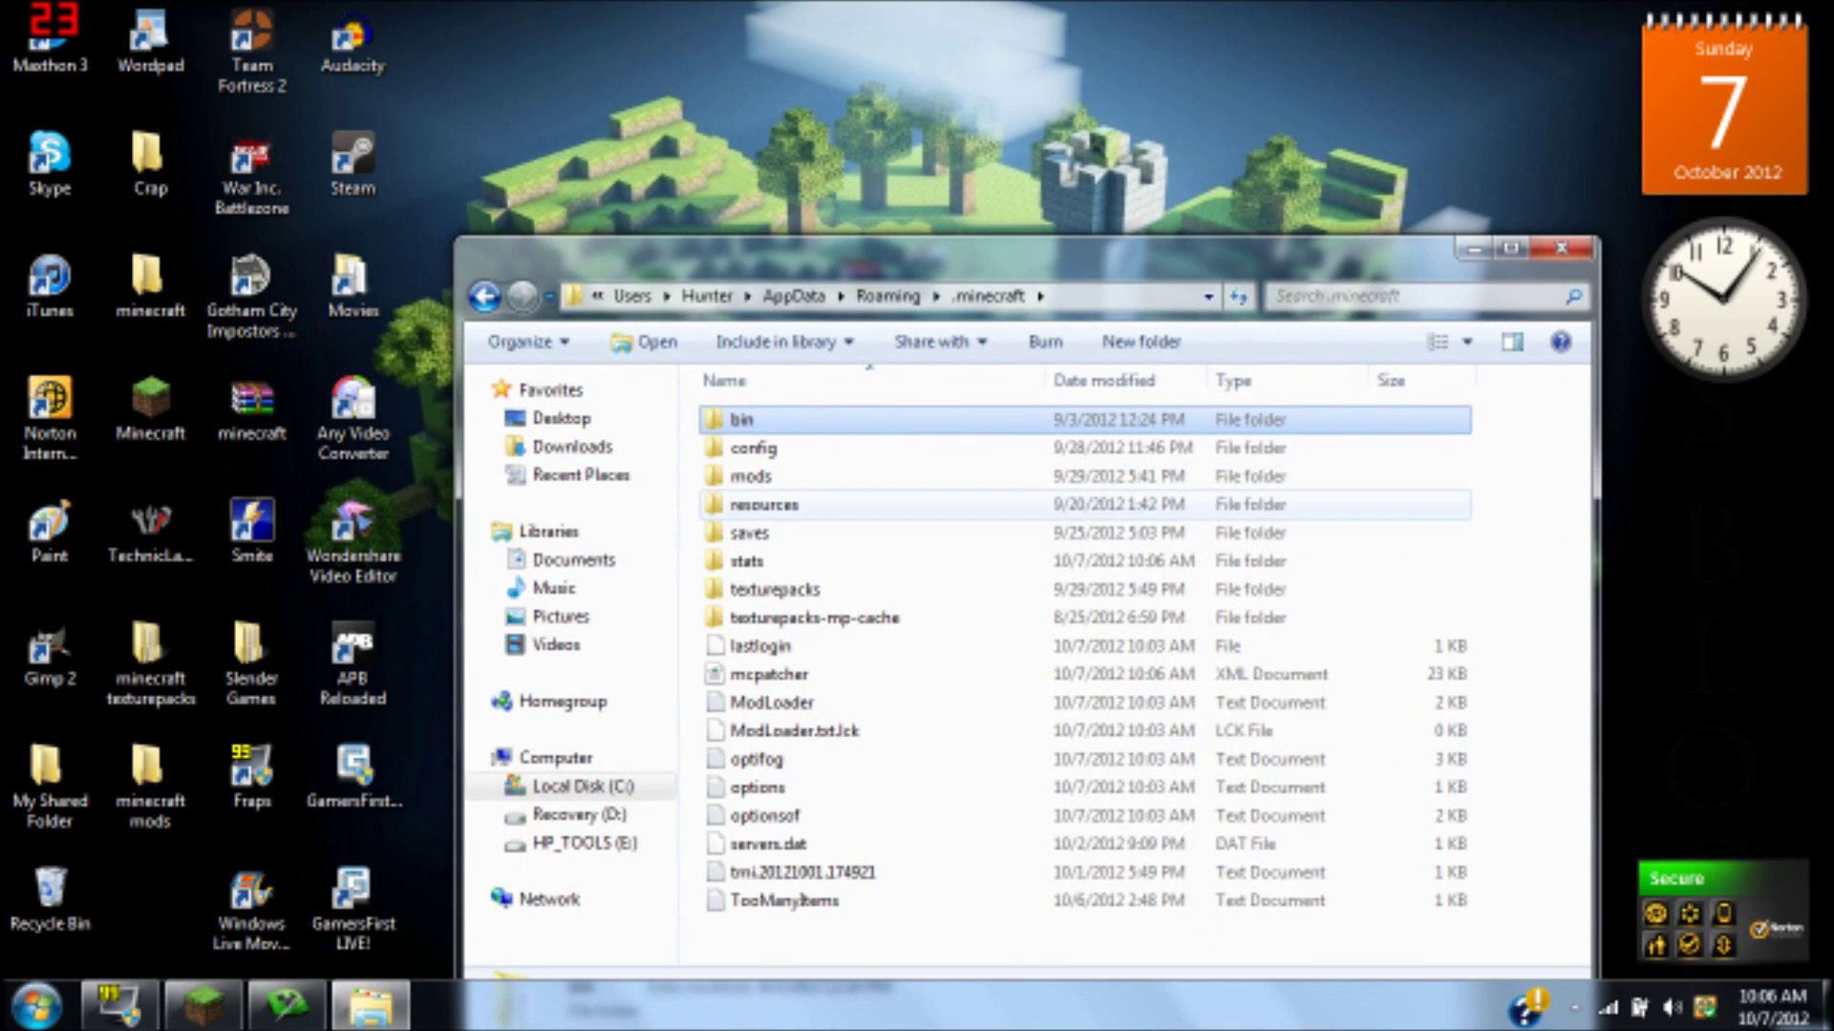
{"action": "double_click", "coordinate": [754, 476]}
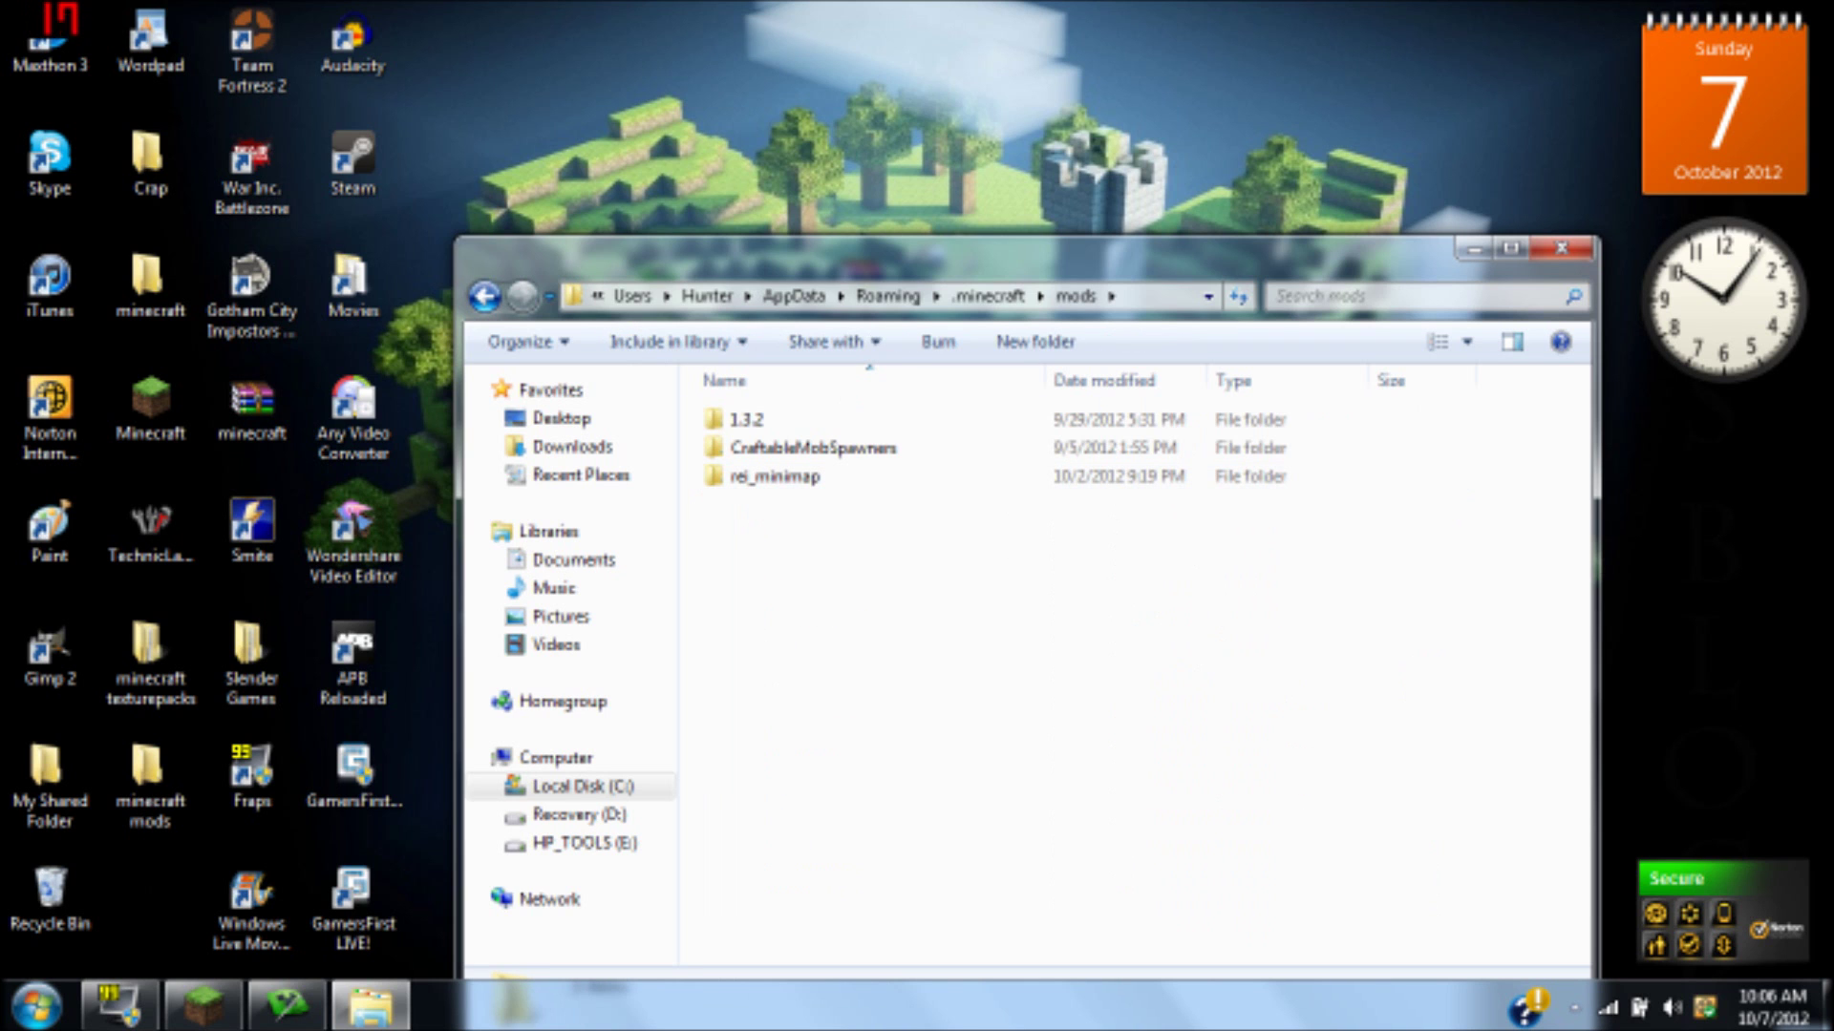
{"action": "double_click", "coordinate": [747, 419]}
{"action": "left_click_drag", "start_coordinate": [890, 271], "coordinate": [1390, 134]}
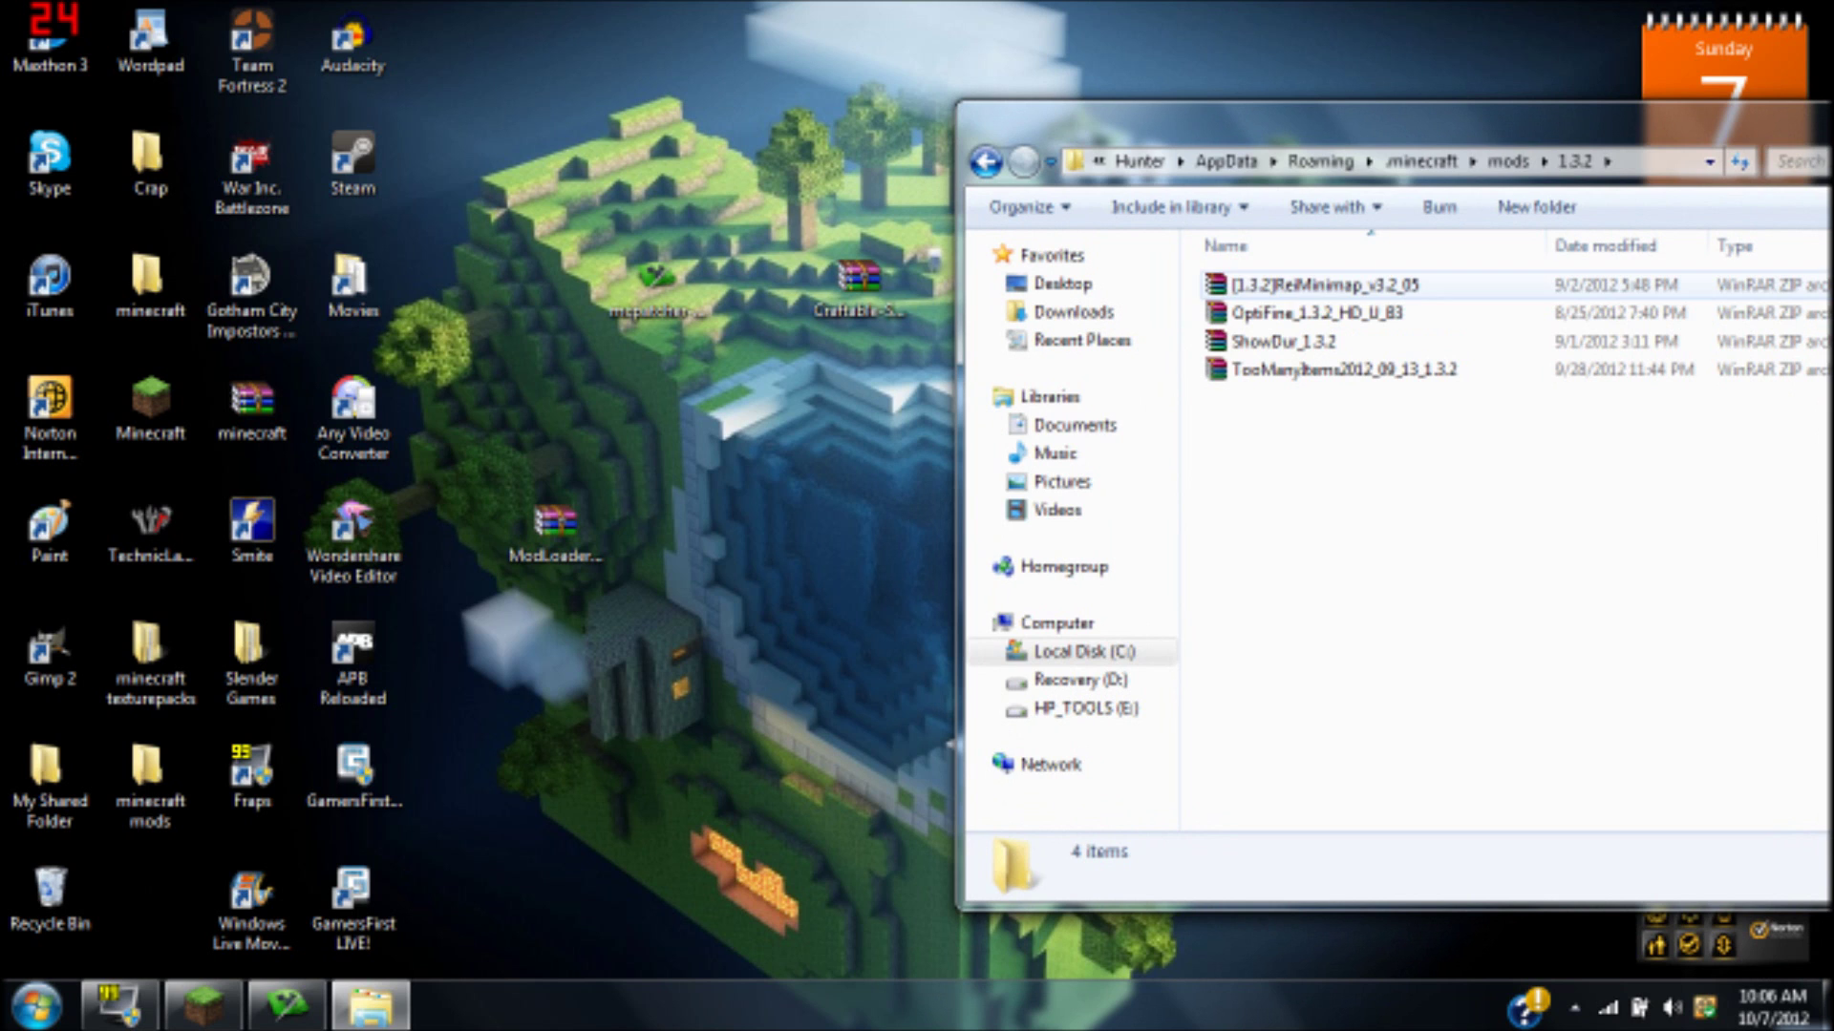
{"action": "left_click", "coordinate": [858, 284]}
{"action": "mouse_move", "coordinate": [858, 287]}
{"action": "left_mouse_down"}
{"action": "mouse_move", "coordinate": [808, 420]}
{"action": "mouse_move", "coordinate": [778, 377]}
{"action": "mouse_move", "coordinate": [814, 317]}
{"action": "mouse_move", "coordinate": [1461, 463]}
{"action": "mouse_move", "coordinate": [1164, 477]}
{"action": "mouse_move", "coordinate": [840, 315]}
{"action": "left_mouse_up"}
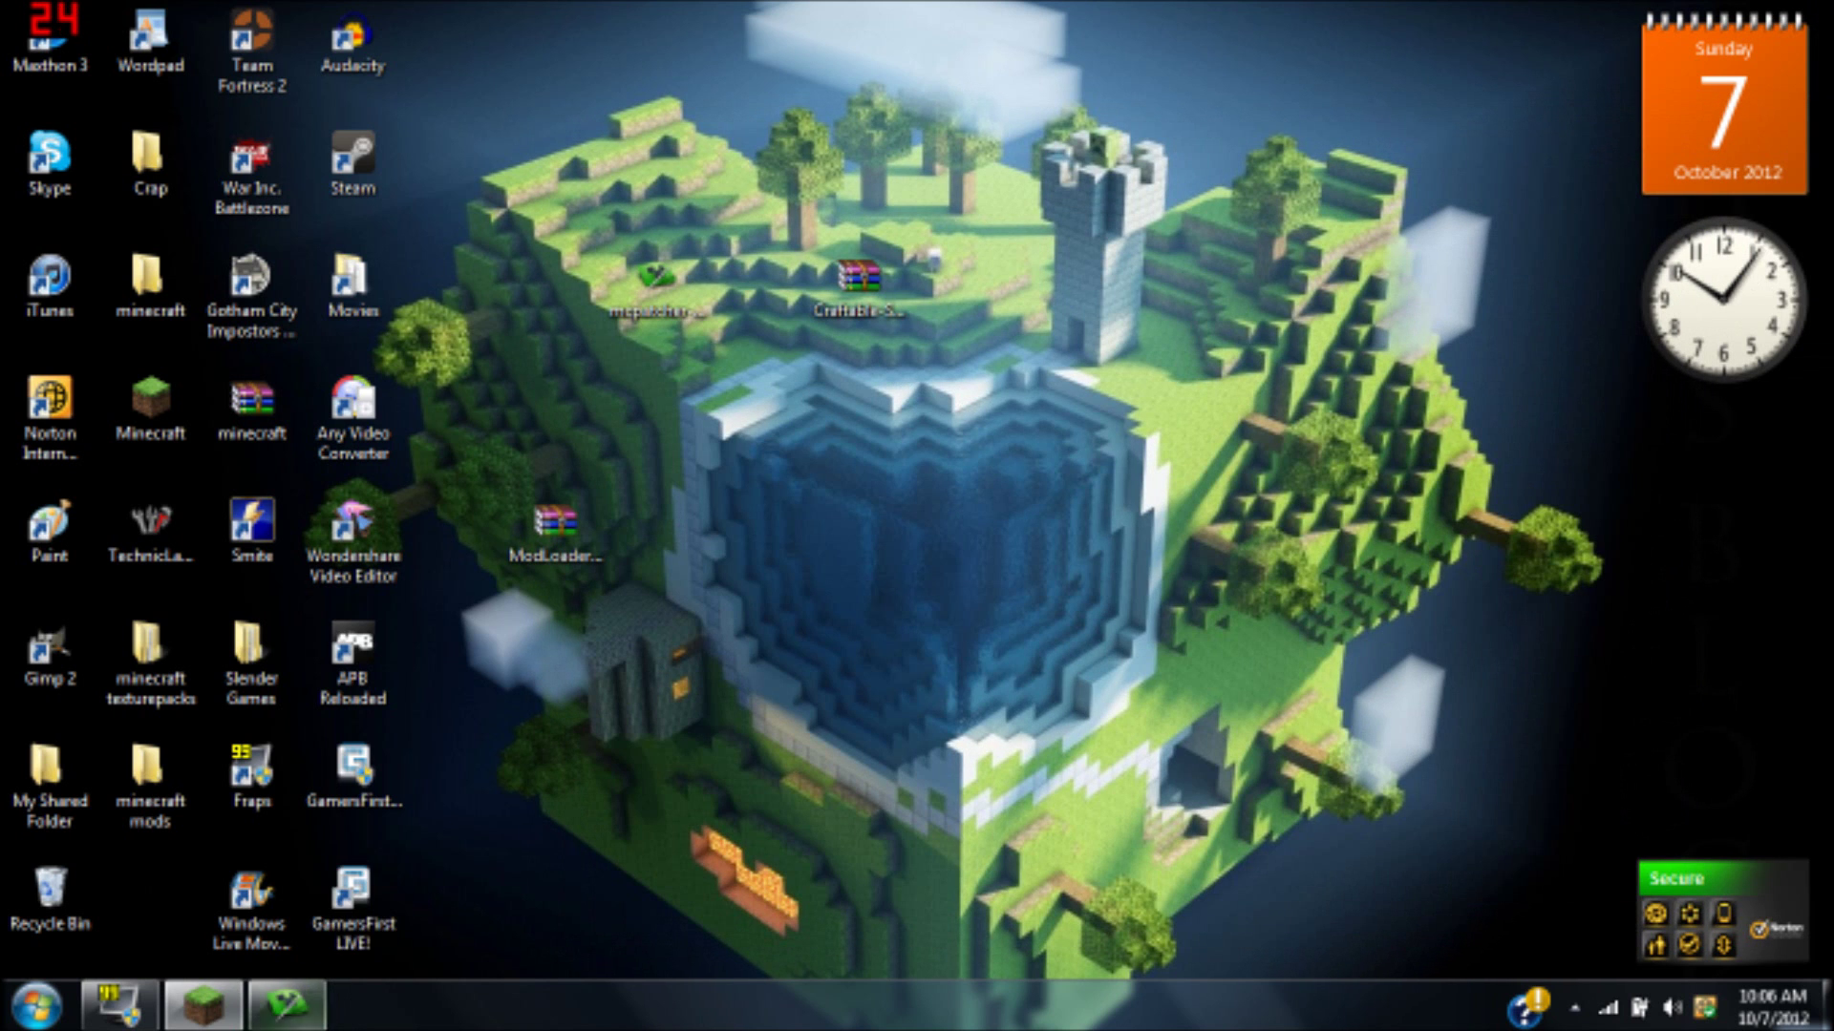
Restore MCPatcher, move it clear of the desktop archives and add TooManyItems2012_09_13_1.3.2.zip as an external mod with its listed files.
{"action": "left_click", "coordinate": [287, 1005]}
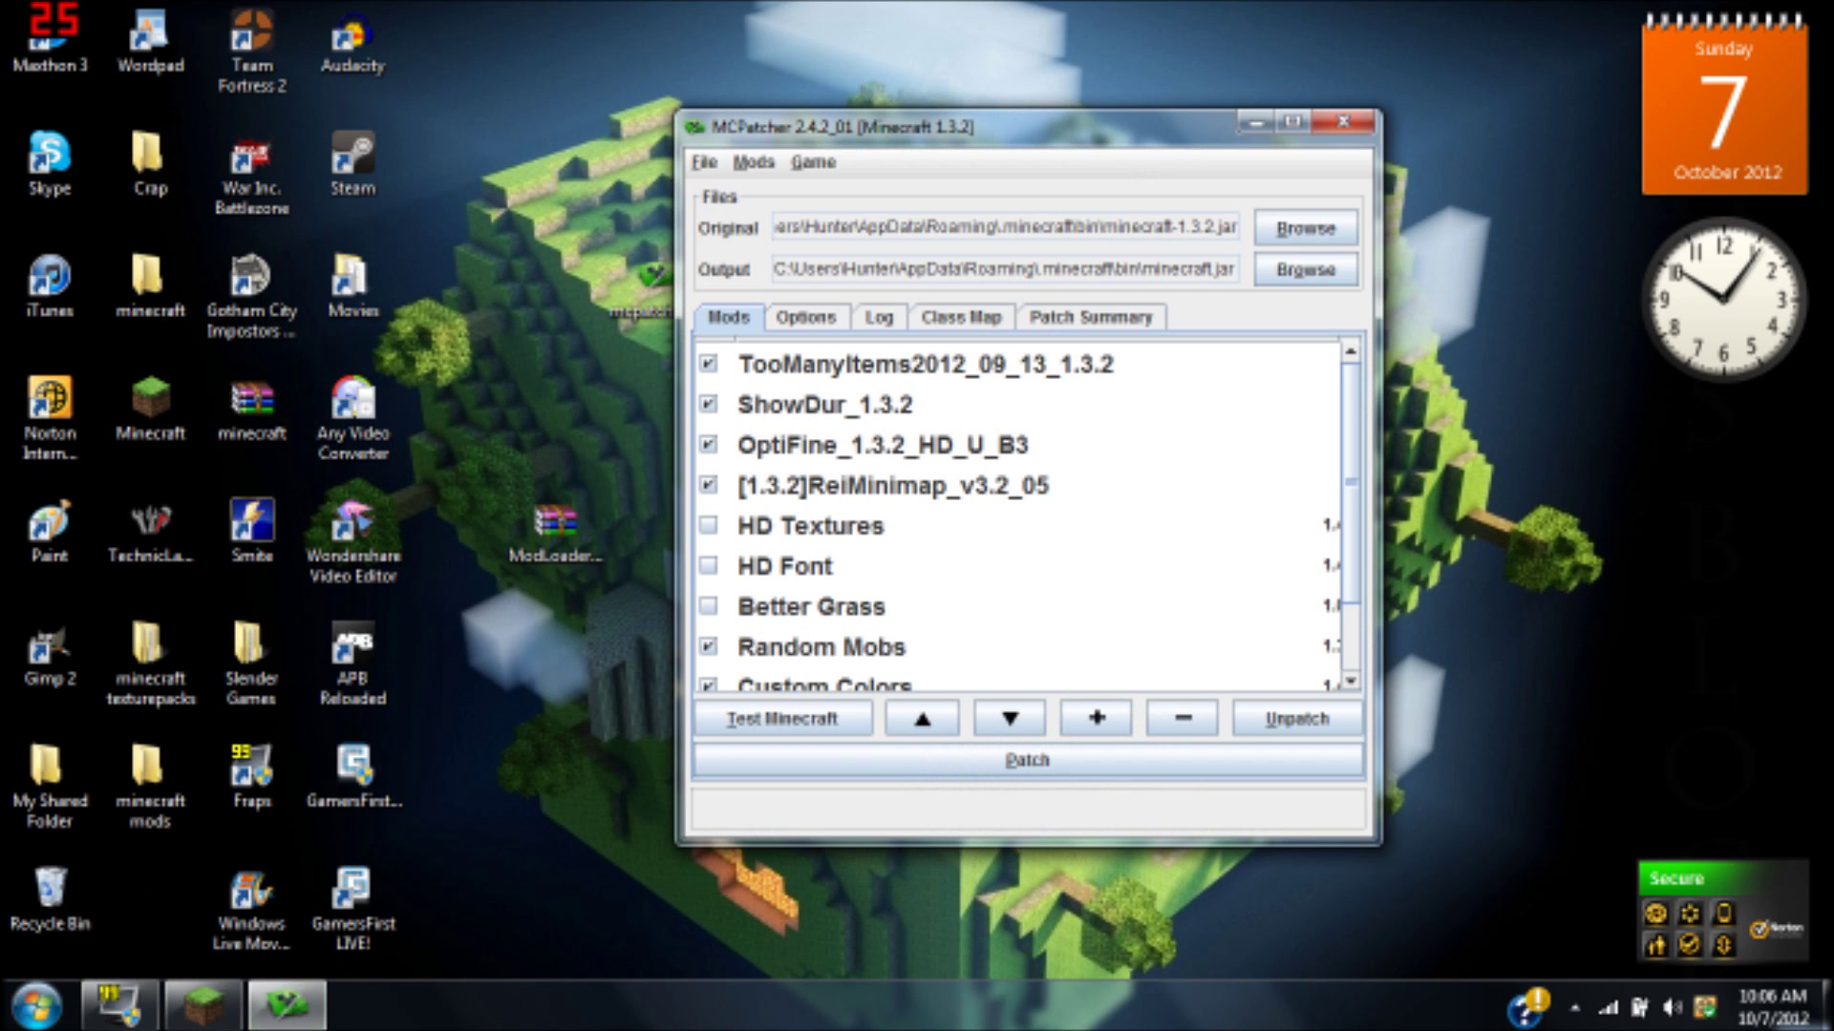
{"action": "left_click_drag", "start_coordinate": [925, 143], "coordinate": [1298, 94]}
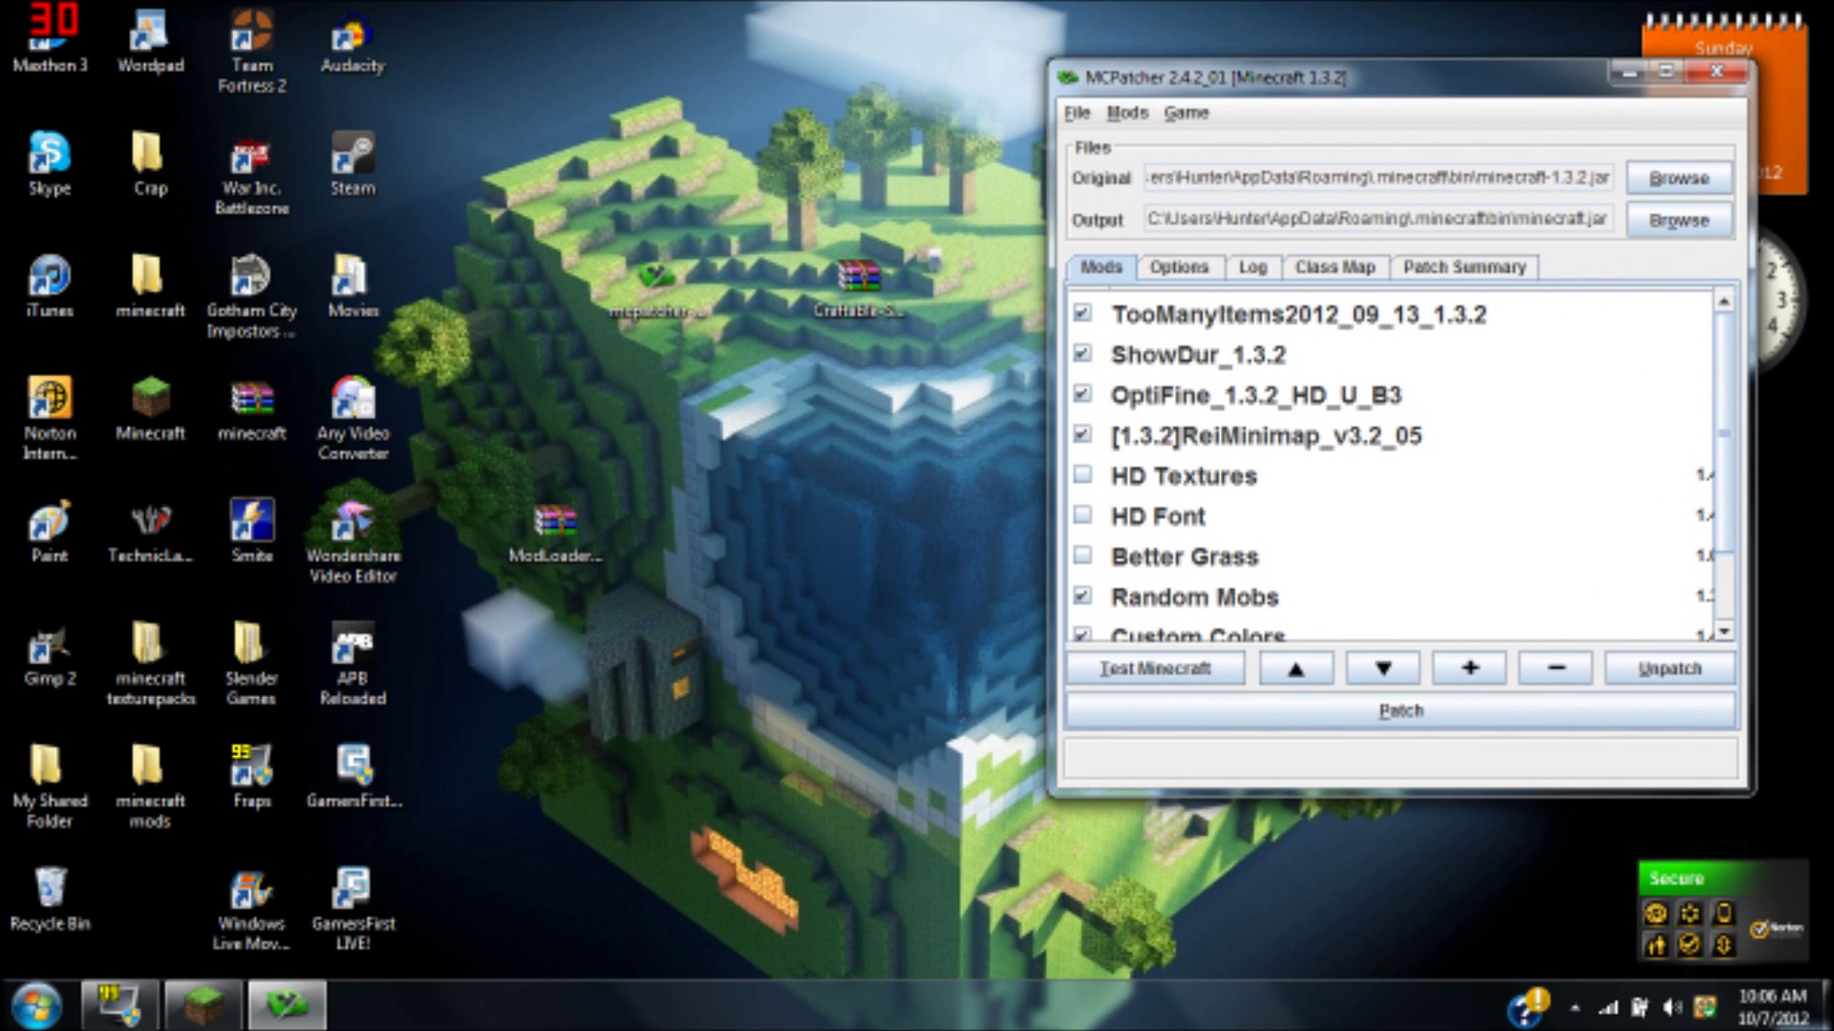
{"action": "left_click", "coordinate": [1127, 112]}
{"action": "left_click", "coordinate": [1128, 144]}
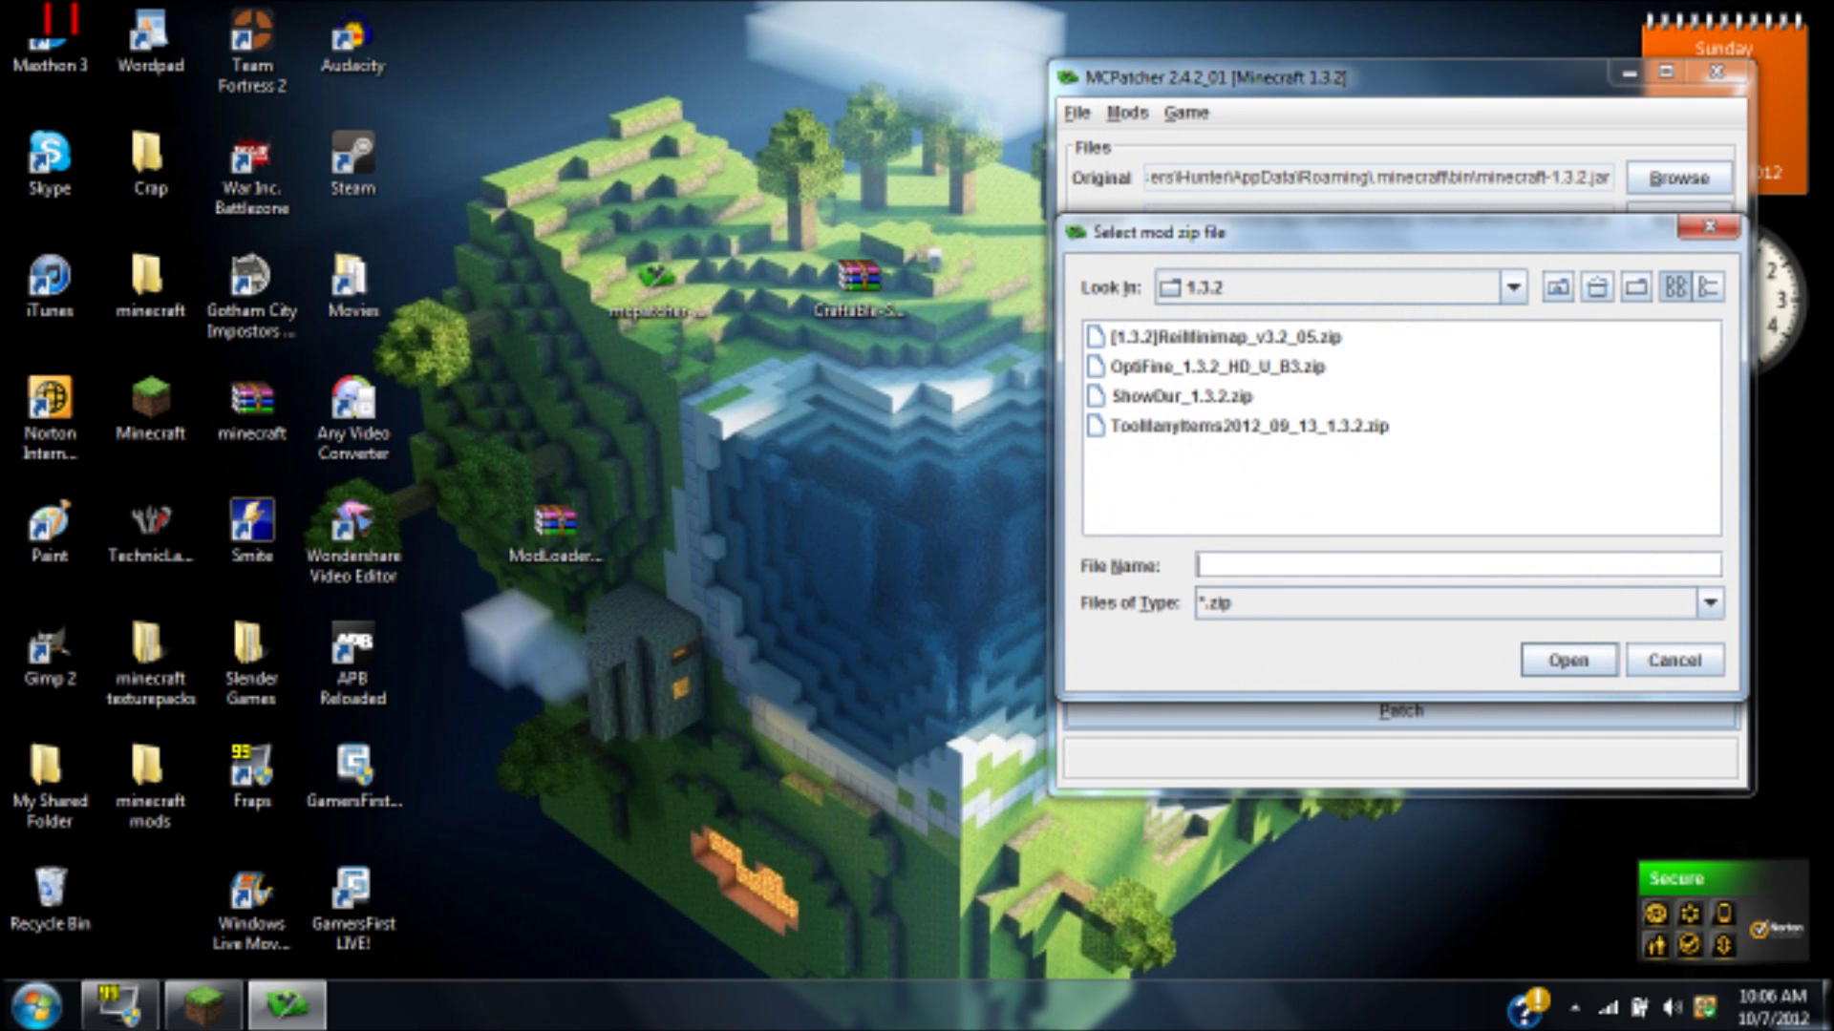
{"action": "double_click", "coordinate": [1248, 426]}
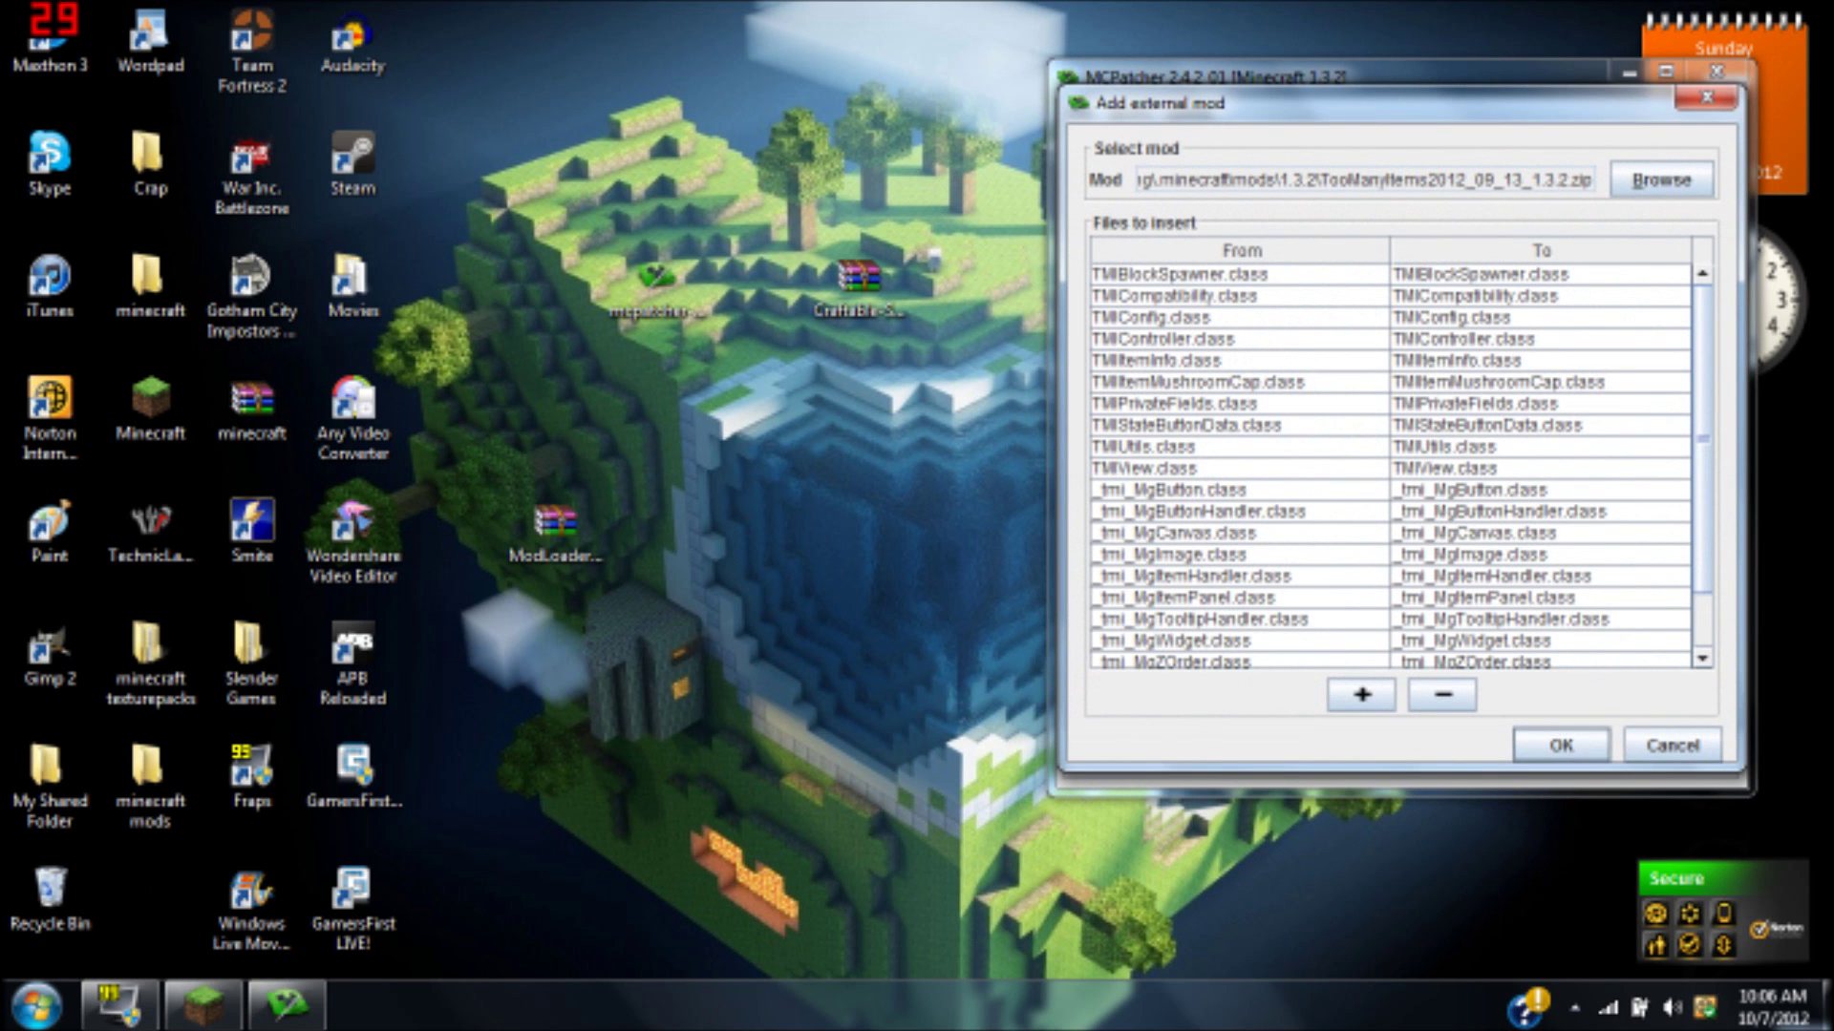
{"action": "key", "text": "Return"}
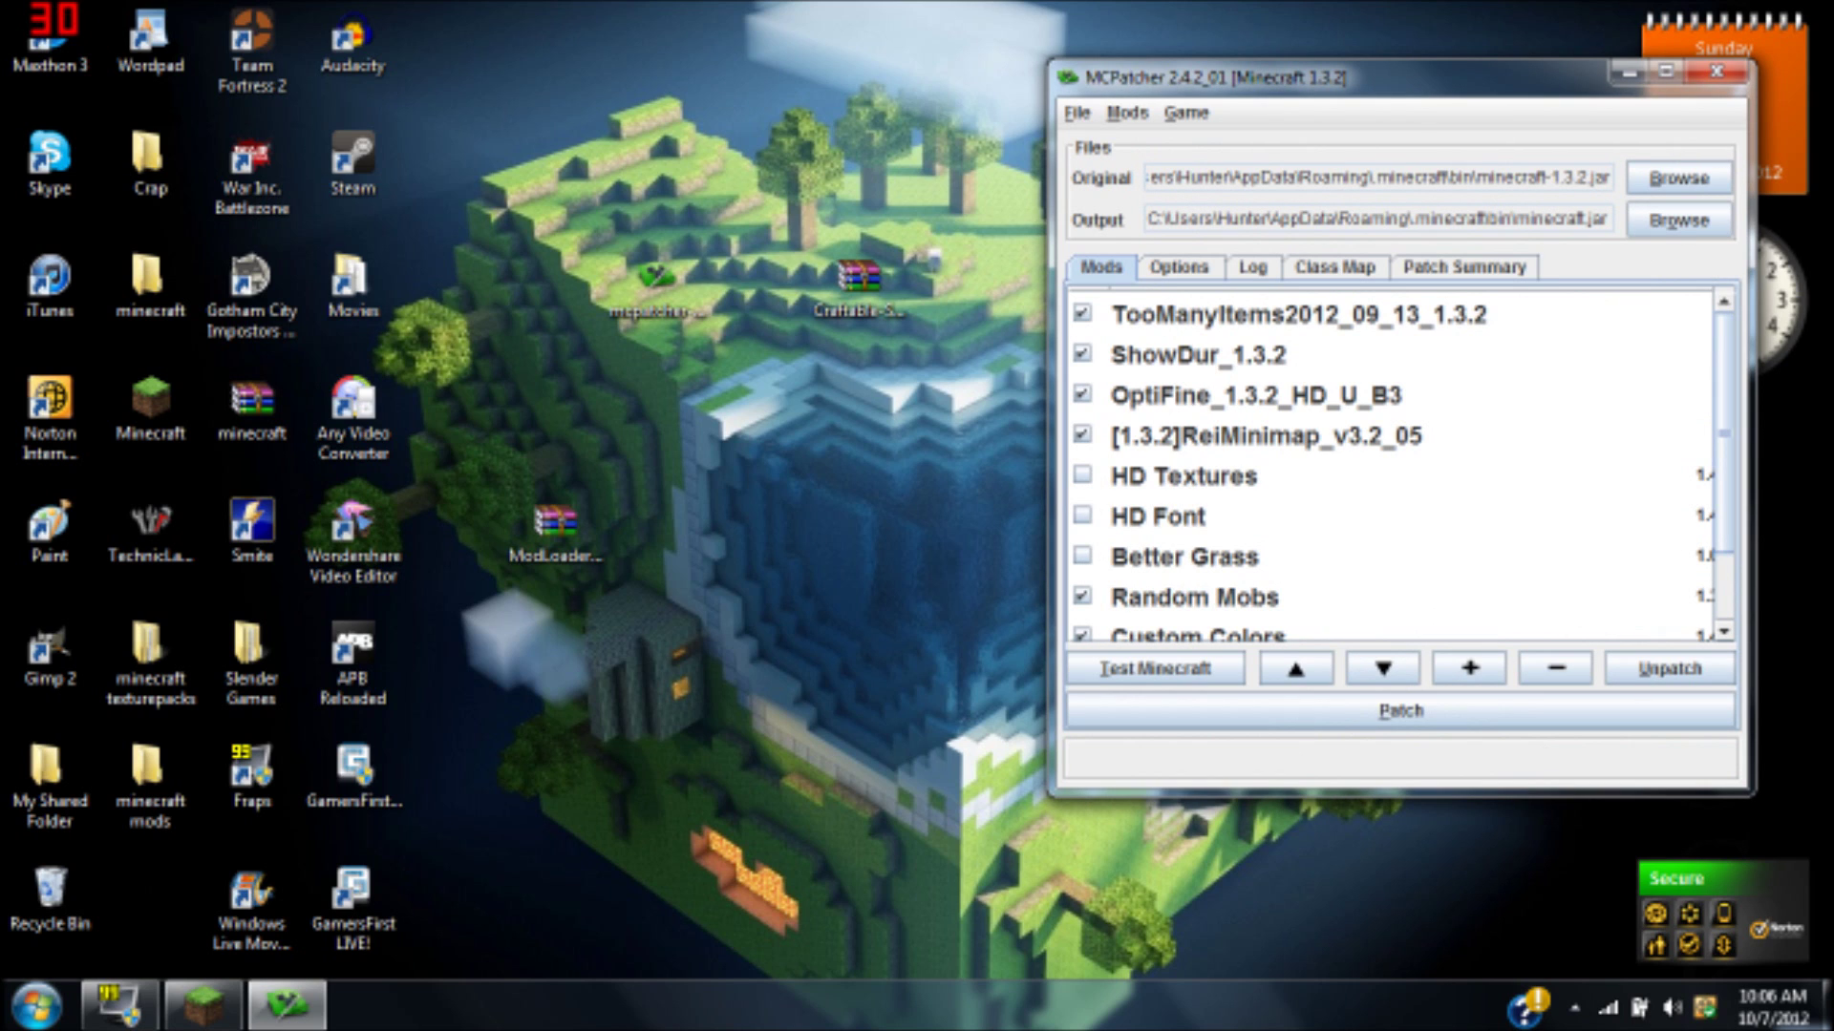
Close MCPatcher and restart Minecraft, logging in with the remembered account.
{"action": "scroll", "coordinate": [1394, 468], "scroll_direction": "down", "scroll_amount": 1}
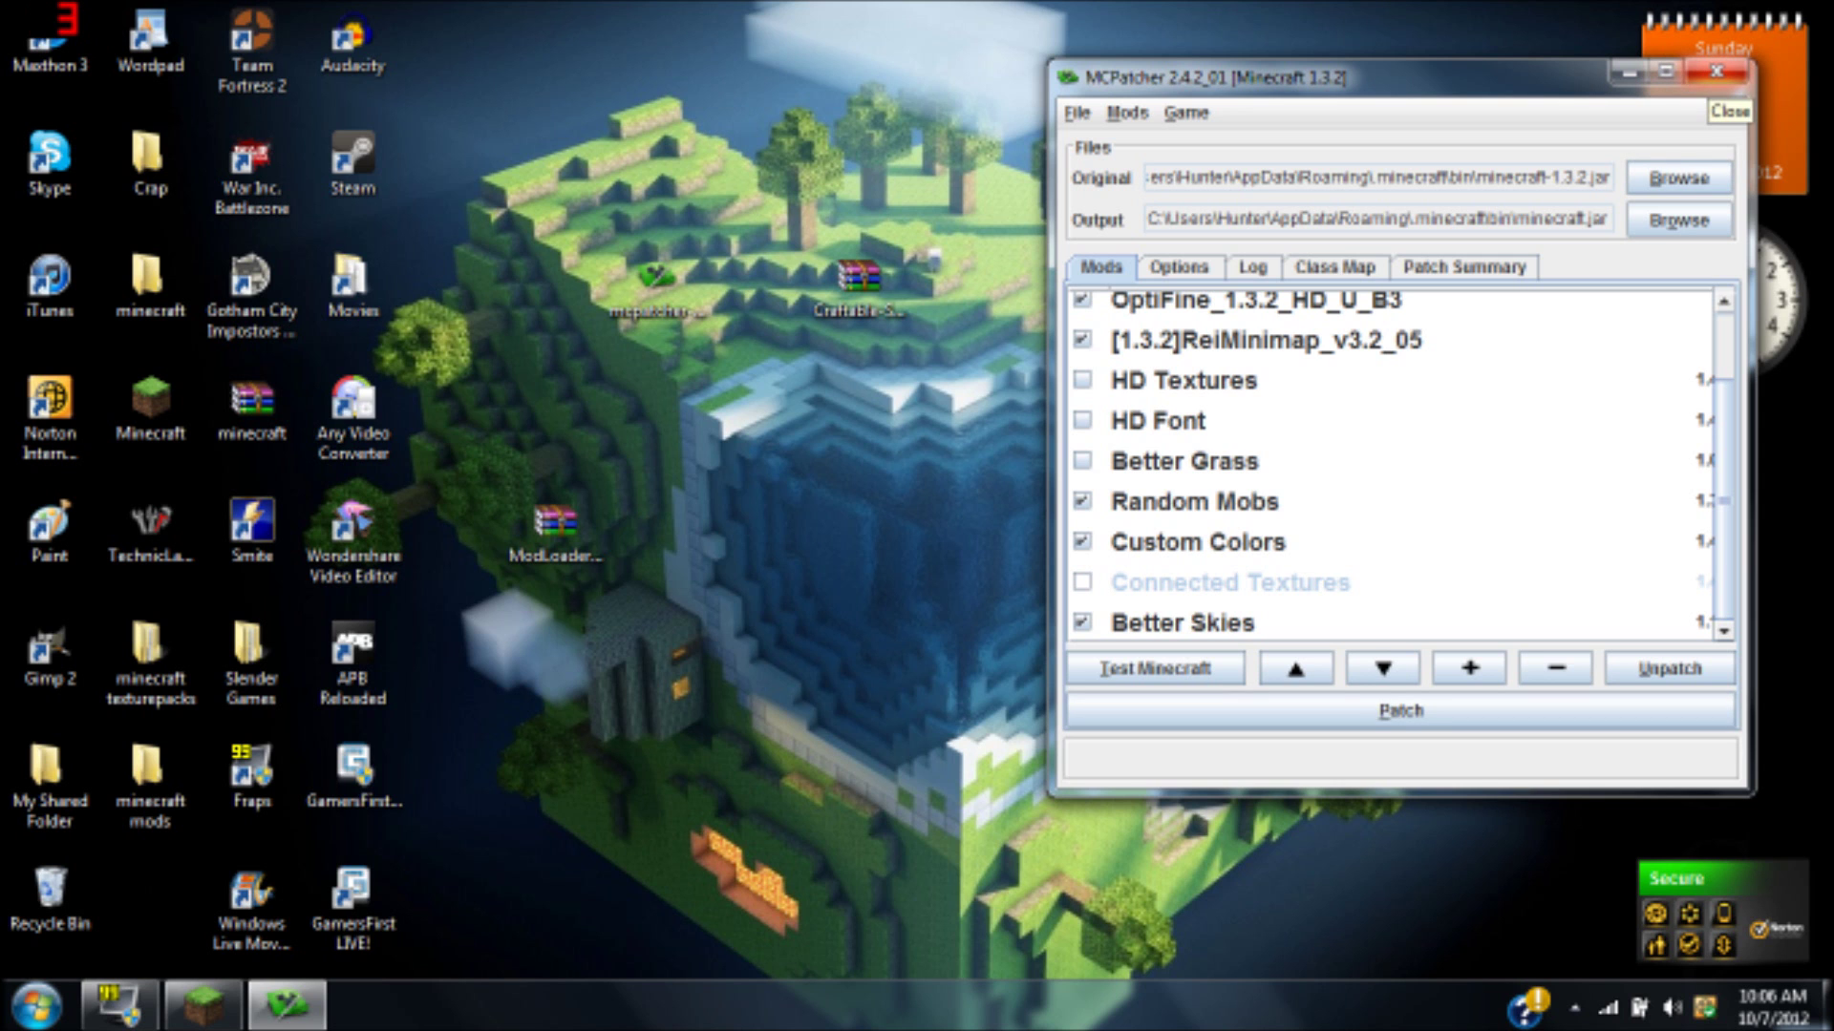
{"action": "left_click", "coordinate": [1716, 71]}
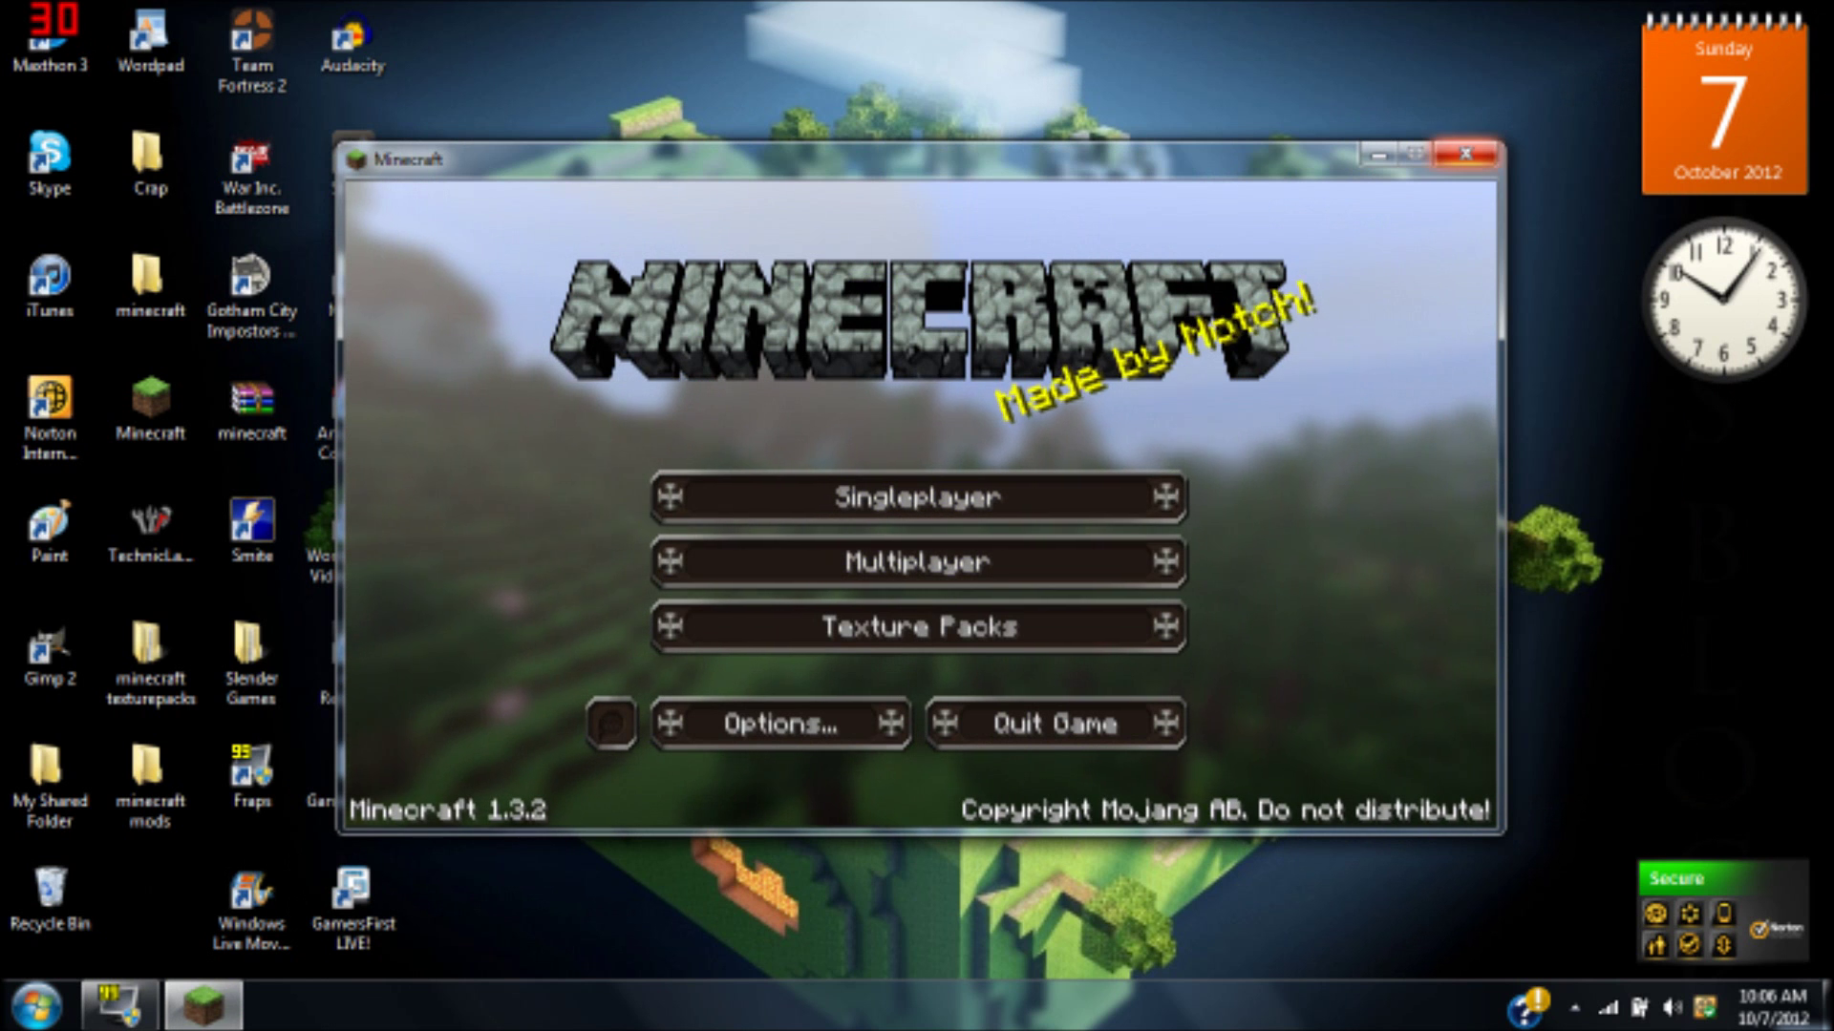
{"action": "left_click", "coordinate": [1465, 154]}
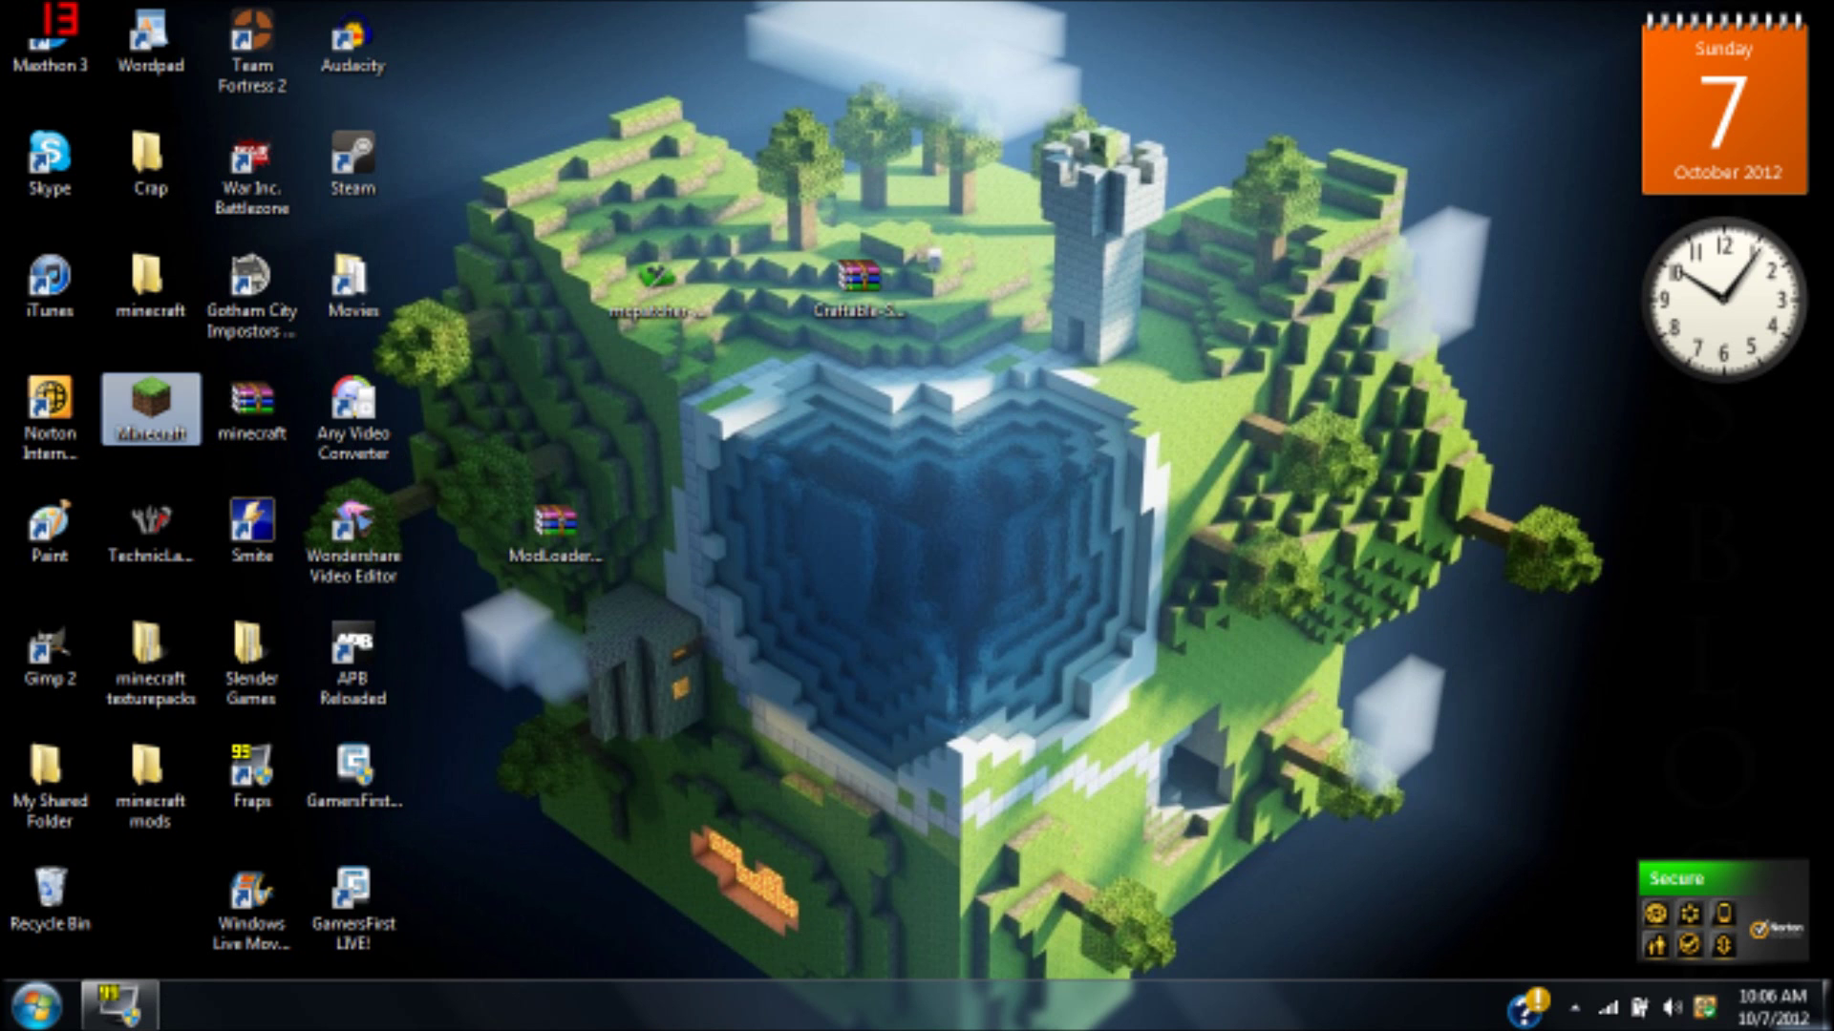
{"action": "double_click", "coordinate": [151, 409]}
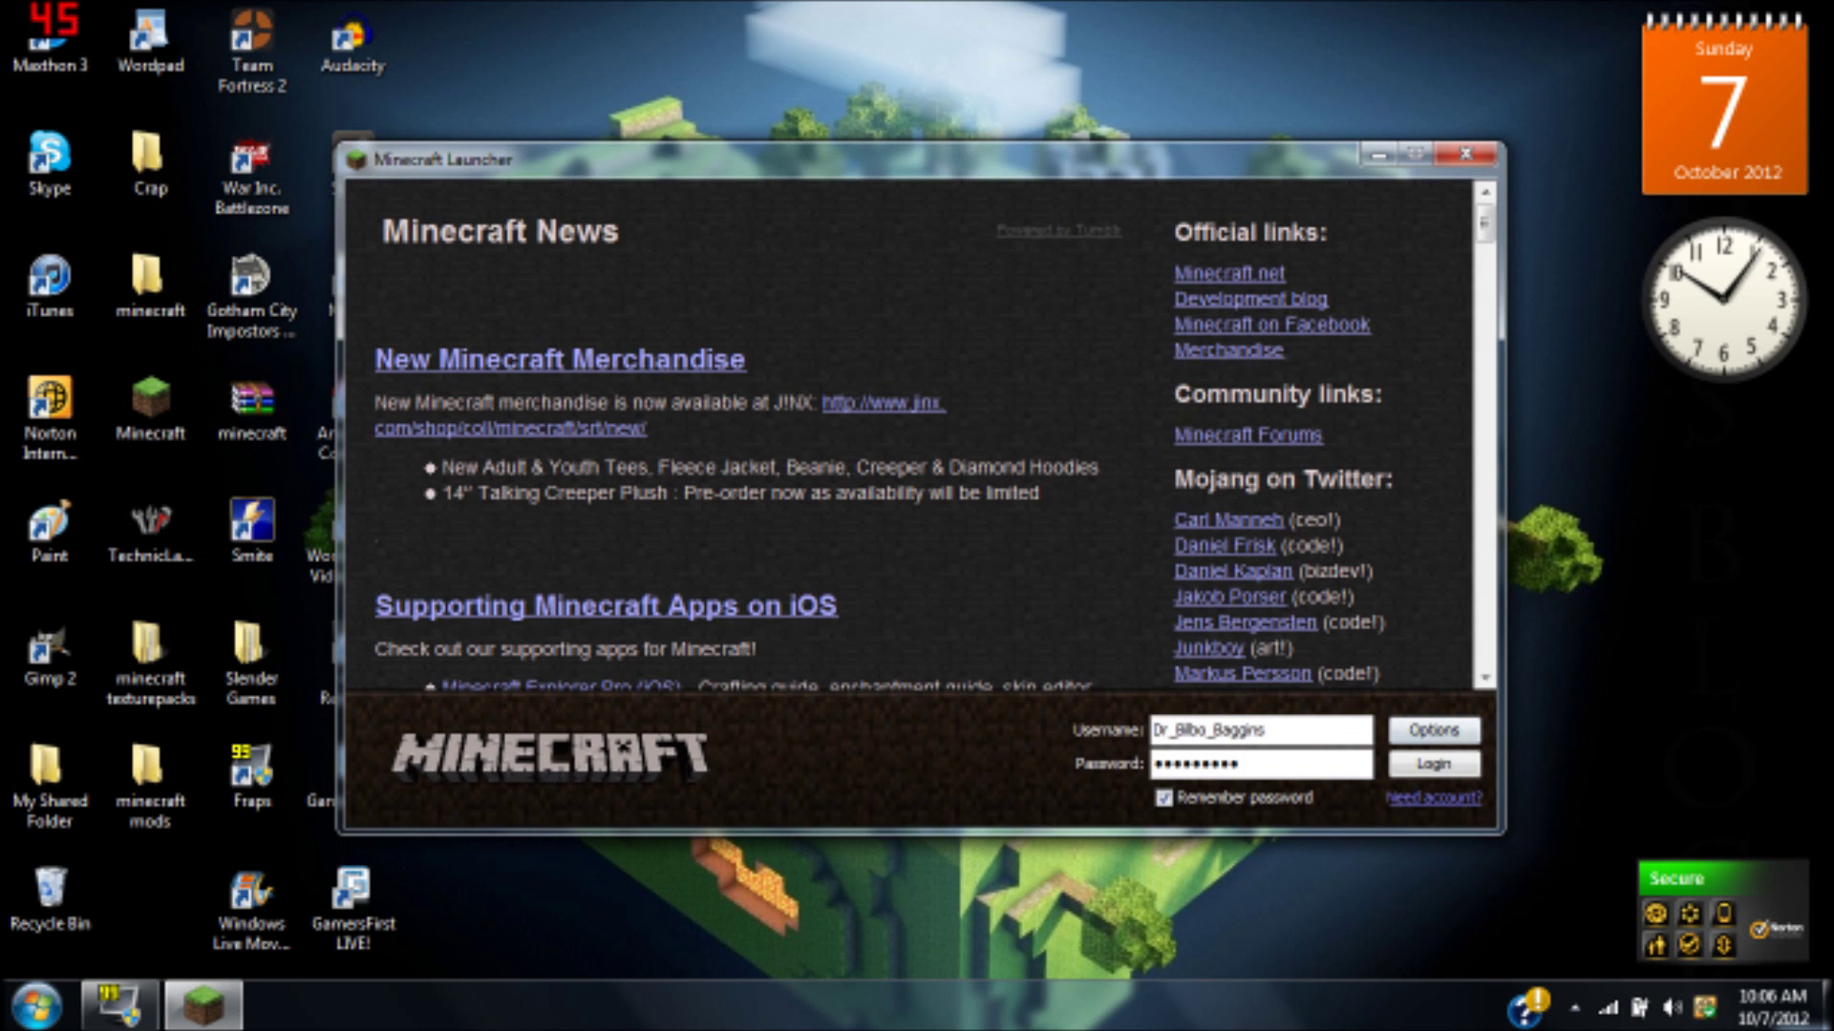
{"action": "key", "text": "Return"}
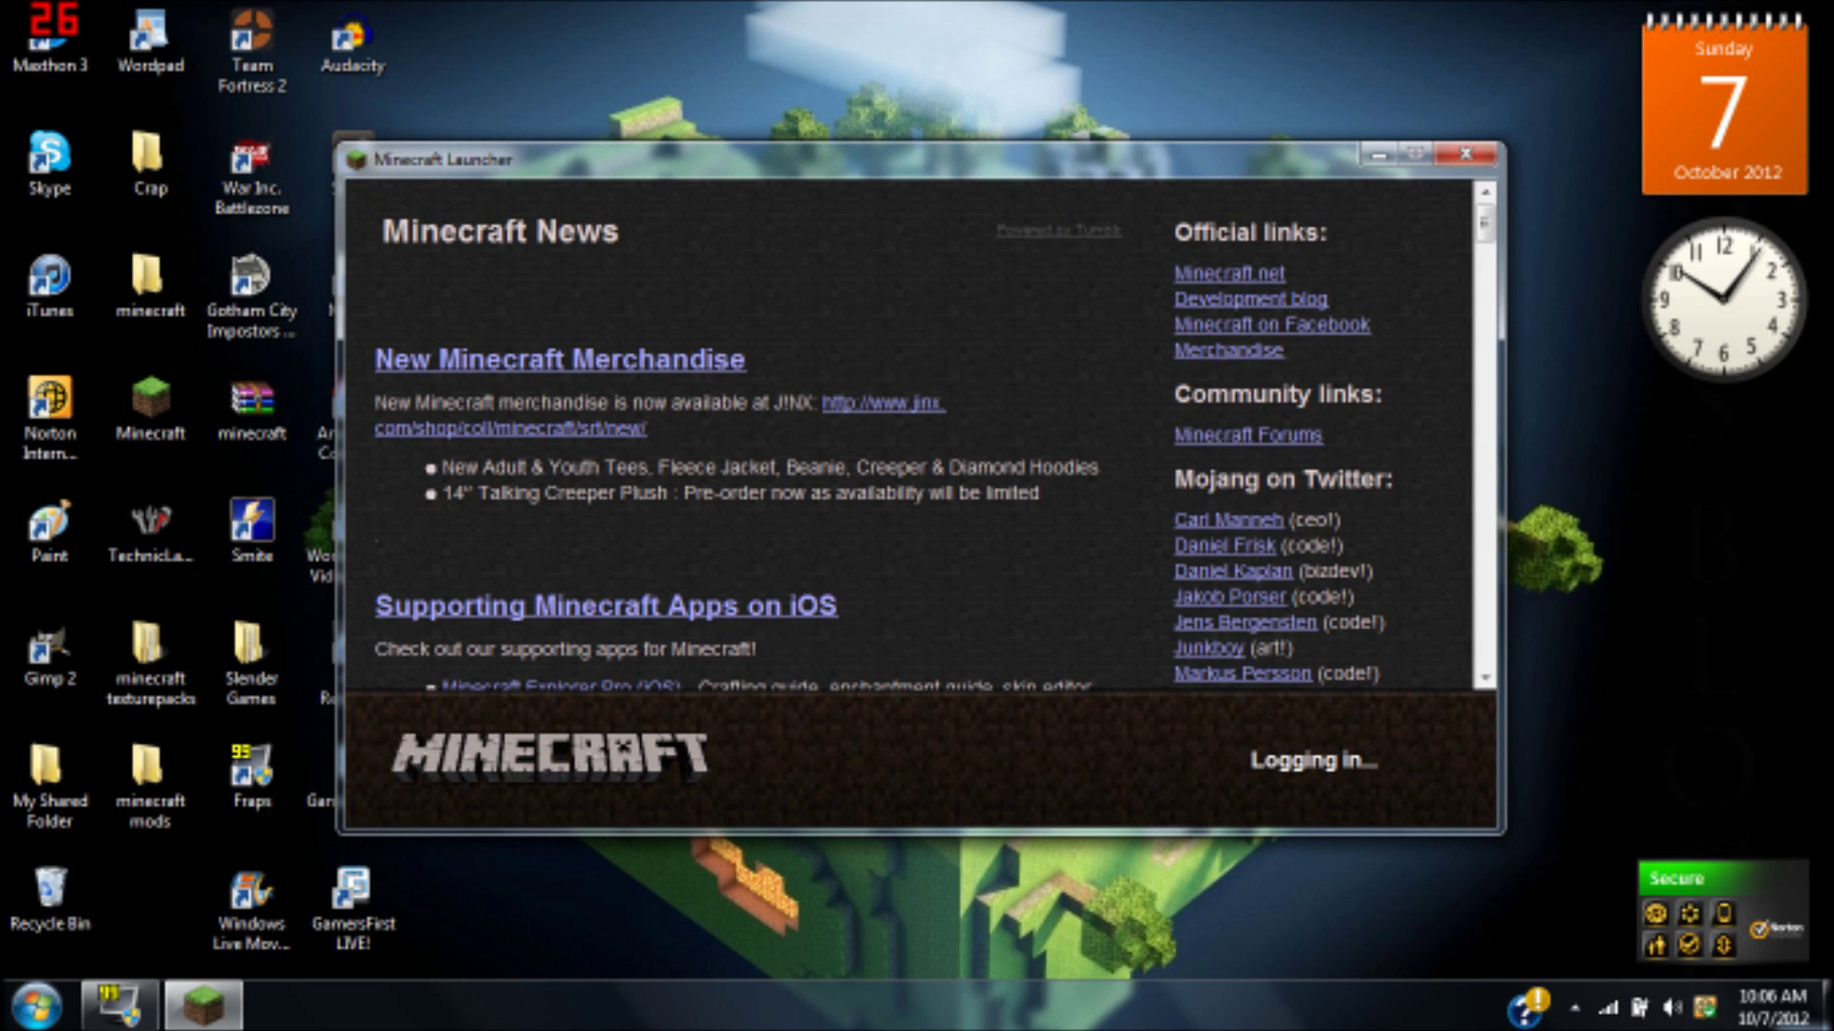